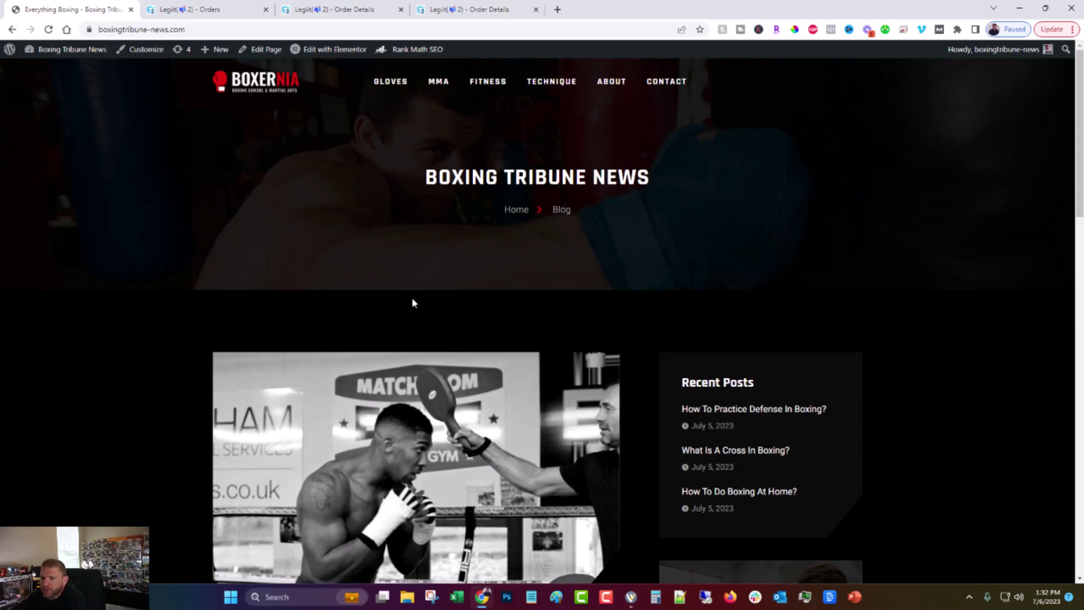
# Load more articles at the end of the homepage's post list and look over the featured posts and categories.
pyautogui.scroll(-15, 434, 300)
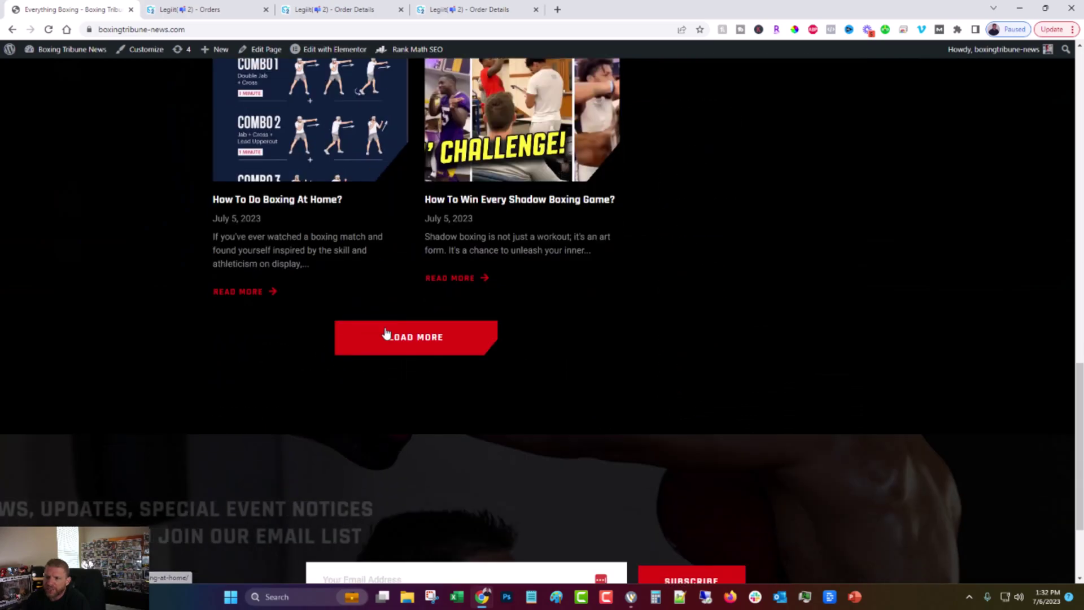
pyautogui.click(395, 336)
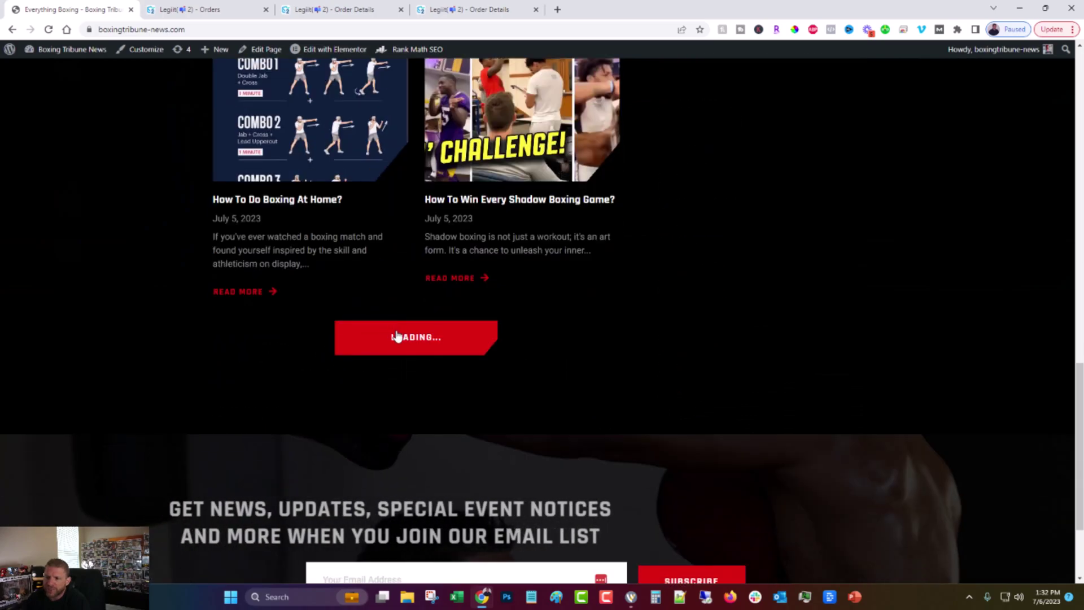
pyautogui.scroll(-10, 397, 337)
pyautogui.click(395, 299)
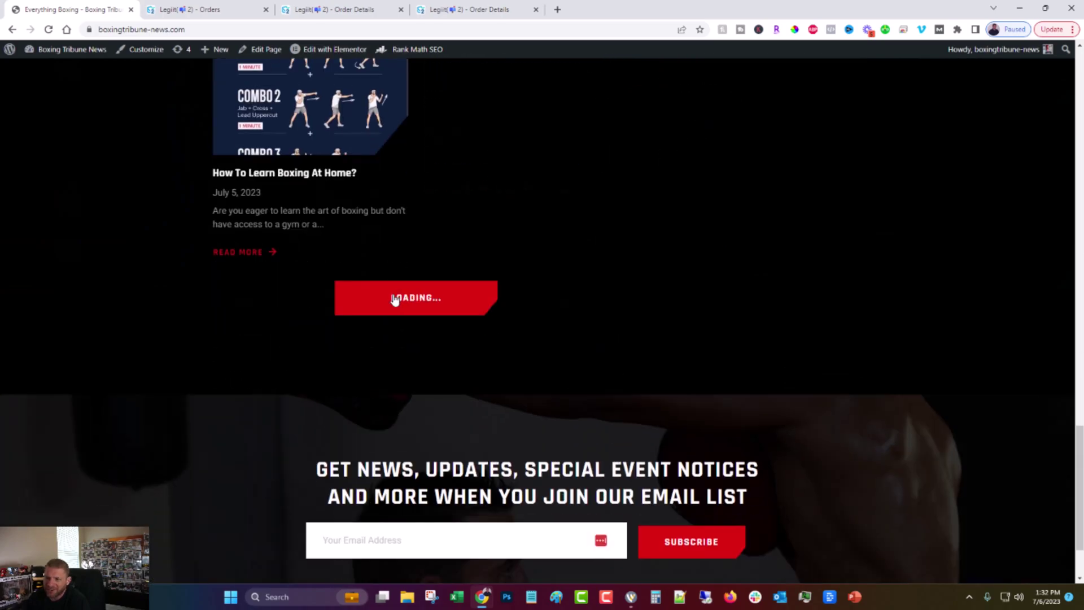
pyautogui.scroll(8, 390, 311)
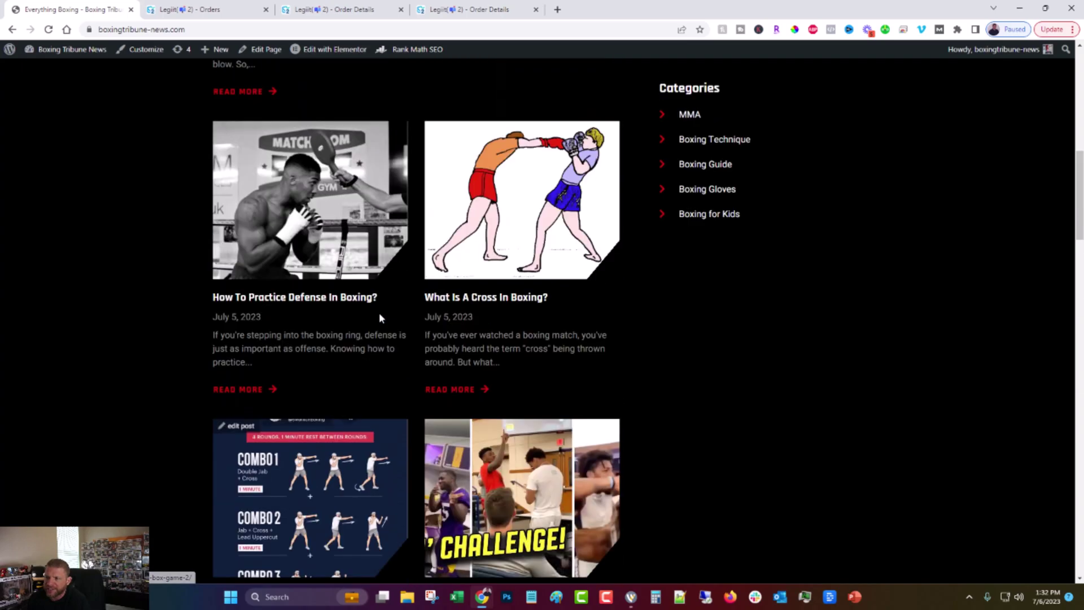
pyautogui.scroll(10, 378, 311)
pyautogui.scroll(-8, 375, 310)
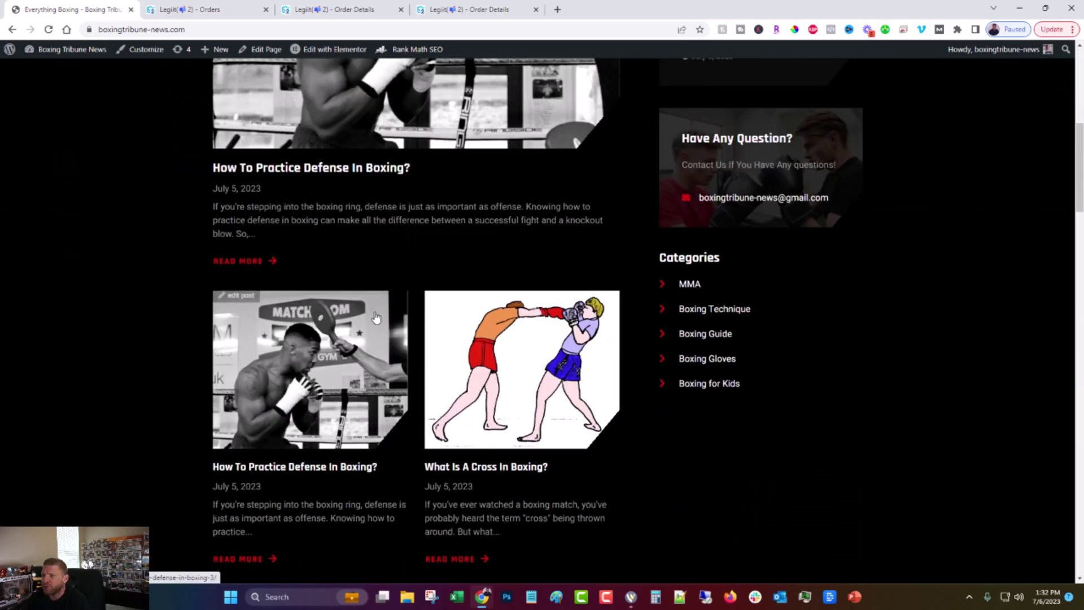
pyautogui.scroll(5, 375, 313)
# Open the featured "How To Practice Defense In Boxing?" post and inspect its "Have Any Question?" contact box.
pyautogui.click(356, 305)
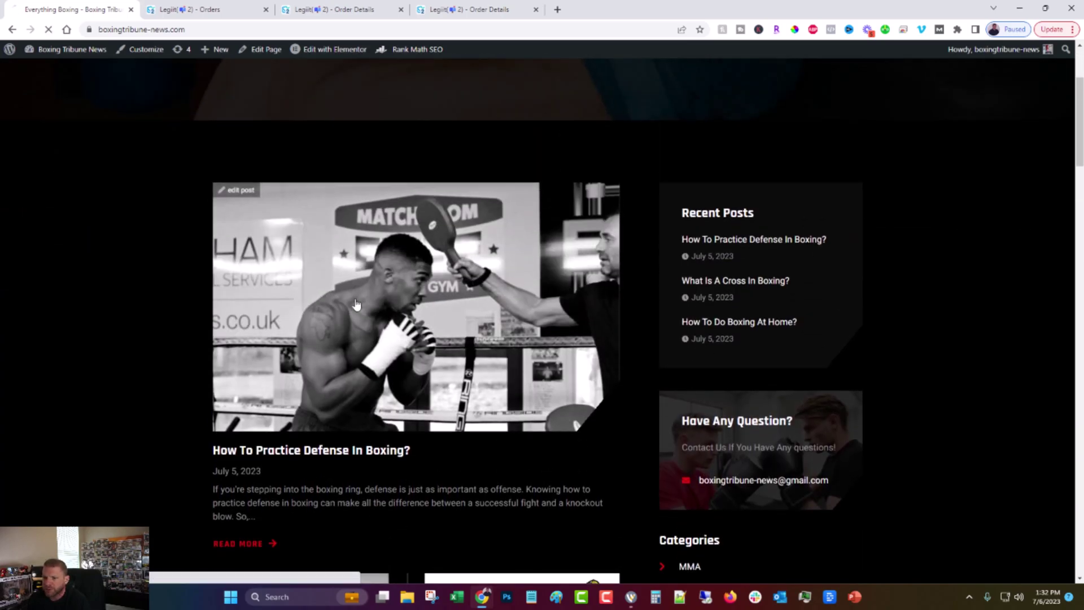
pyautogui.scroll(-6, 539, 336)
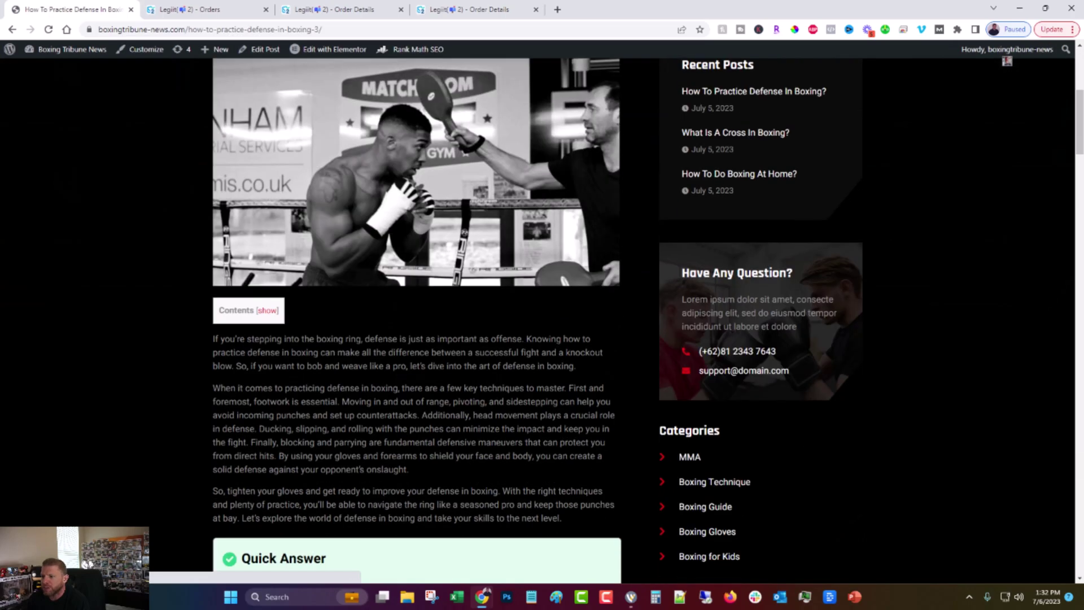
pyautogui.moveTo(681, 273); pyautogui.dragTo(694, 309)
pyautogui.click(847, 347)
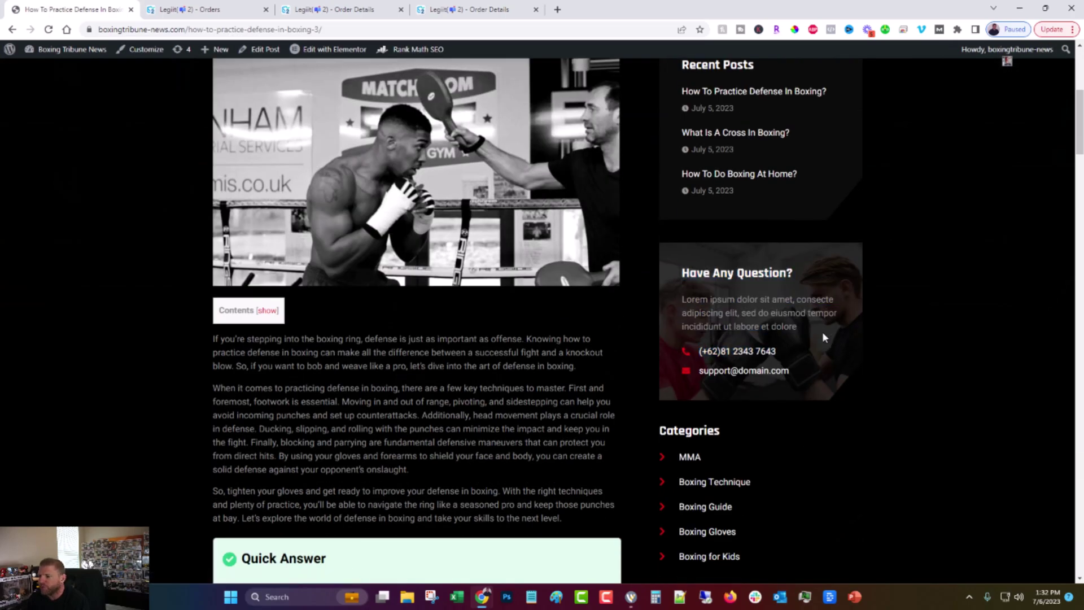
# Open the site's About page and examine its sections down to the trainers and email signup.
pyautogui.scroll(6, 830, 337)
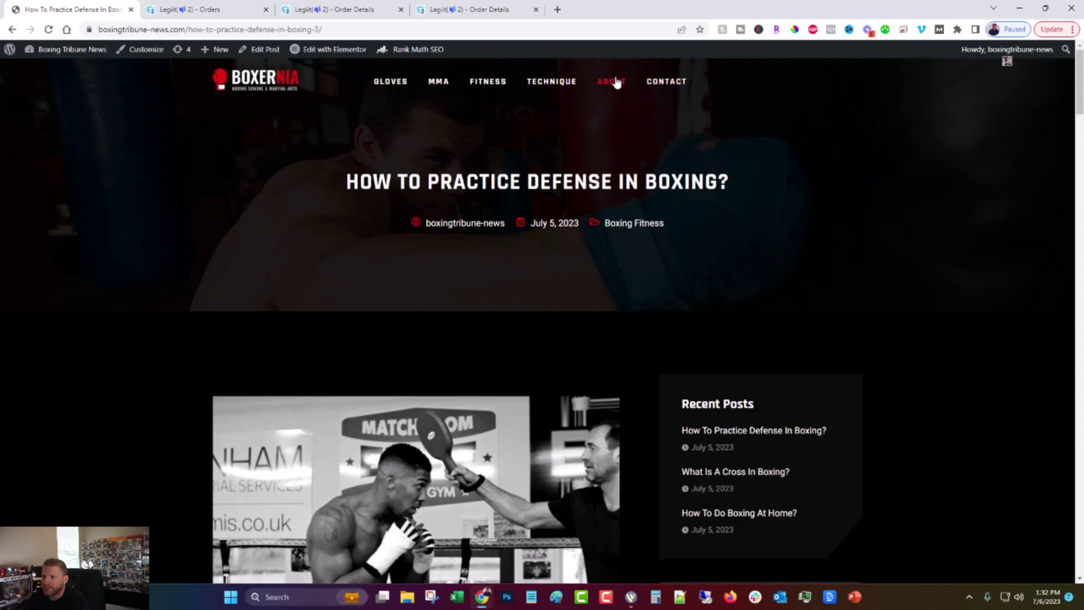
pyautogui.scroll(-10, 669, 296)
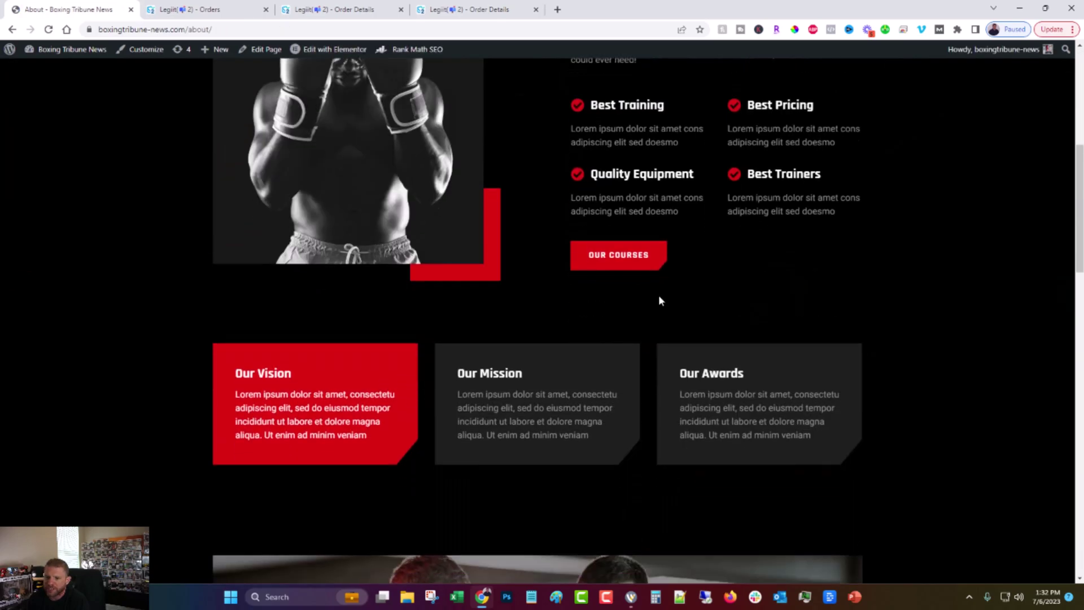
pyautogui.scroll(-10, 544, 201)
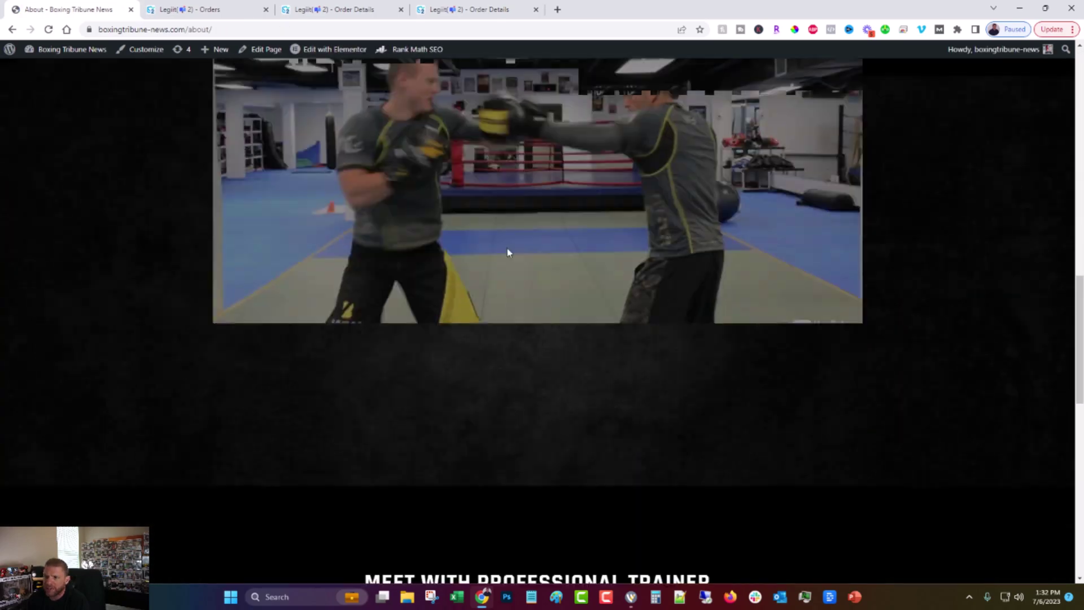
pyautogui.scroll(-3, 495, 295)
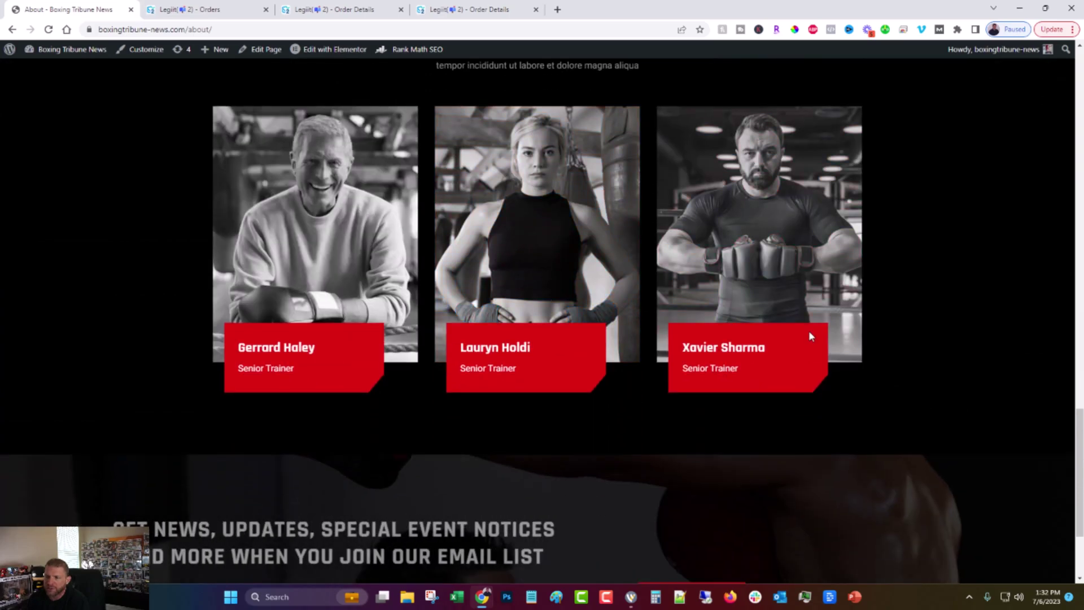
pyautogui.scroll(-3, 567, 350)
pyautogui.scroll(15, 566, 350)
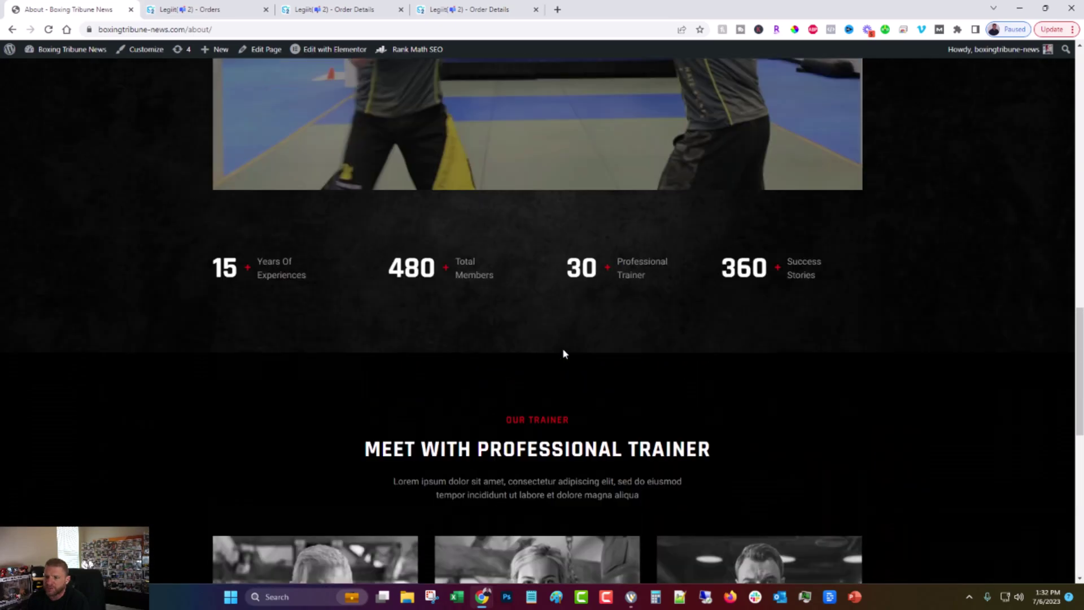
pyautogui.scroll(10, 557, 353)
# View the Contact page's details and form, and return to the site's homepage.
pyautogui.click(671, 85)
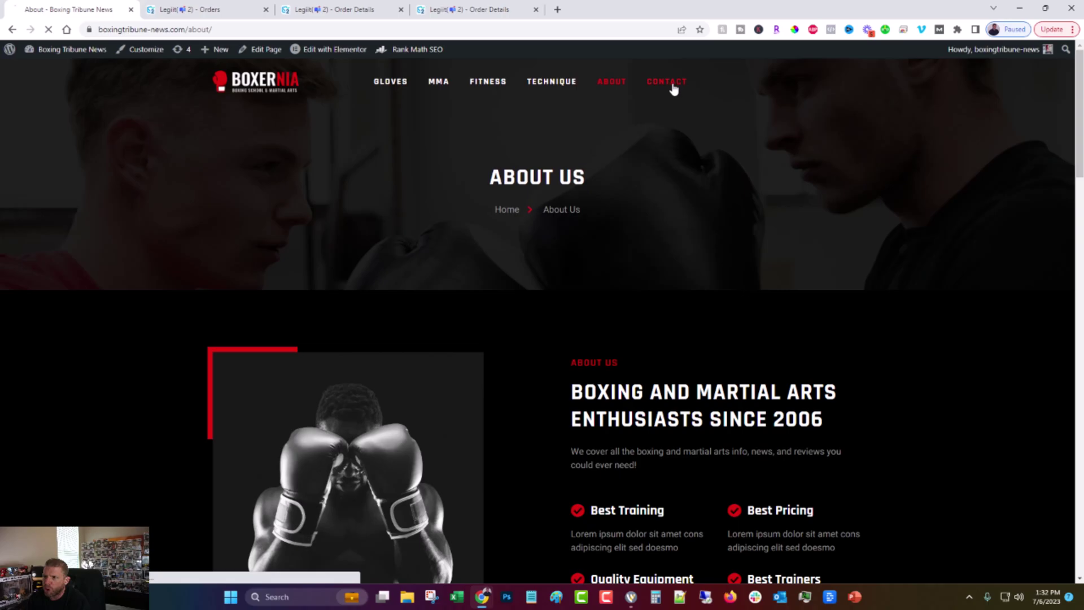
pyautogui.scroll(-3, 538, 269)
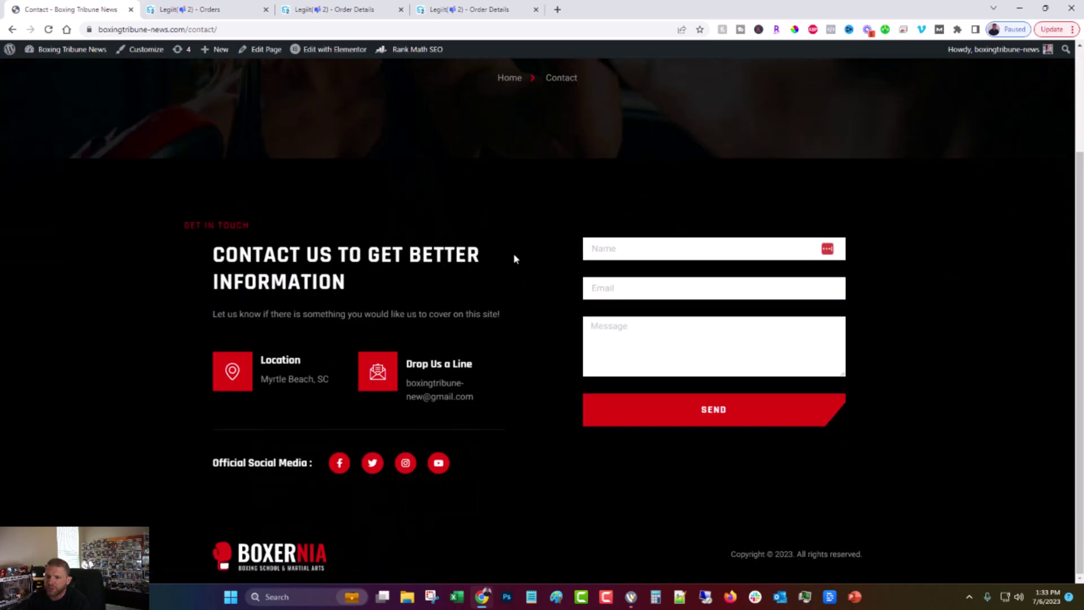
pyautogui.scroll(3, 513, 253)
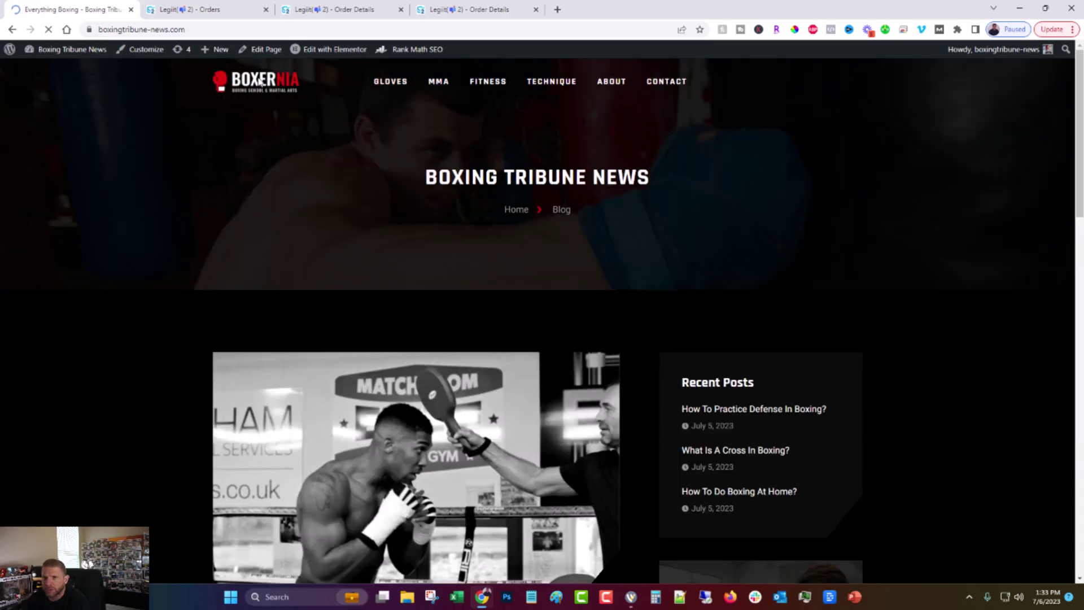
pyautogui.scroll(-5, 353, 353)
pyautogui.scroll(6, 353, 353)
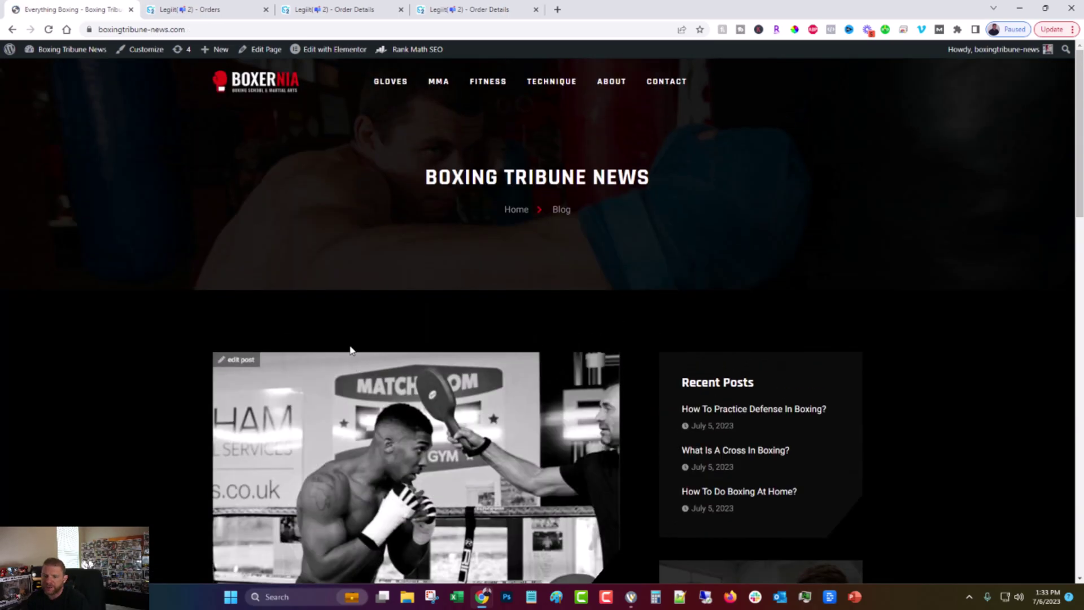
# Go to the WordPress dashboard and look through the list of all posts.
pyautogui.moveTo(67, 51)
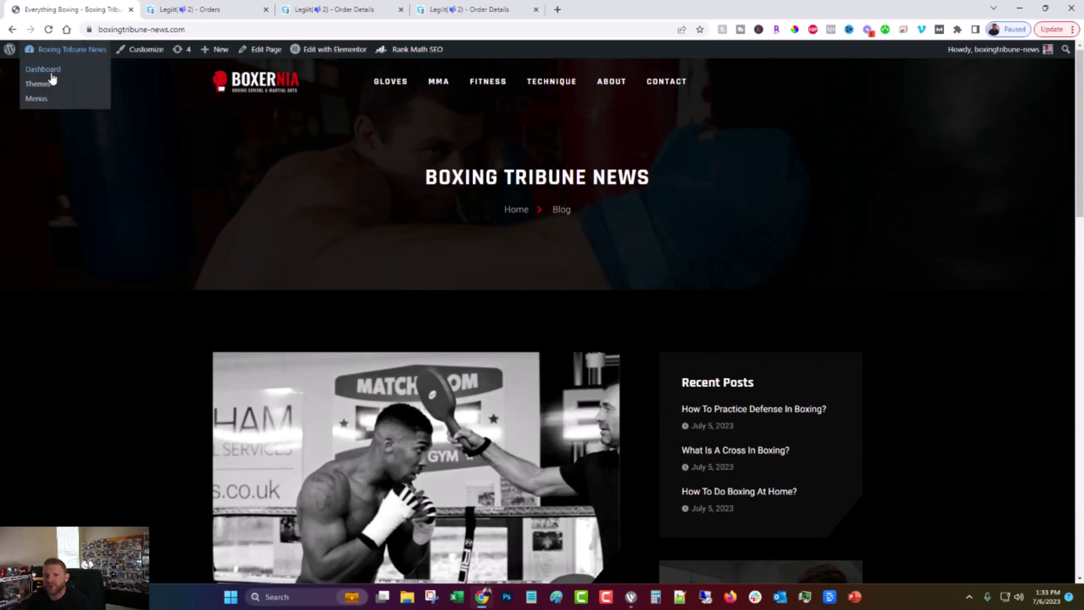
pyautogui.click(44, 71)
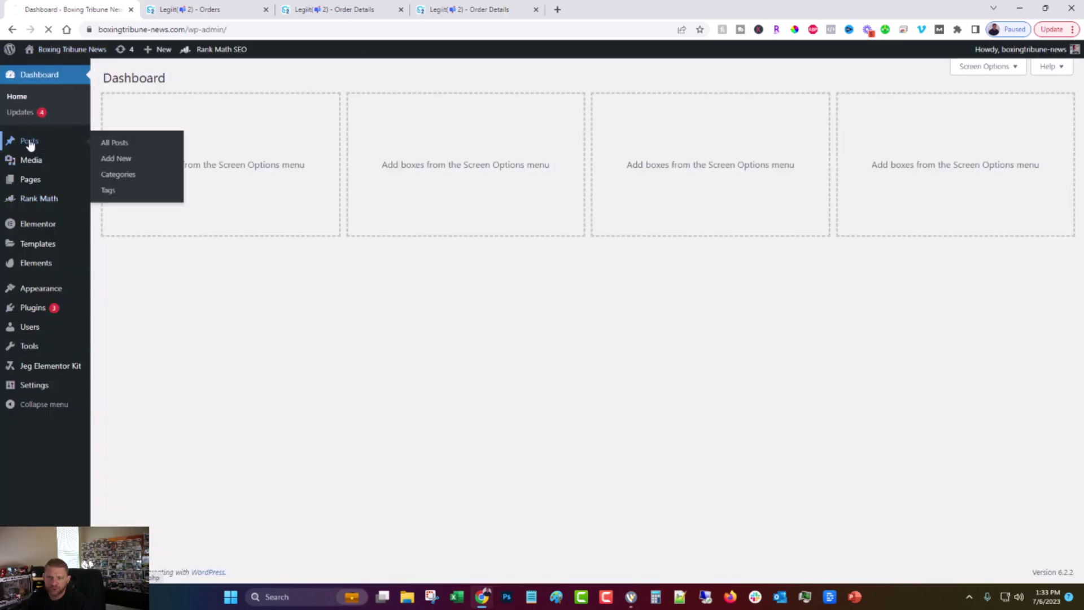
pyautogui.click(30, 142)
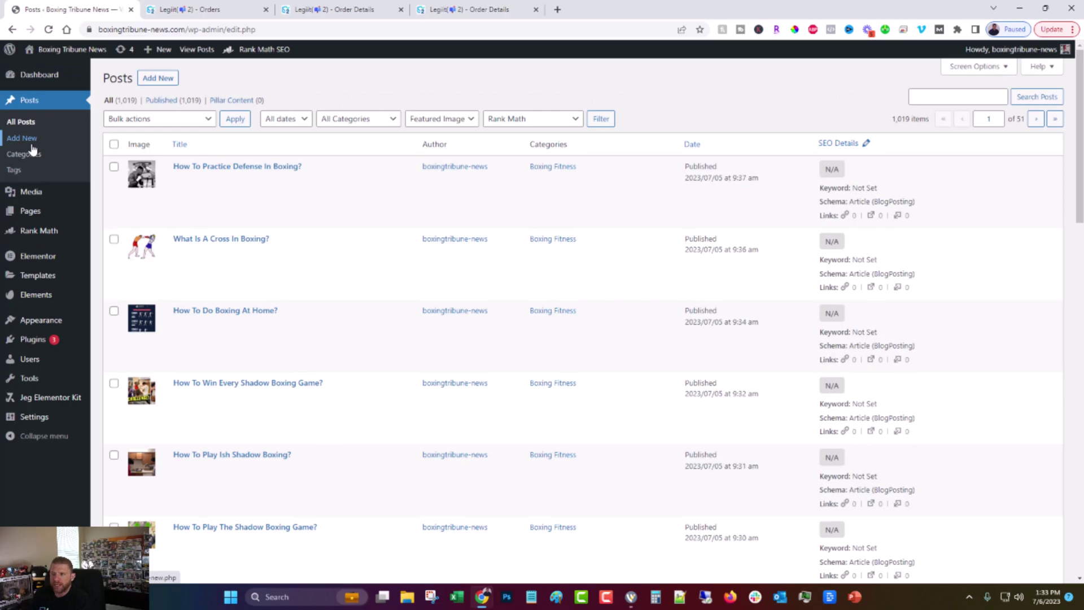
pyautogui.scroll(-20, 350, 266)
pyautogui.scroll(18, 327, 278)
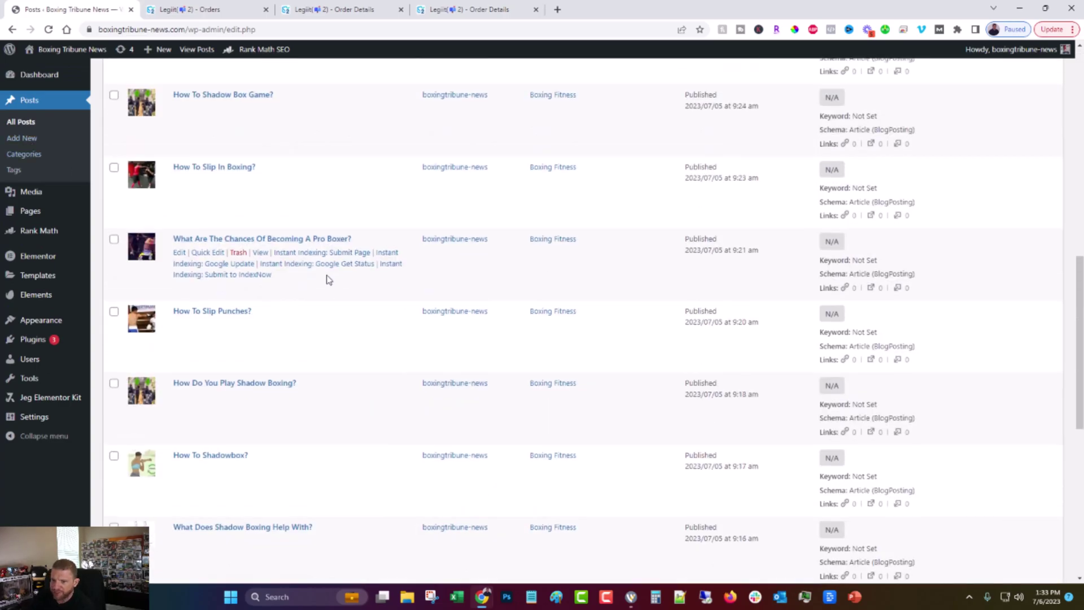
pyautogui.scroll(3, 323, 282)
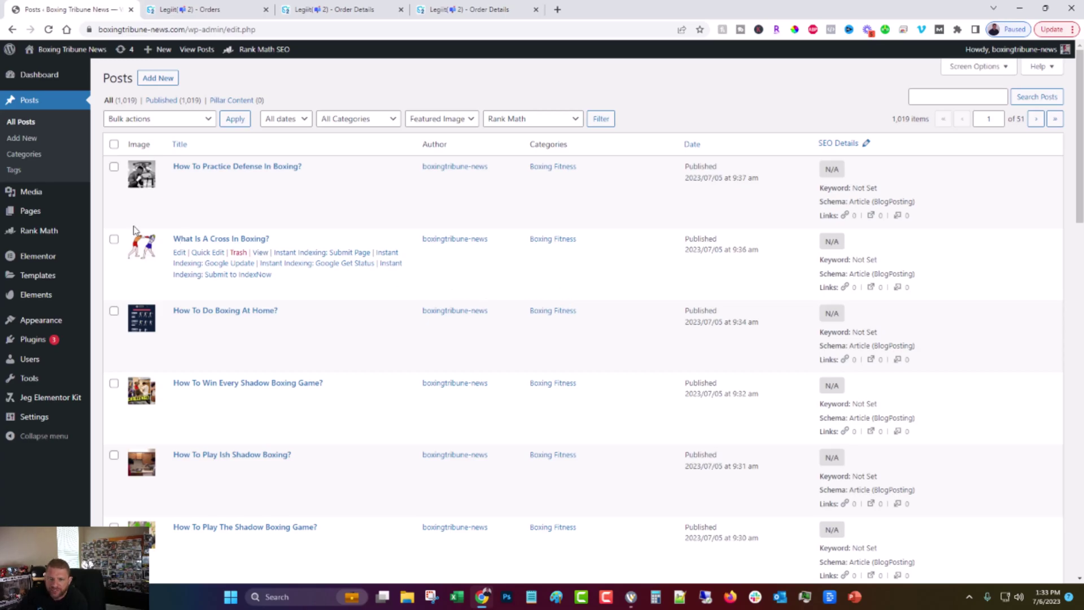
# From the site's list of pages, open the Sergey Kovalev and Raul El Raton Macias pages in new tabs.
pyautogui.click(41, 212)
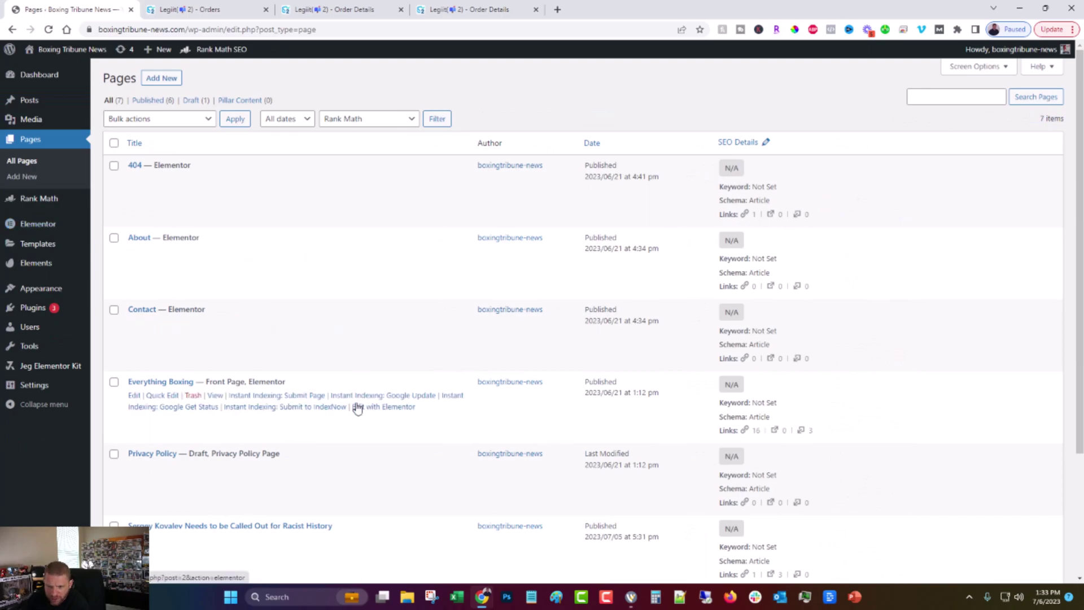
pyautogui.scroll(-2, 357, 407)
pyautogui.scroll(-1, 357, 408)
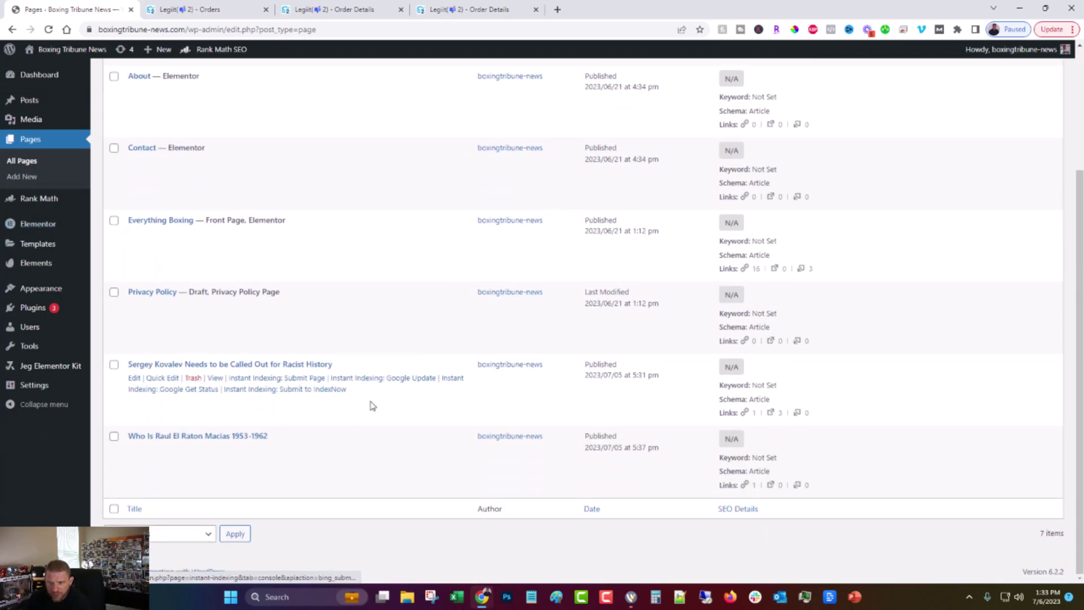
pyautogui.middleClick(215, 378)
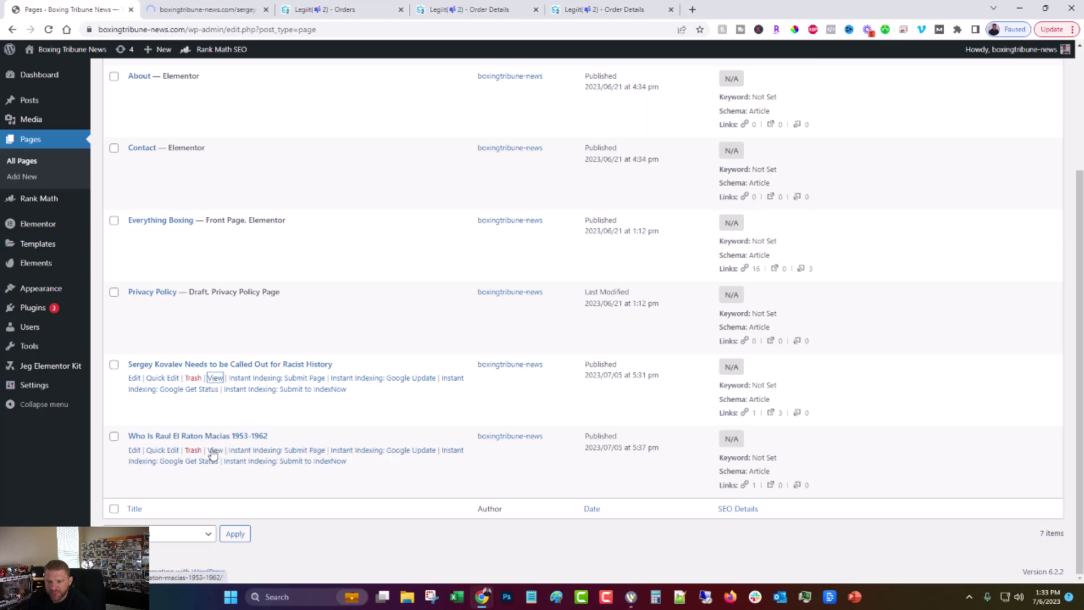
pyautogui.middleClick(214, 450)
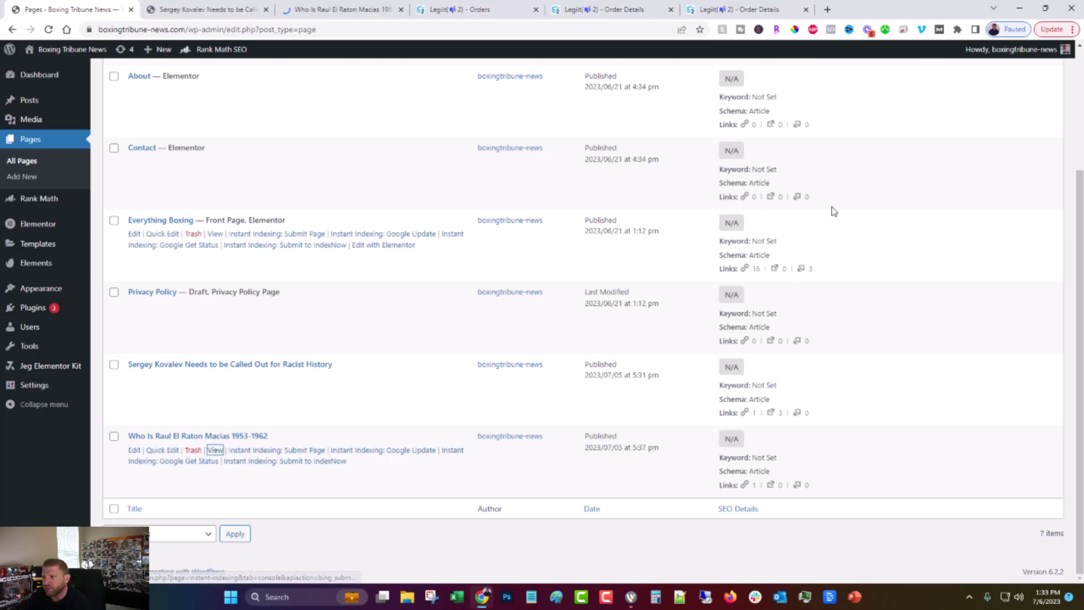
# Look up boxingtribune-news.com in Ahrefs Site Explorer in a new tab, open its backlinks report and sort it by DR.
pyautogui.click(827, 10)
pyautogui.moveTo(829, 10); pyautogui.dragTo(1083, 237)
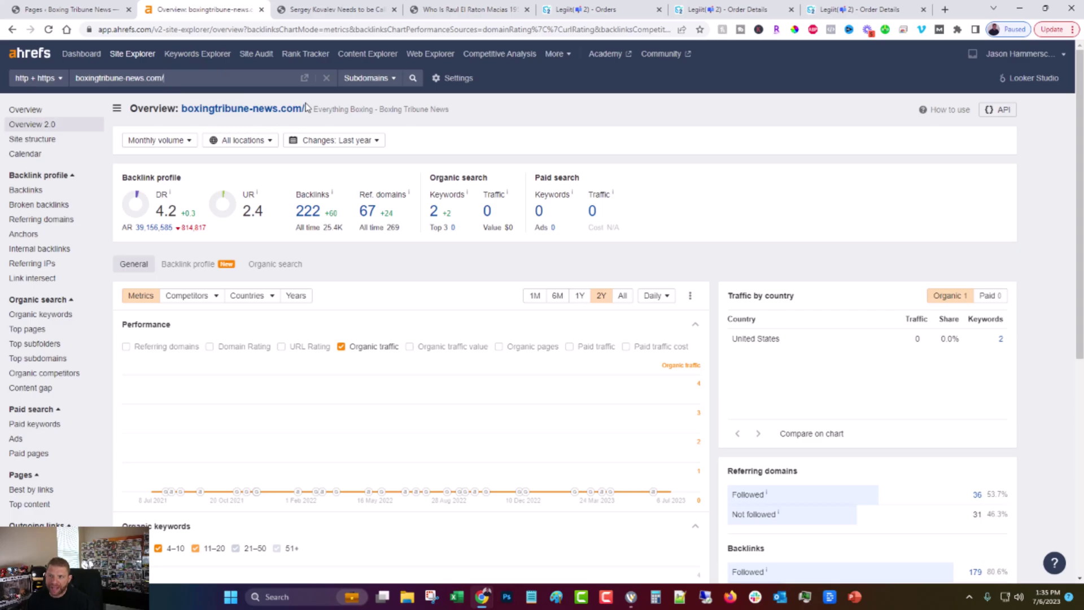
pyautogui.click(307, 210)
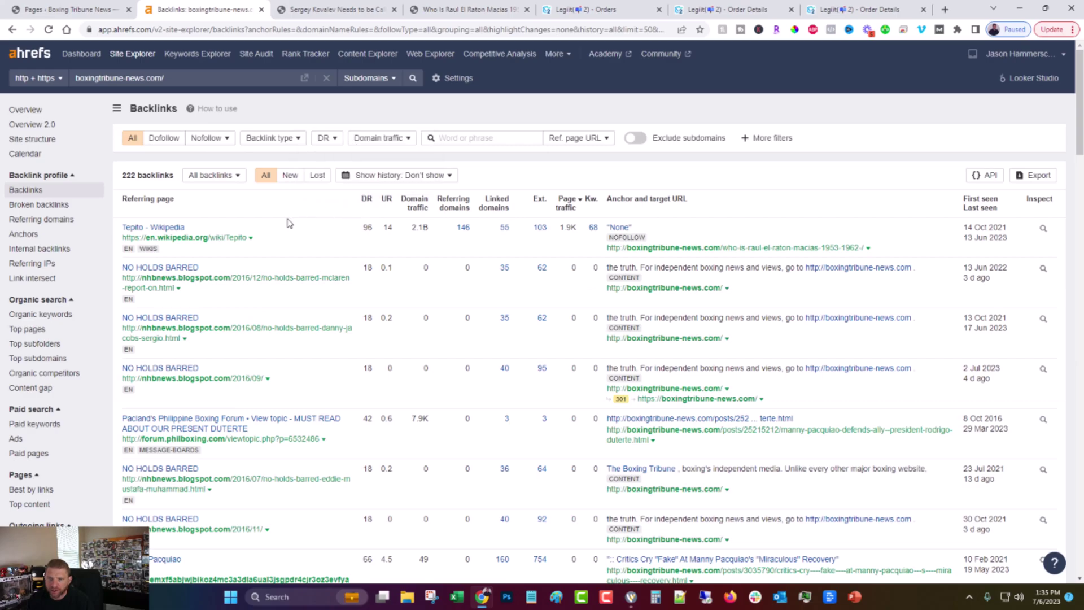
pyautogui.click(366, 199)
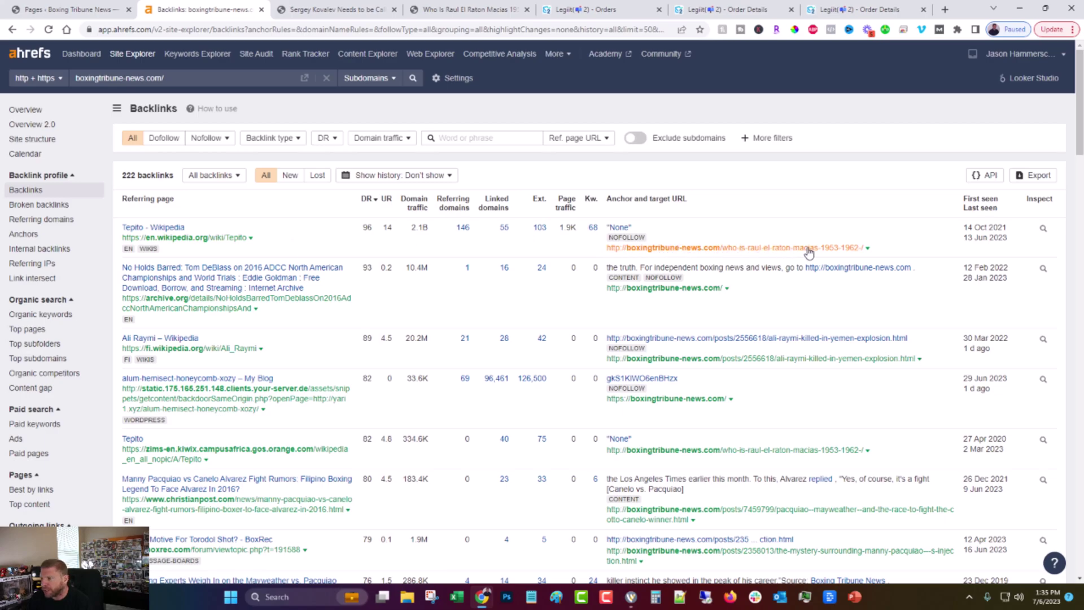
# Place the Raul El Raton Macias page's tab beside the Ahrefs backlinks tab, review the article, and return to the backlinks report.
pyautogui.click(493, 6)
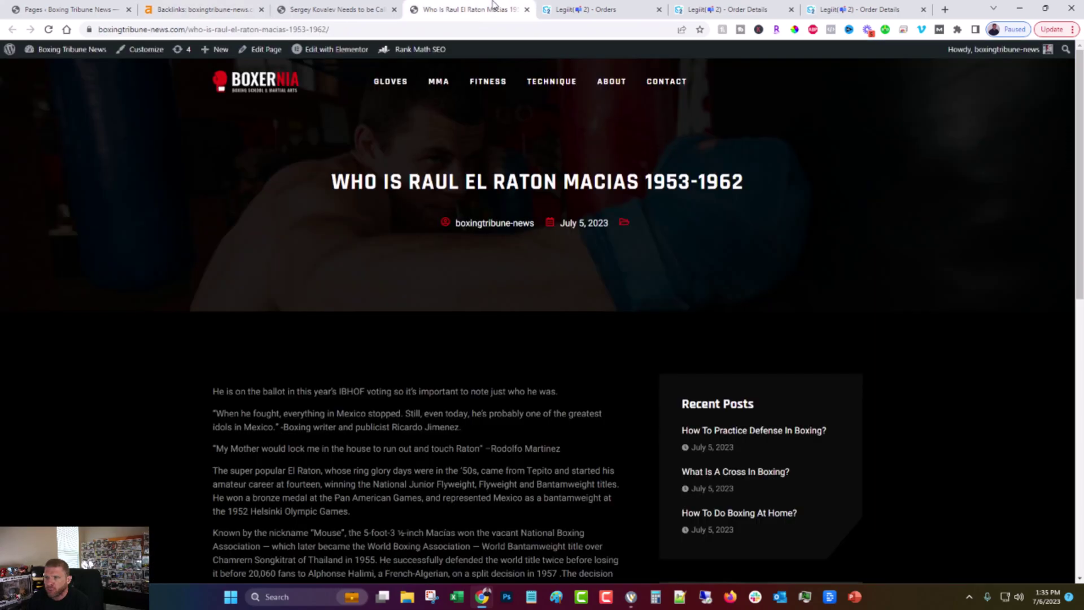
pyautogui.moveTo(492, 6); pyautogui.dragTo(360, 7)
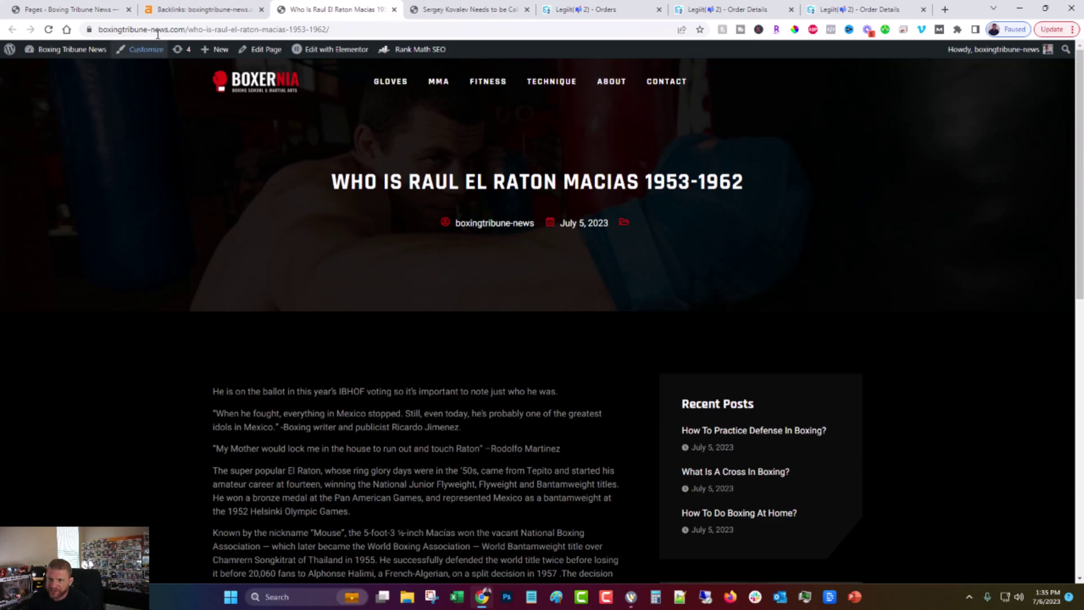
pyautogui.scroll(-20, 245, 304)
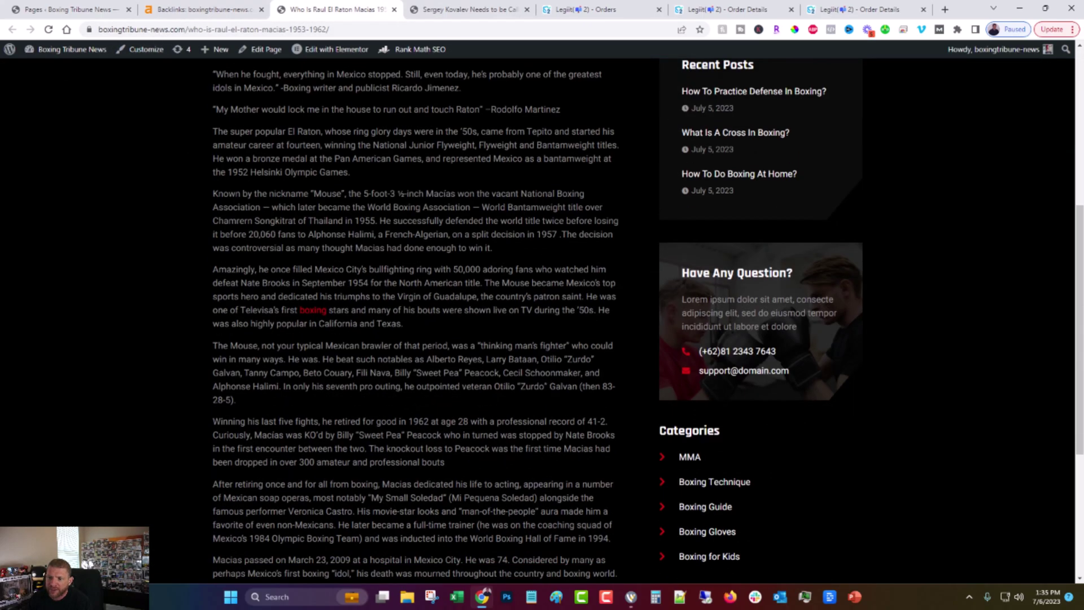
pyautogui.scroll(19, 237, 338)
pyautogui.click(207, 6)
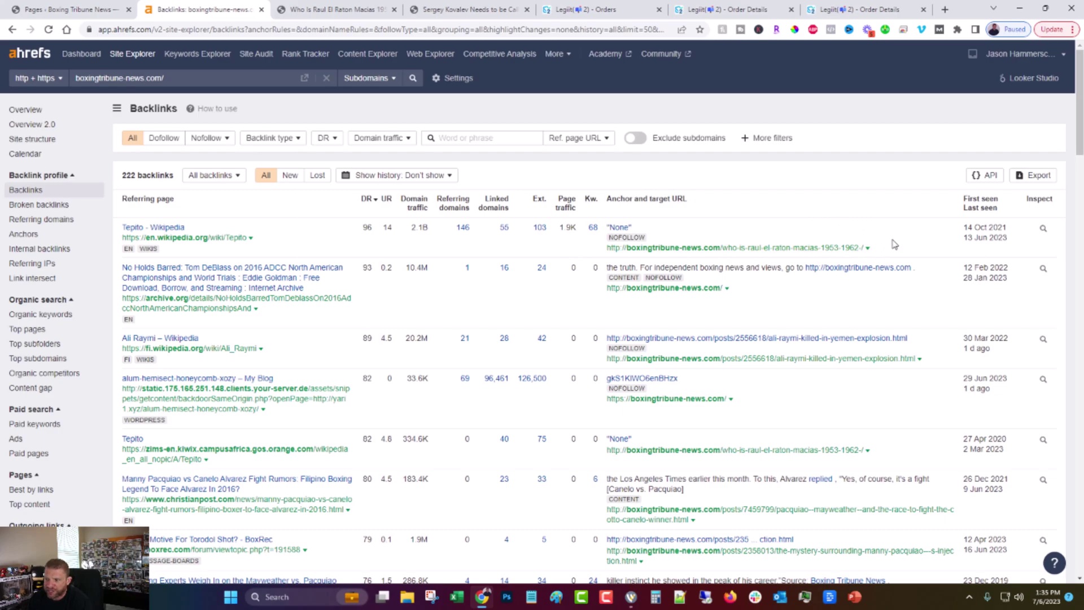
# From Semrush's backlinks list for boxingtribune-news.com, open the Forbes article on Andre Ward vs. Sergey Kovalev and view its link to the site.
pyautogui.click(469, 9)
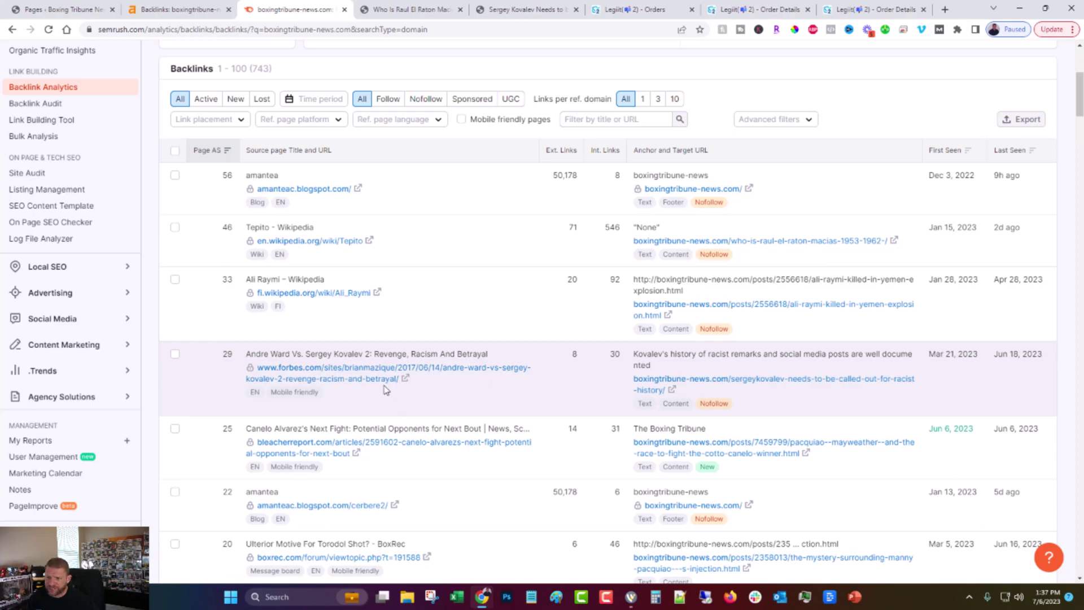
pyautogui.middleClick(359, 379)
pyautogui.click(351, 10)
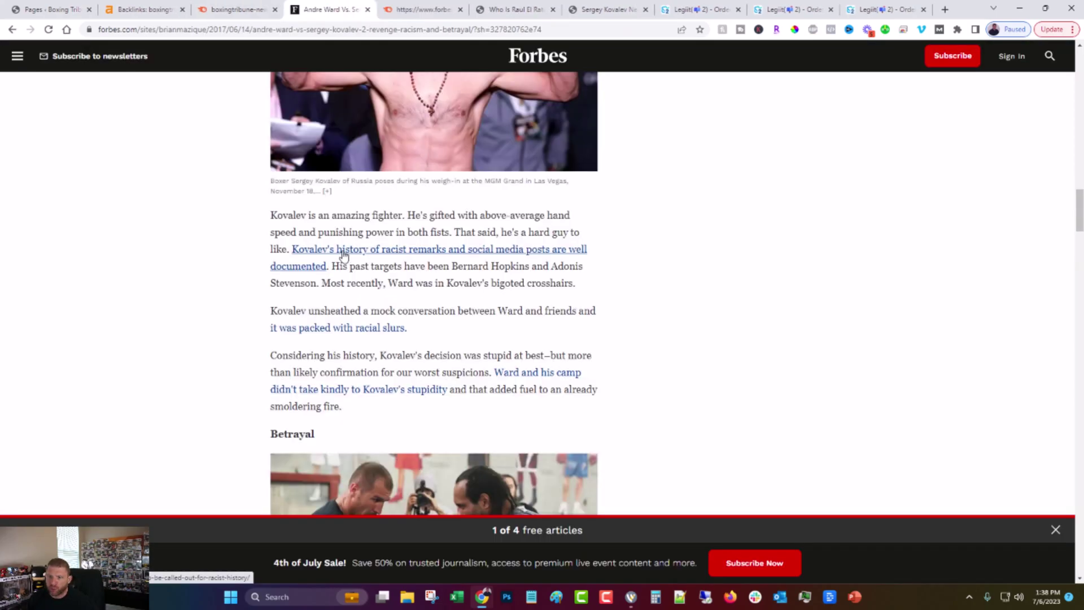
# Return to the Ahrefs backlinks report for boxingtribune-news.com and examine the high-DR referring pages with their anchors and target URLs.
pyautogui.scroll(20, 344, 255)
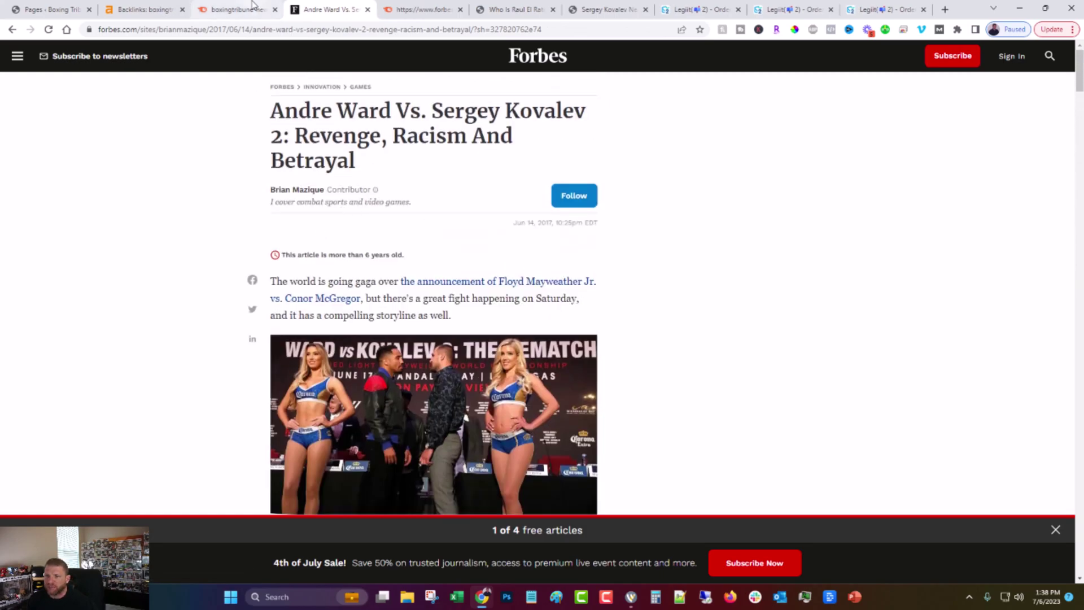
pyautogui.click(254, 8)
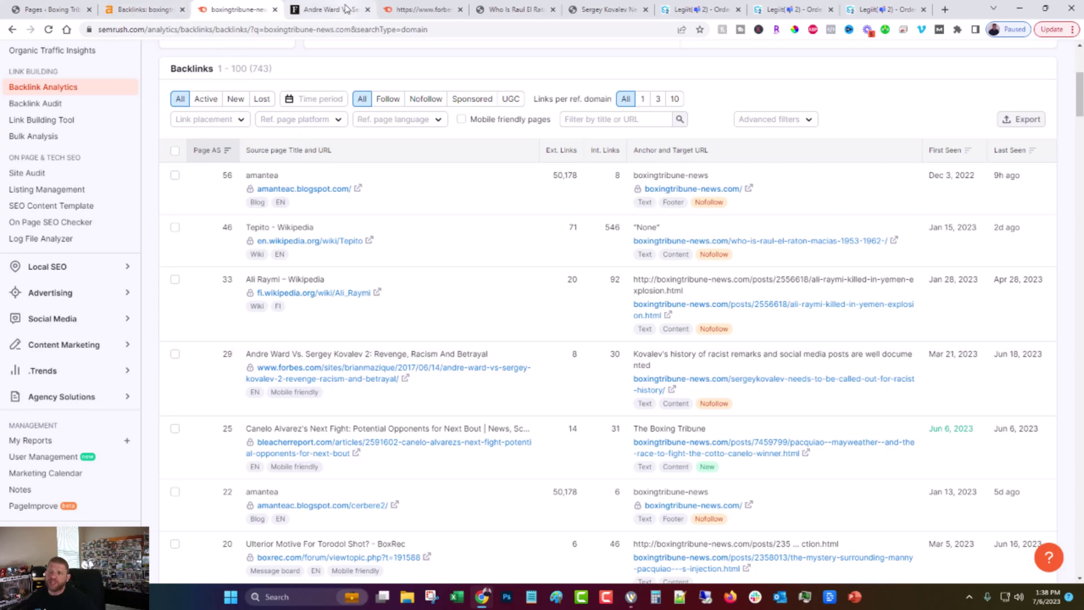
pyautogui.click(154, 9)
pyautogui.click(61, 192)
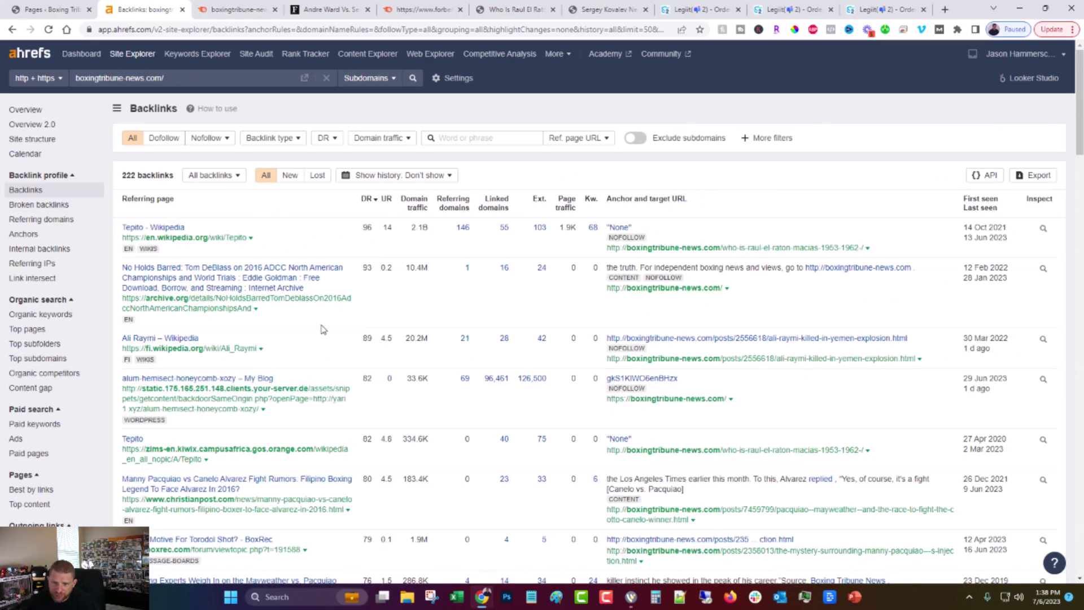
pyautogui.scroll(-1, 325, 316)
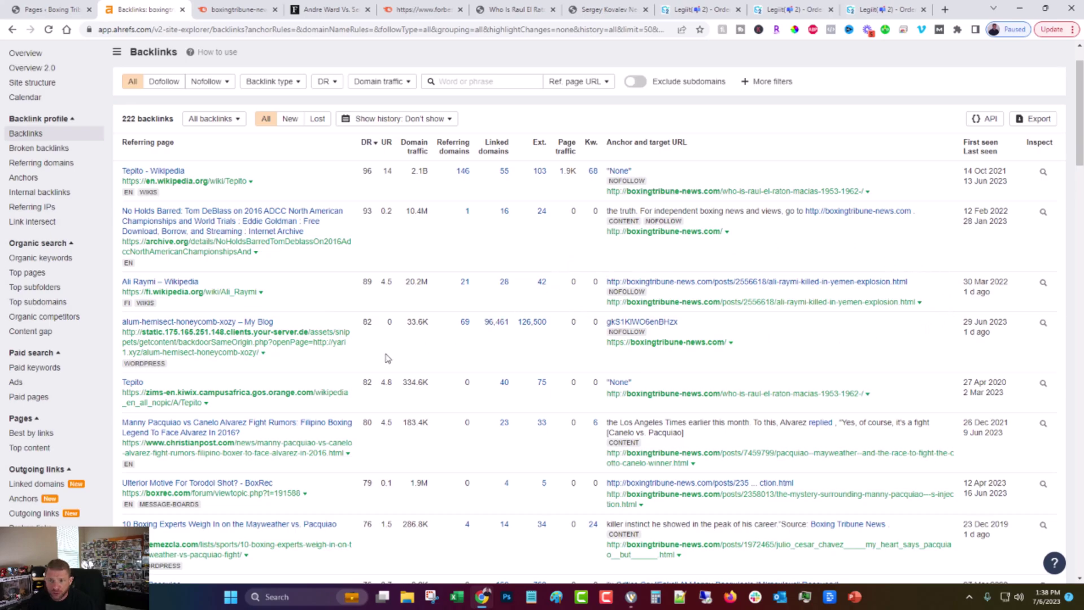
pyautogui.scroll(-2, 387, 358)
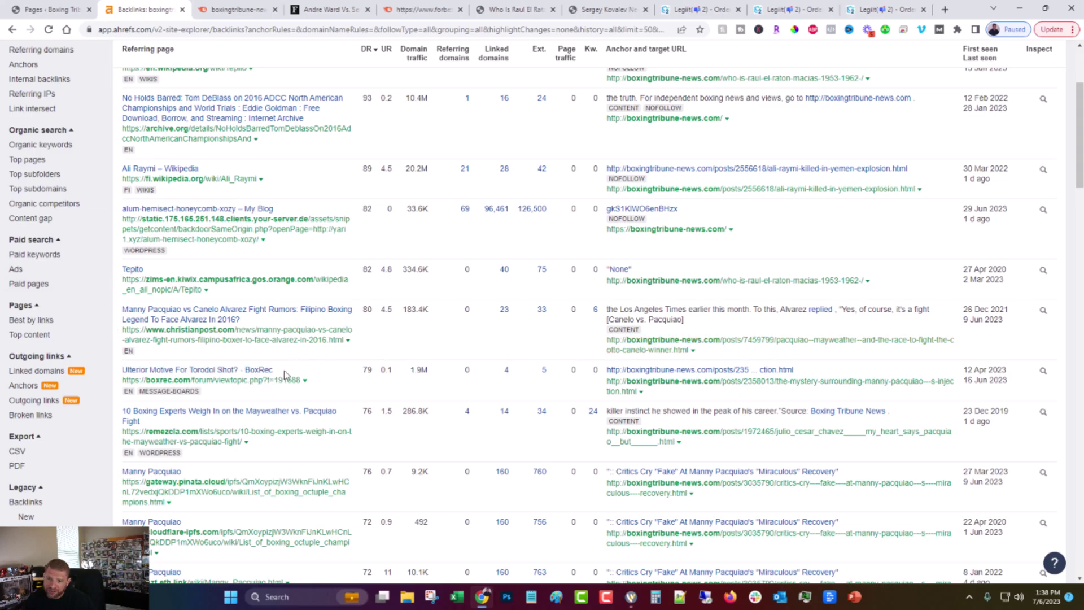
pyautogui.scroll(-1, 288, 374)
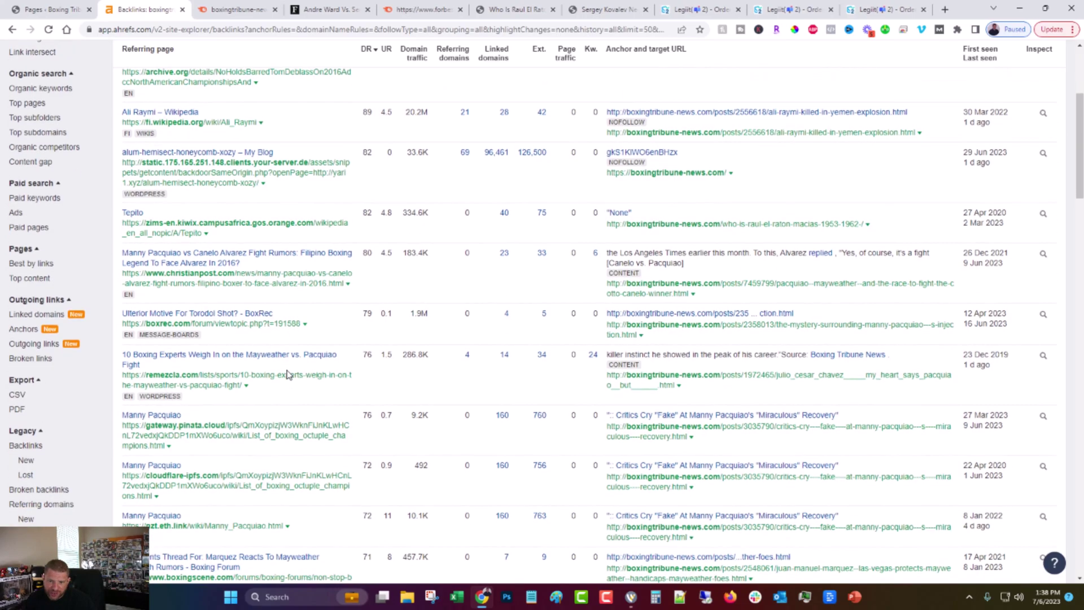
pyautogui.scroll(-2, 186, 429)
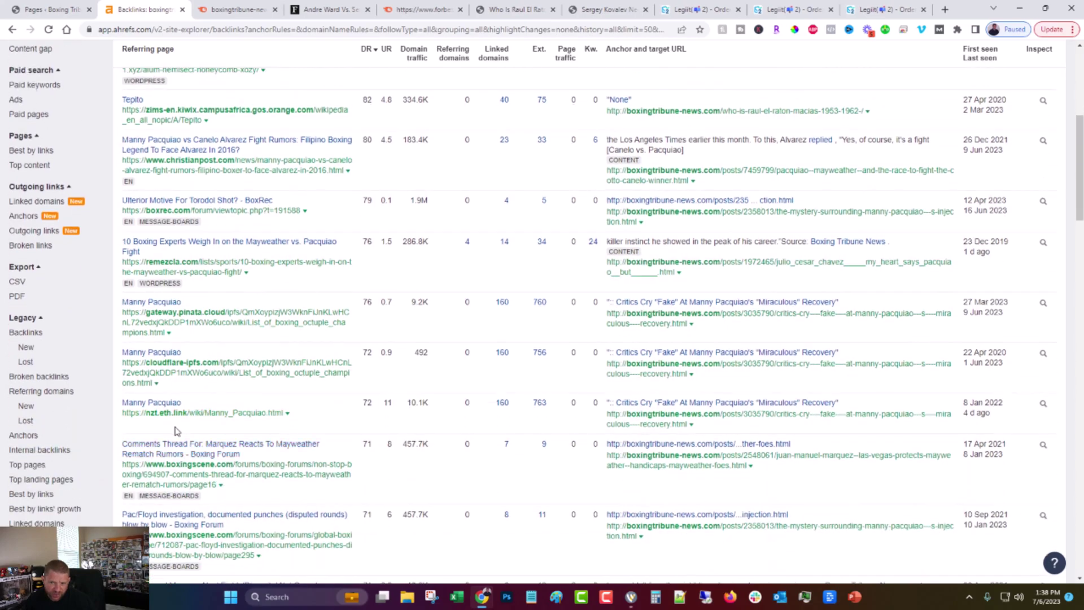
pyautogui.scroll(-1, 266, 454)
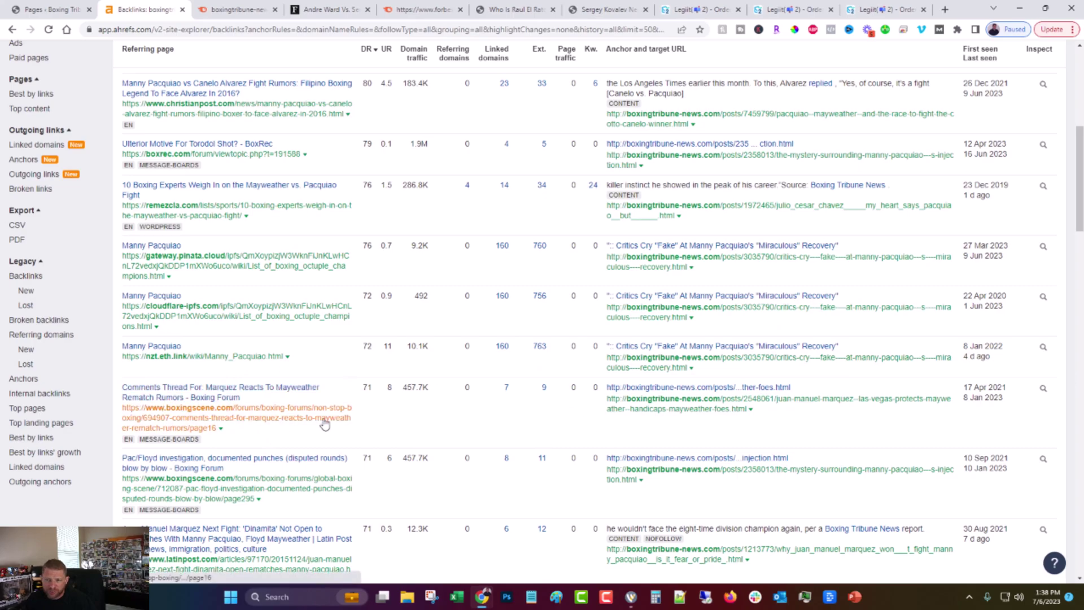
pyautogui.scroll(-4, 325, 423)
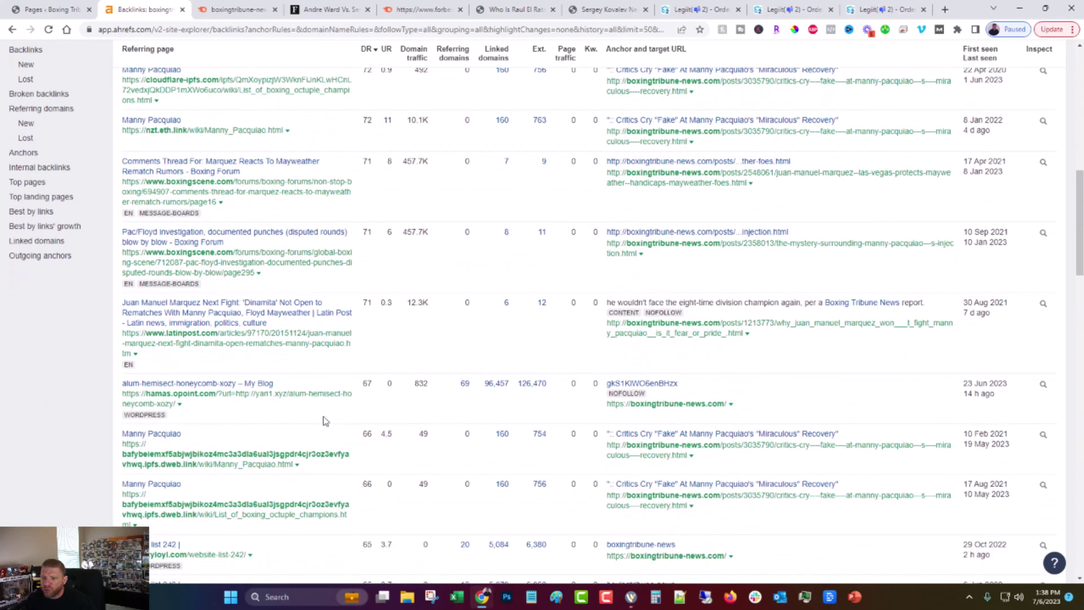
pyautogui.scroll(10, 317, 412)
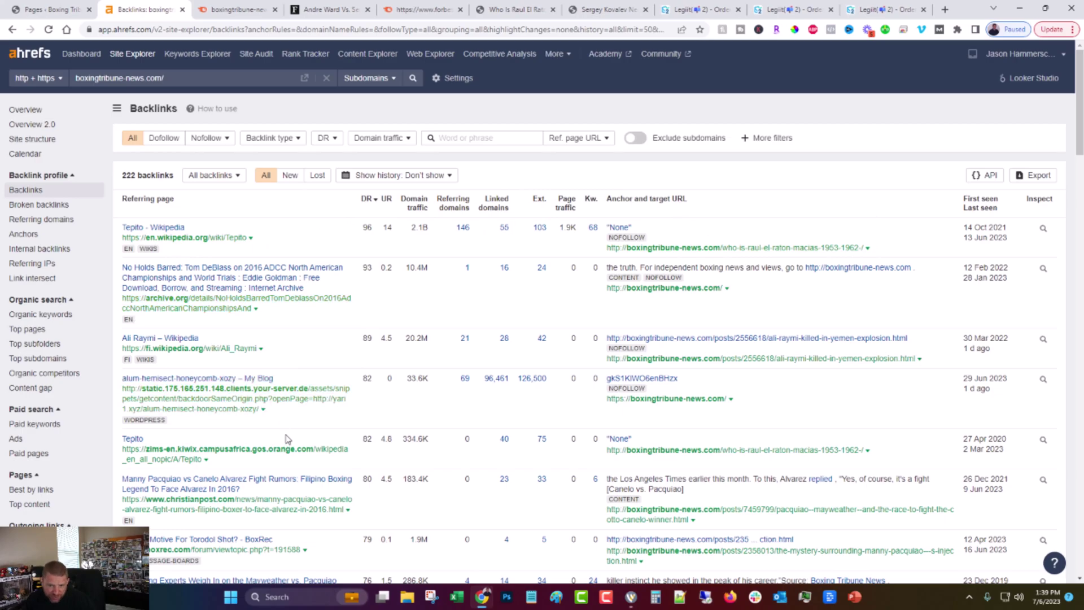
pyautogui.scroll(-7, 287, 437)
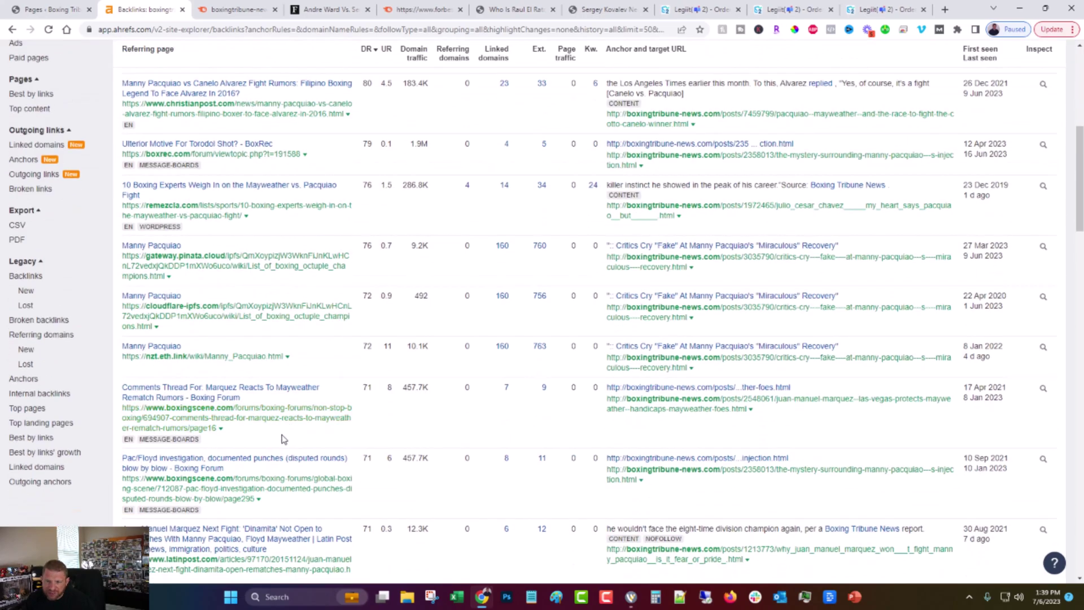
# Check the backlink, referring-domain and follow/nofollow summary for boxingtribune-news.com in Semrush.
pyautogui.click(248, 9)
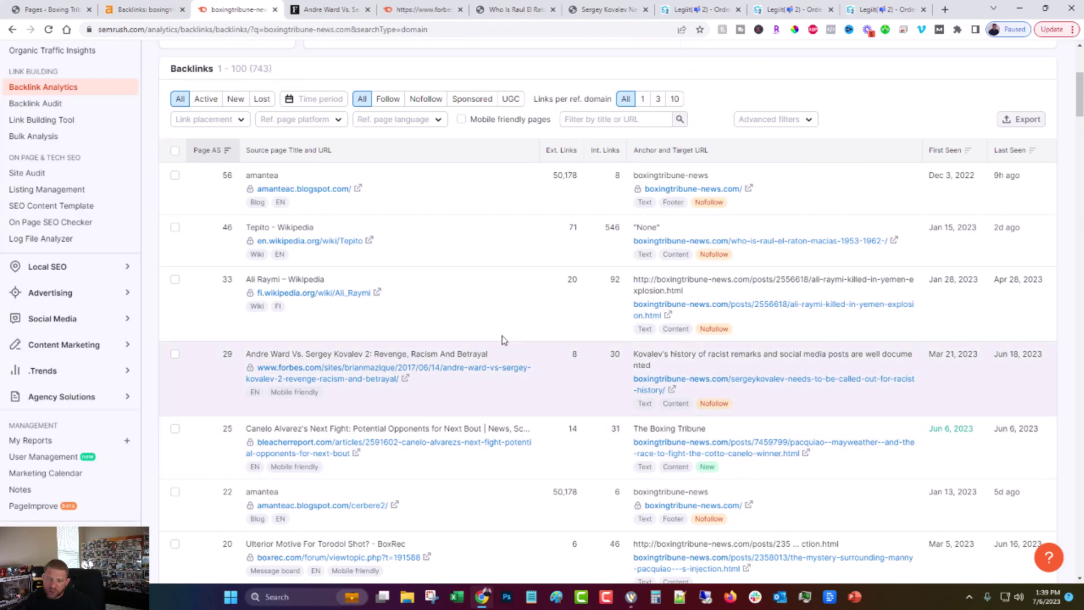
pyautogui.scroll(3, 347, 370)
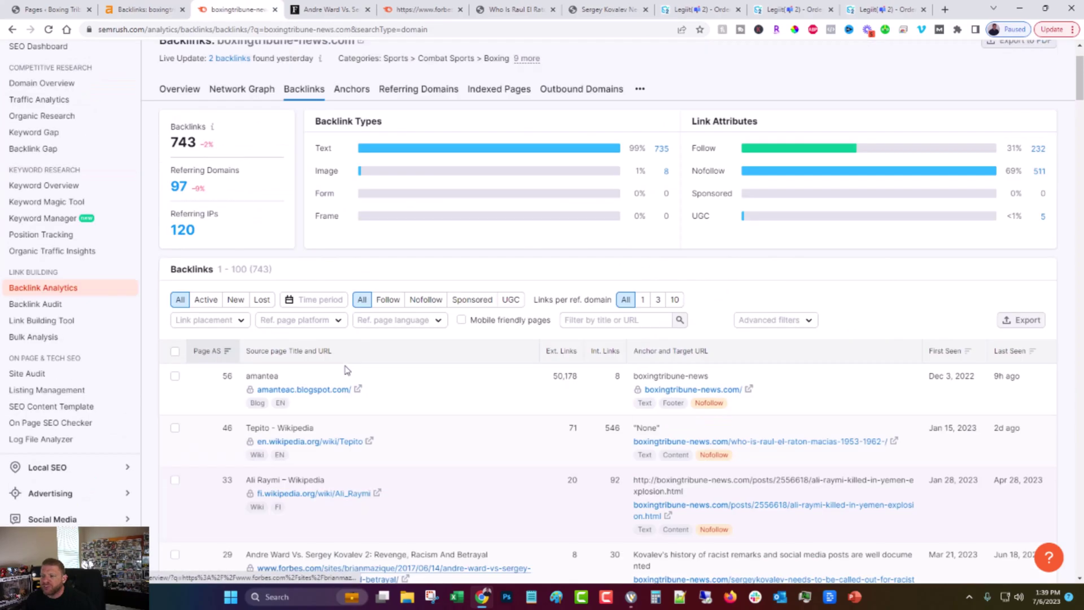
pyautogui.scroll(1, 347, 370)
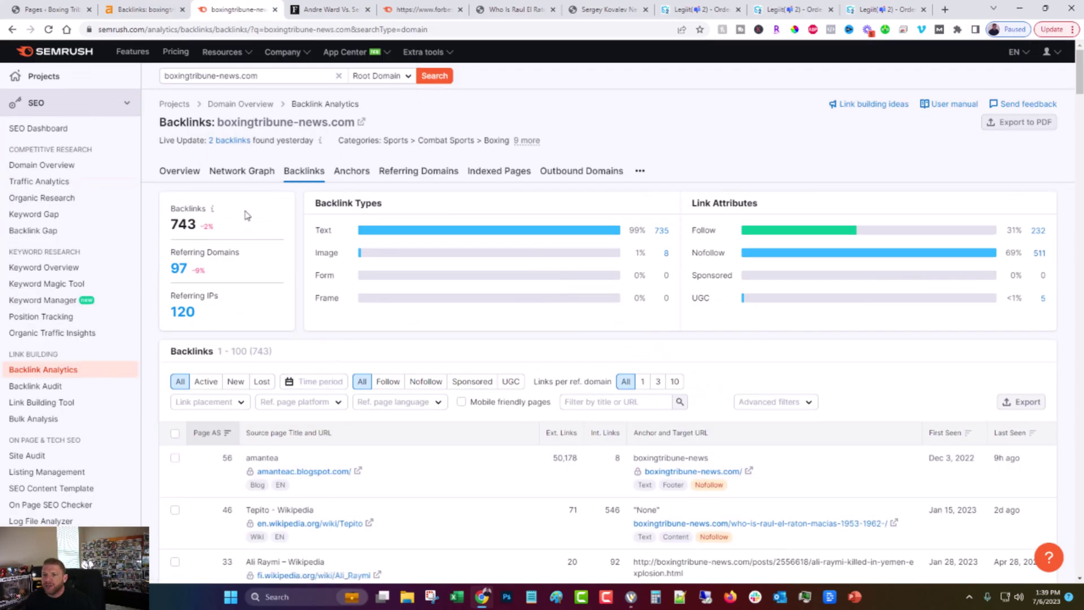
# Close the Ahrefs backlinks, Semrush backlinks, Forbes article and Semrush Forbes-URL tabs.
pyautogui.click(184, 12)
pyautogui.click(184, 13)
pyautogui.click(184, 13)
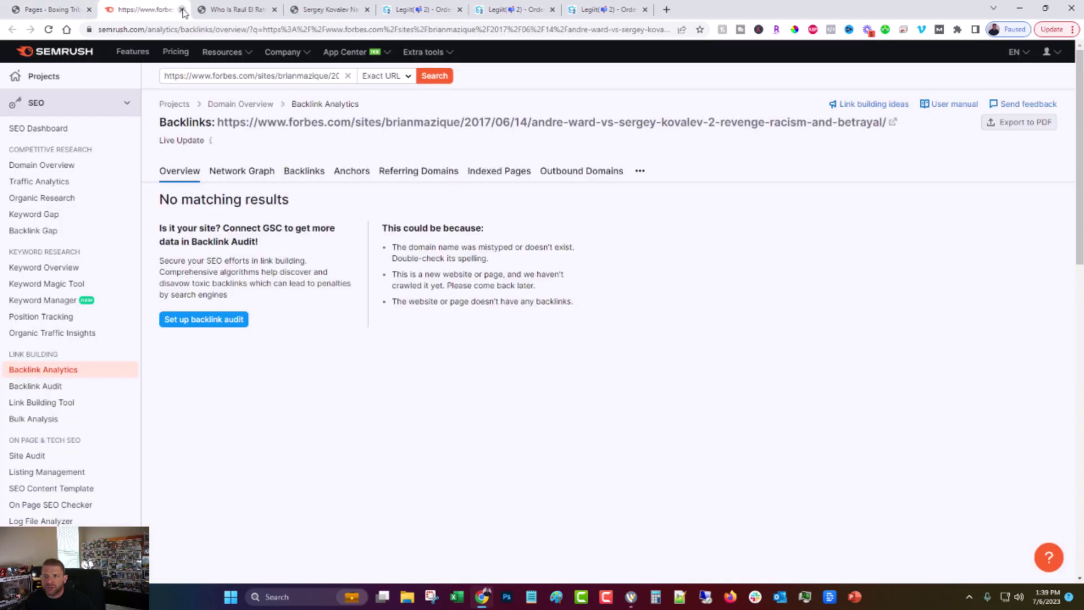
pyautogui.click(182, 9)
# Review the live Raul El Raton Macias and Sergey Kovalev articles, checking the boxing links placed in and below their text.
pyautogui.scroll(-5, 251, 362)
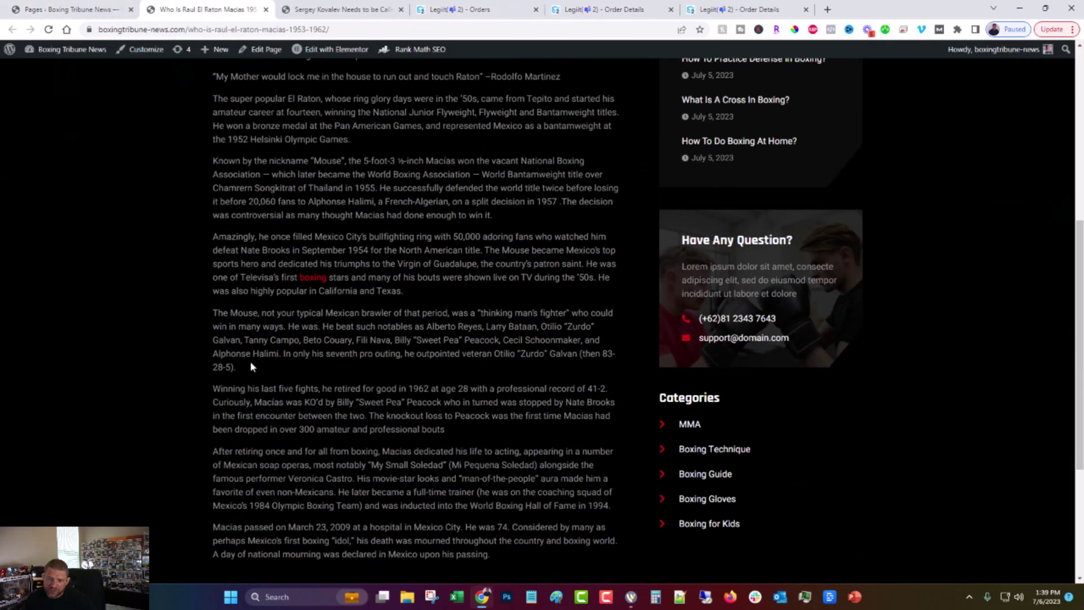
pyautogui.scroll(10, 251, 367)
pyautogui.click(297, 9)
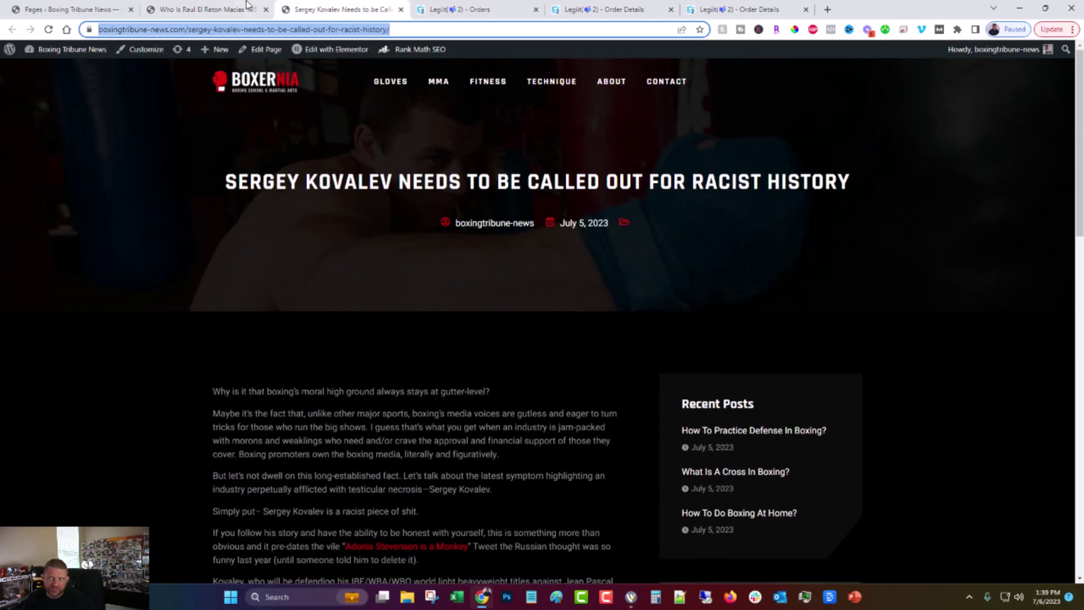
pyautogui.scroll(-10, 190, 405)
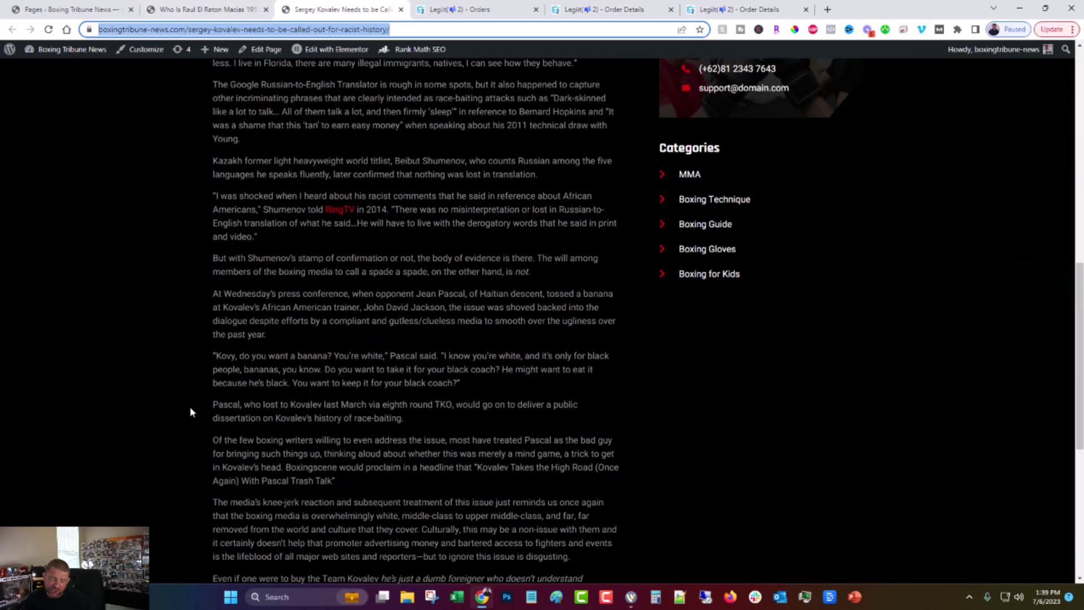
pyautogui.scroll(-5, 188, 411)
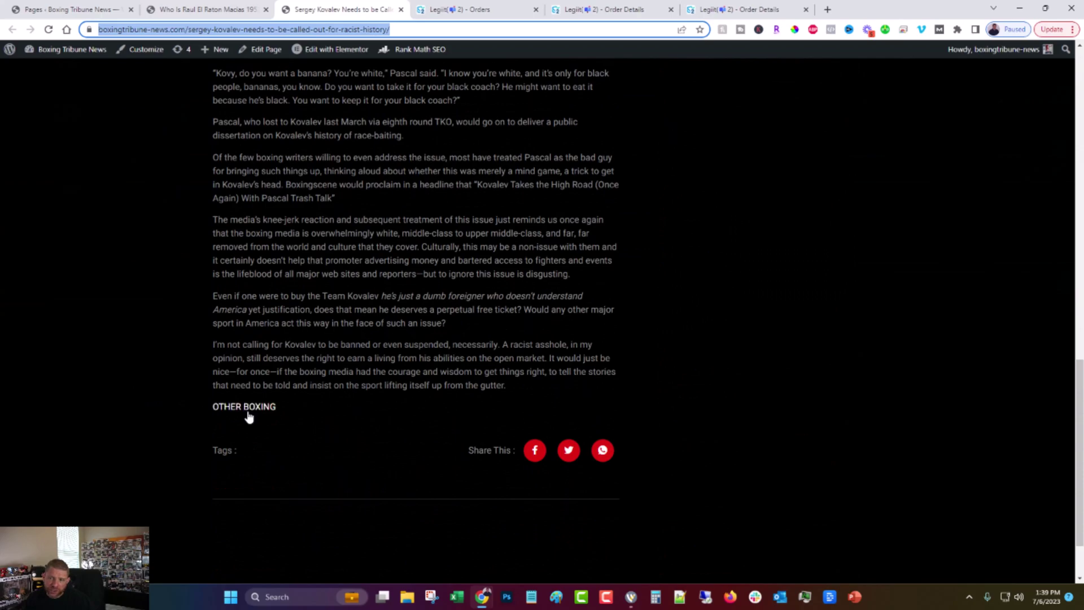
pyautogui.scroll(20, 248, 417)
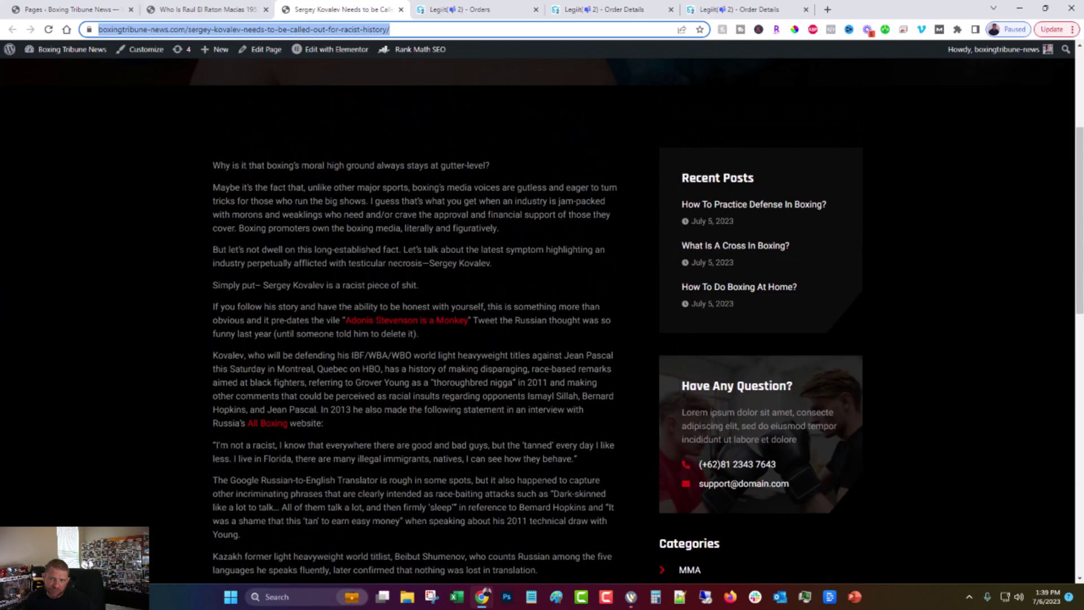
pyautogui.scroll(2, 249, 416)
pyautogui.scroll(-11, 247, 418)
pyautogui.scroll(-6, 245, 419)
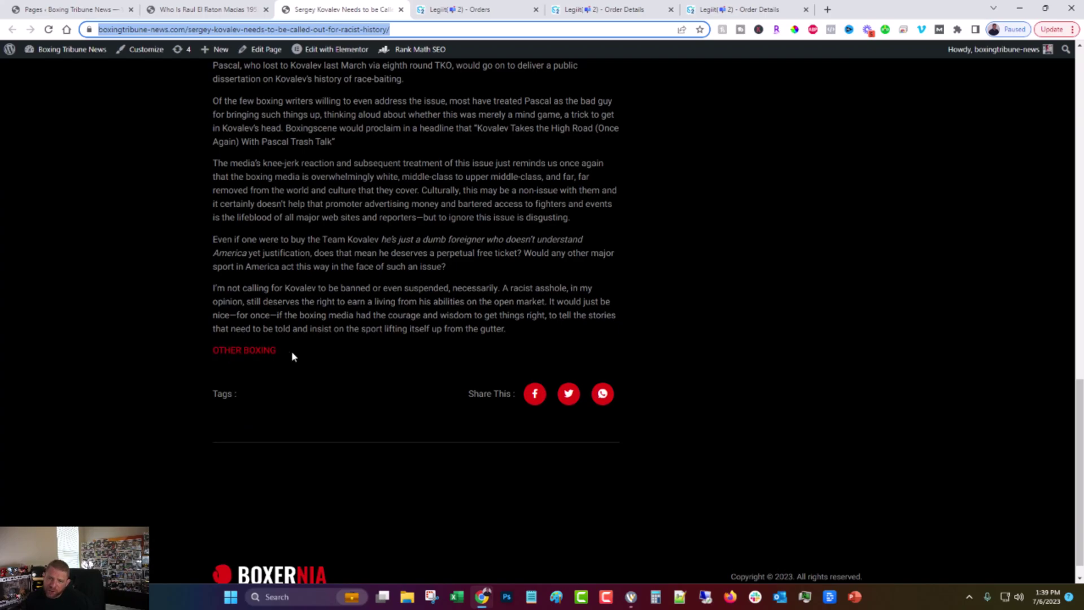
pyautogui.hotkey('ctrl', 'shift', 'Tab')
pyautogui.scroll(-6, 541, 322)
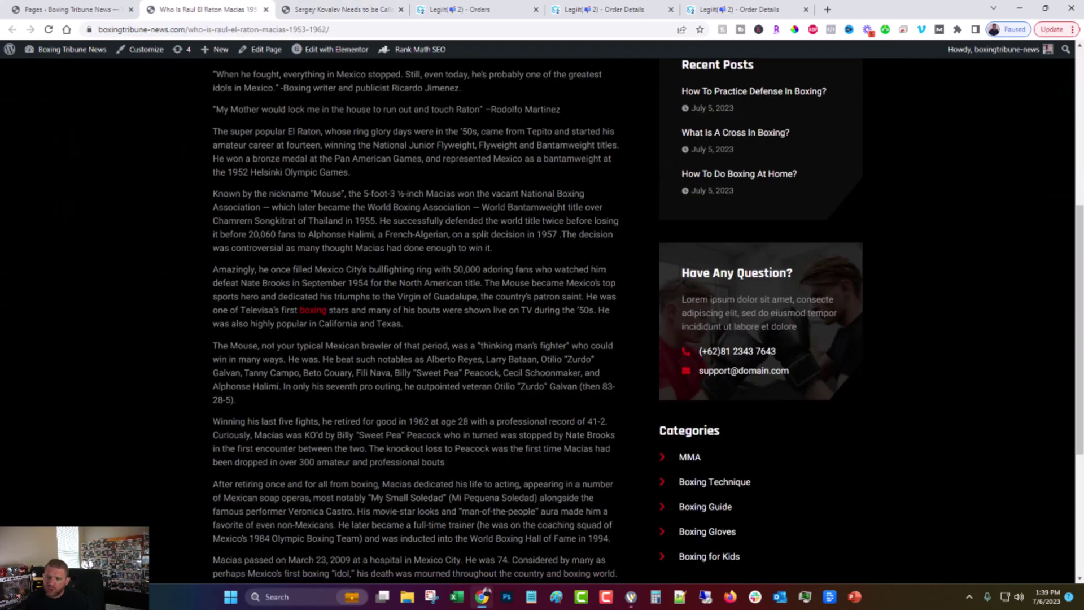
pyautogui.scroll(1, 542, 321)
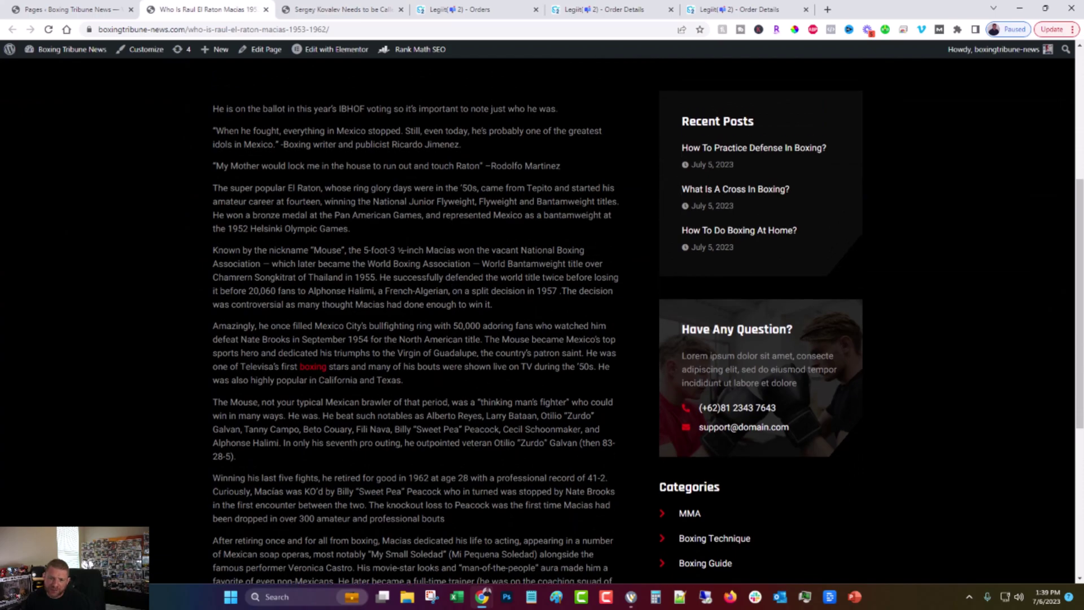
# Return to the WordPress pages list and close the Raul El Raton Macias and Sergey Kovalev article tabs.
pyautogui.click(73, 9)
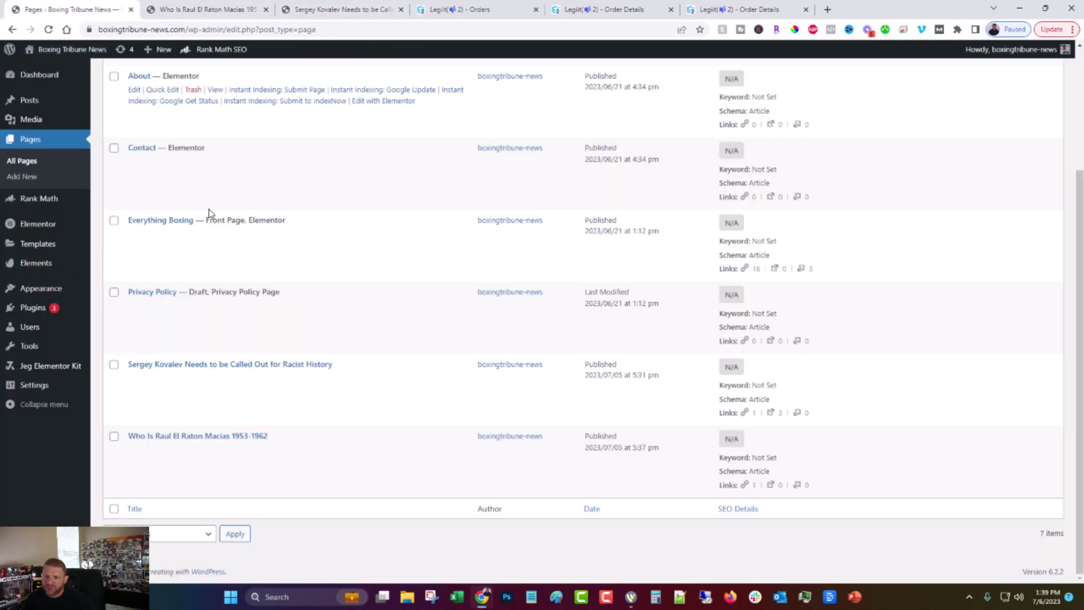
pyautogui.scroll(3, 389, 283)
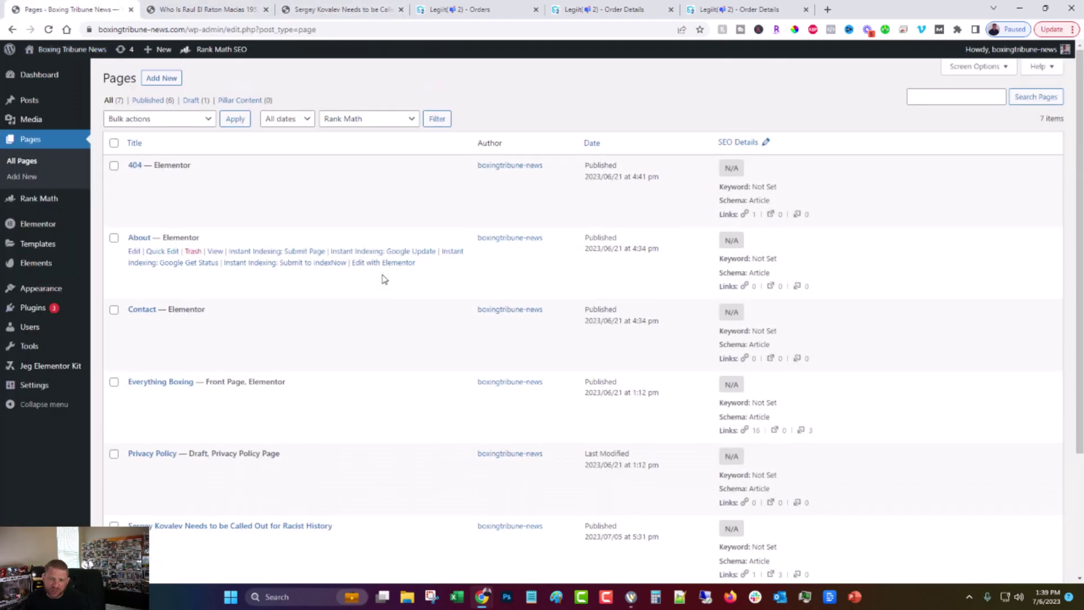
pyautogui.click(266, 9)
pyautogui.click(266, 10)
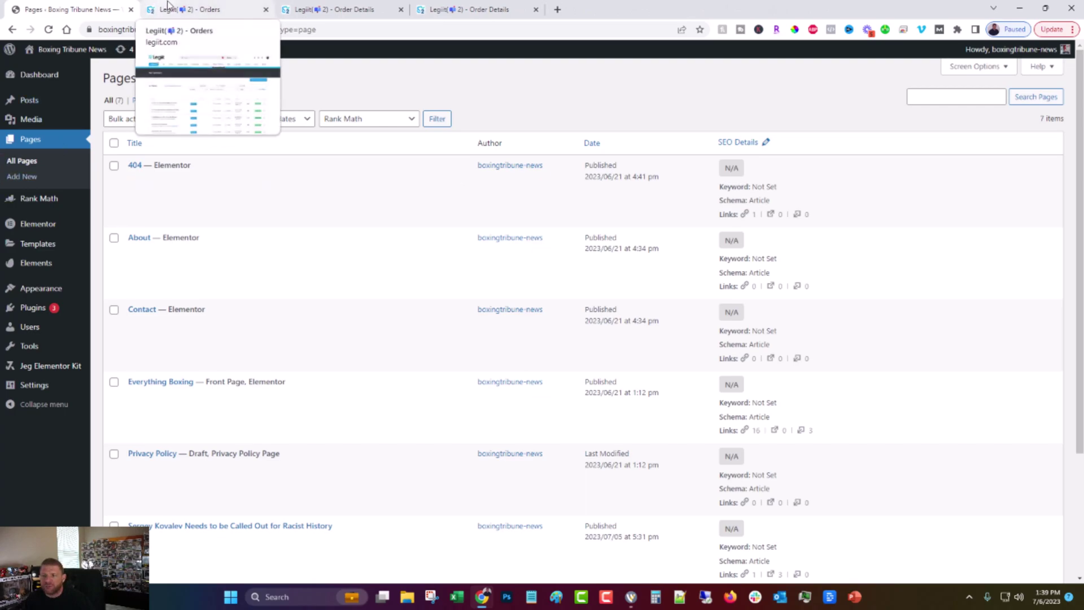
# From the delivered Legiit order for GPT3 AI Automated Blogging, download the 1000 Keyword Report and open it in Excel with editing enabled.
pyautogui.click(496, 9)
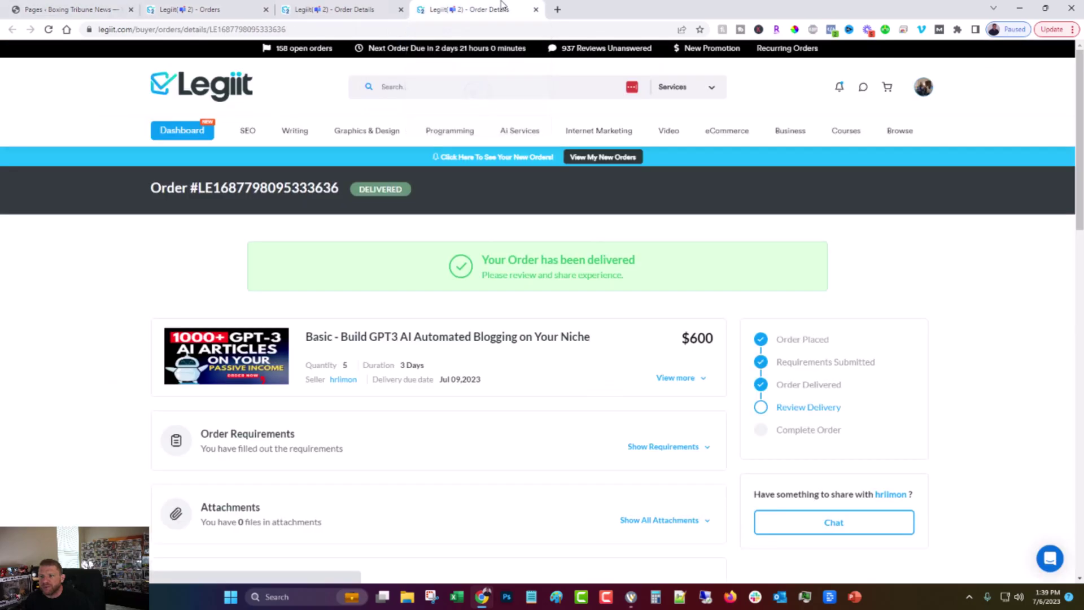
pyautogui.scroll(-2, 334, 322)
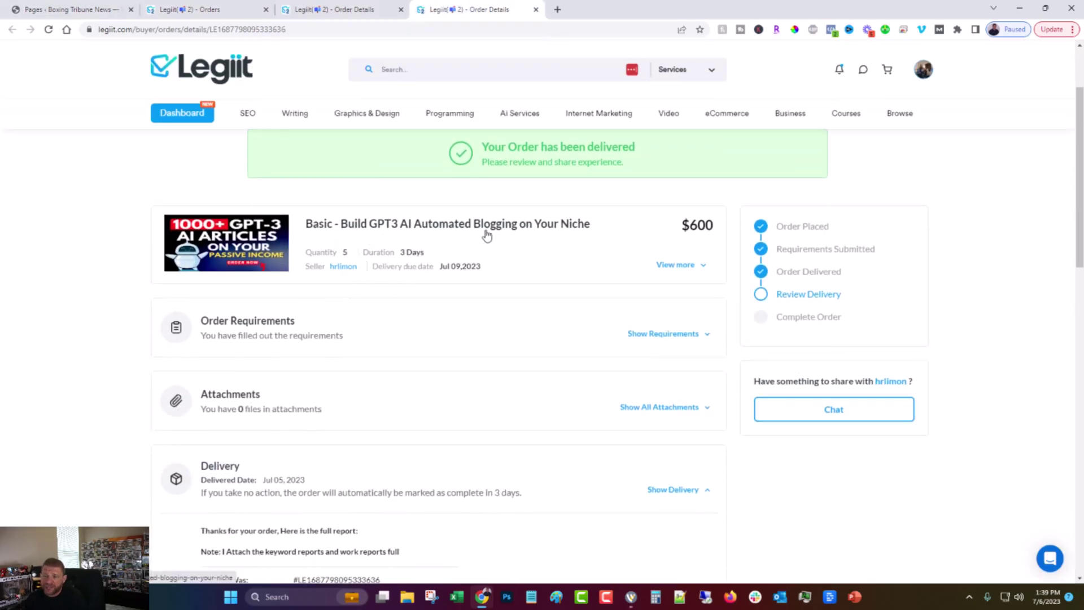
pyautogui.scroll(-10, 464, 318)
pyautogui.scroll(3, 464, 317)
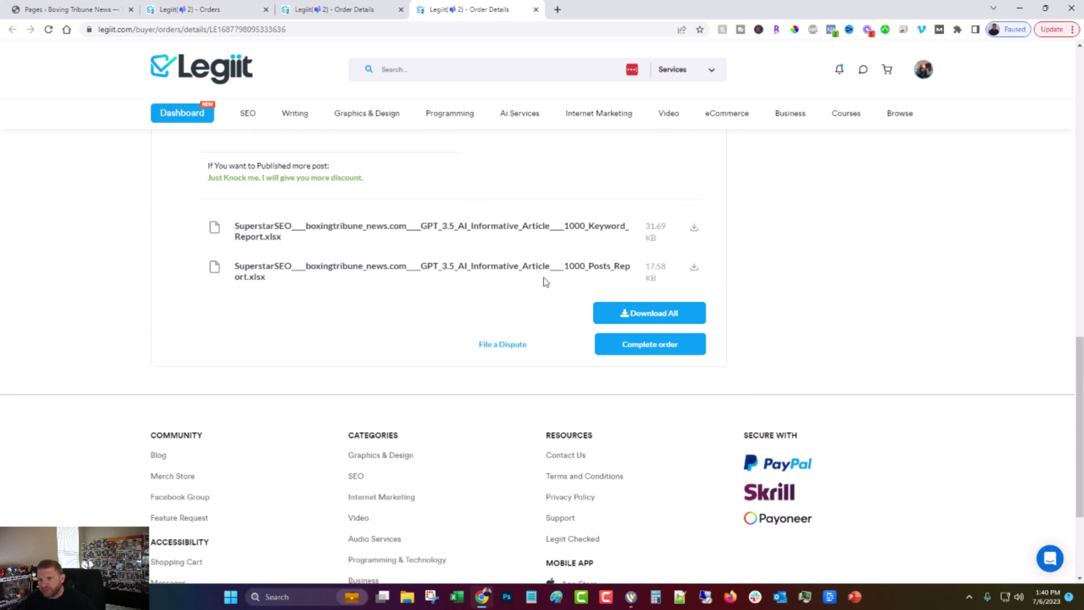
pyautogui.click(695, 271)
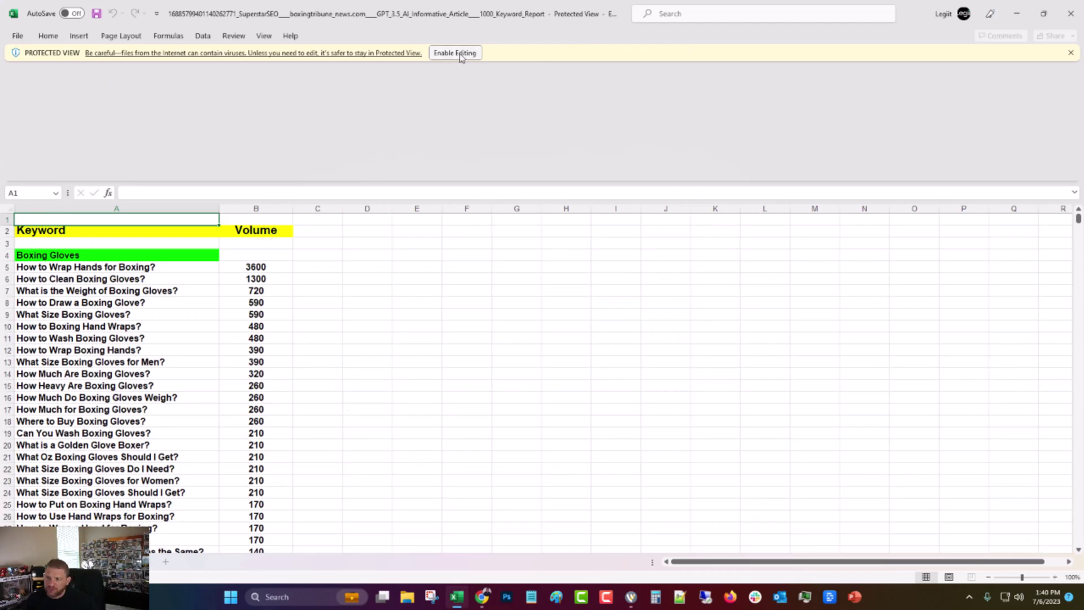
pyautogui.click(454, 53)
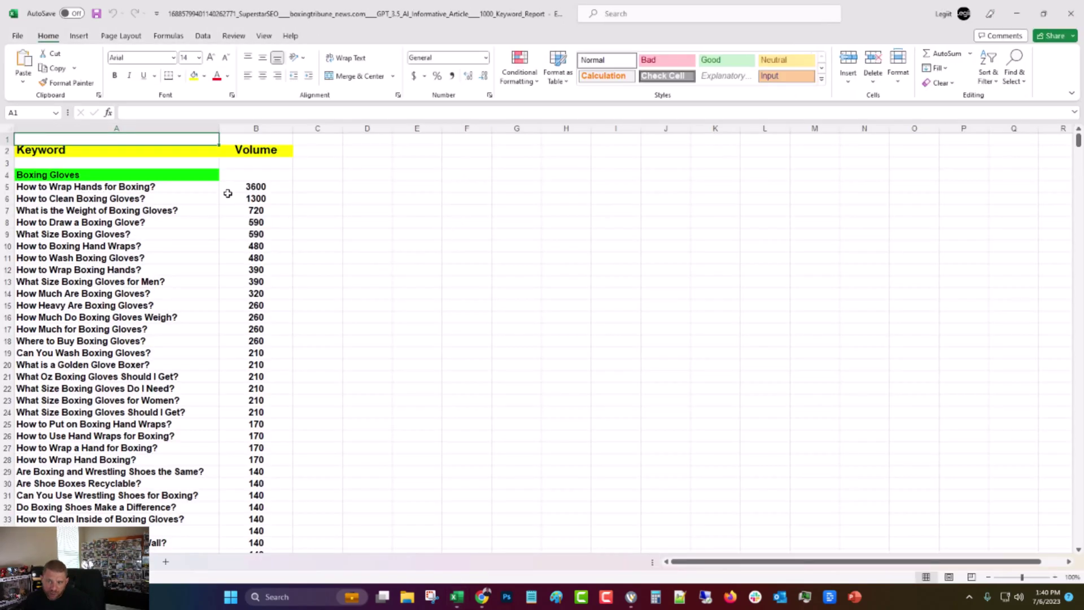
# Look through the keyword report's questions and search volumes across the Boxing Gloves, Boxing Technique and MMA categories.
pyautogui.scroll(-20, 229, 193)
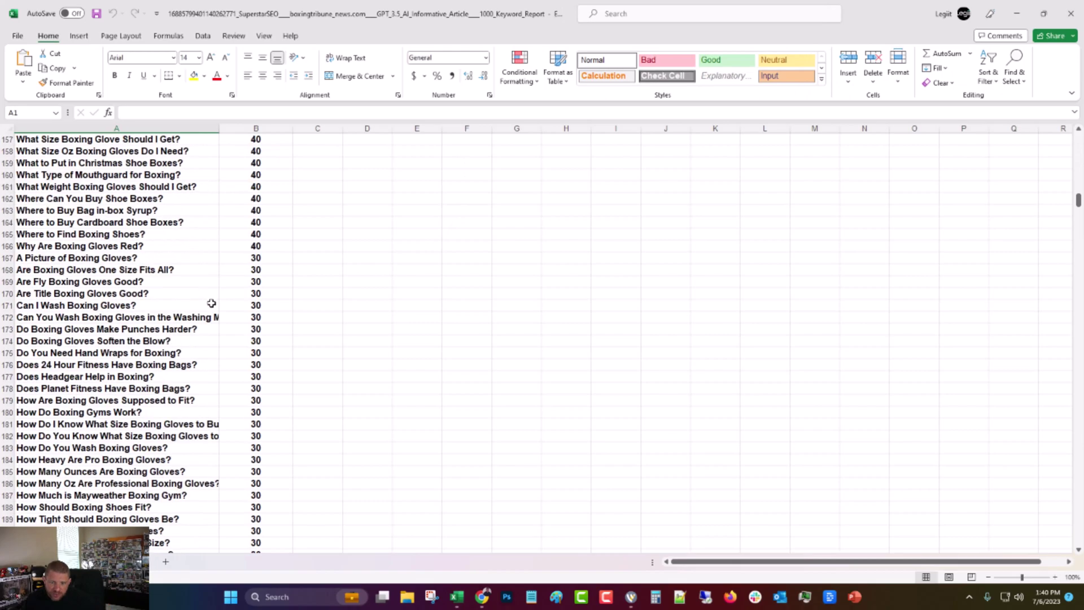
pyautogui.scroll(-20, 206, 306)
pyautogui.scroll(20, 172, 294)
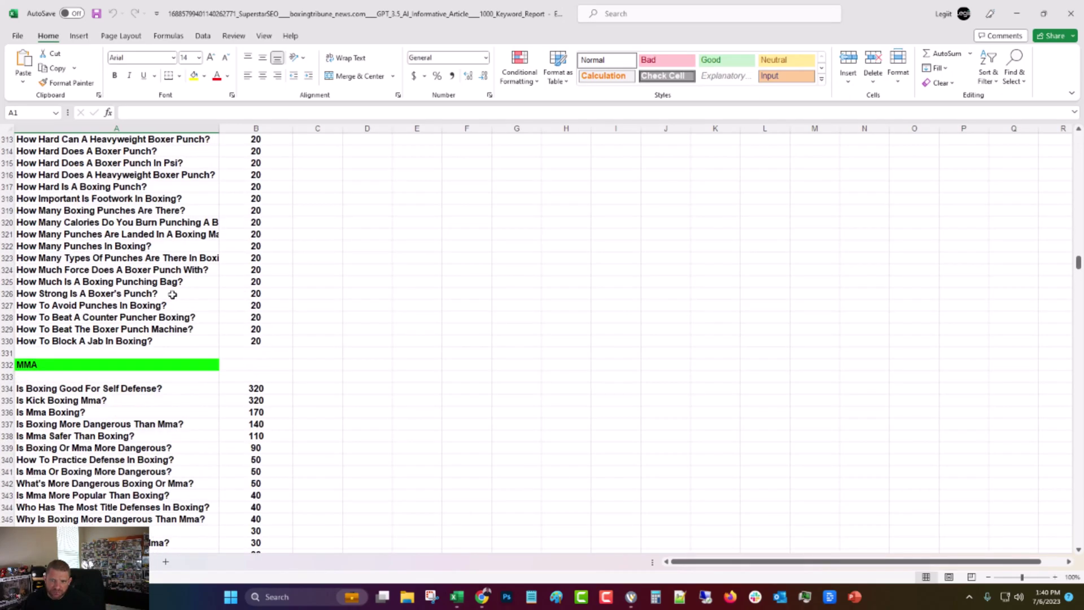
pyautogui.scroll(20, 165, 294)
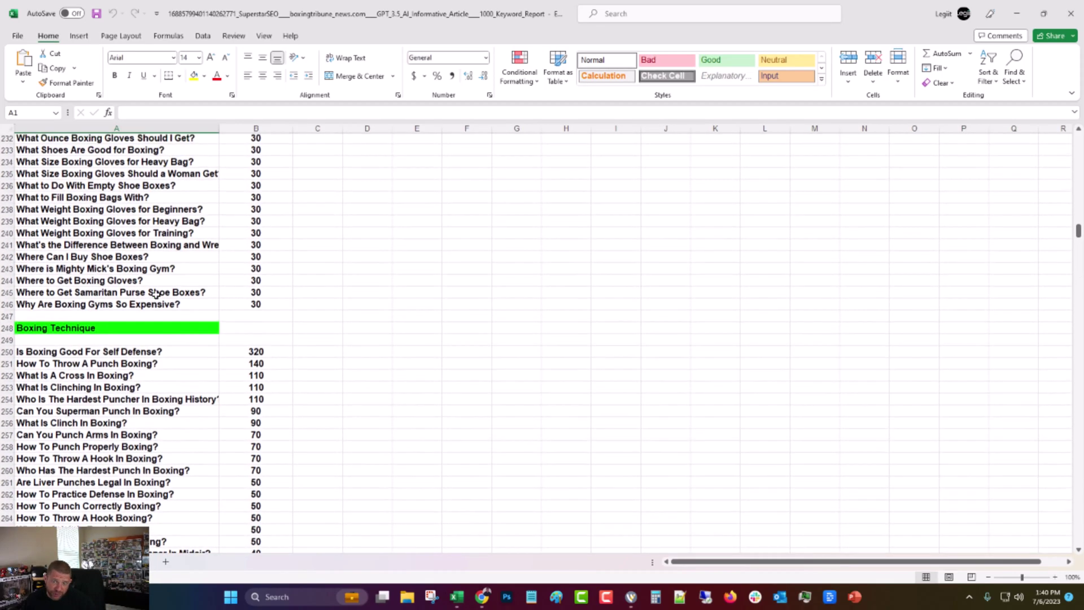
pyautogui.scroll(20, 156, 294)
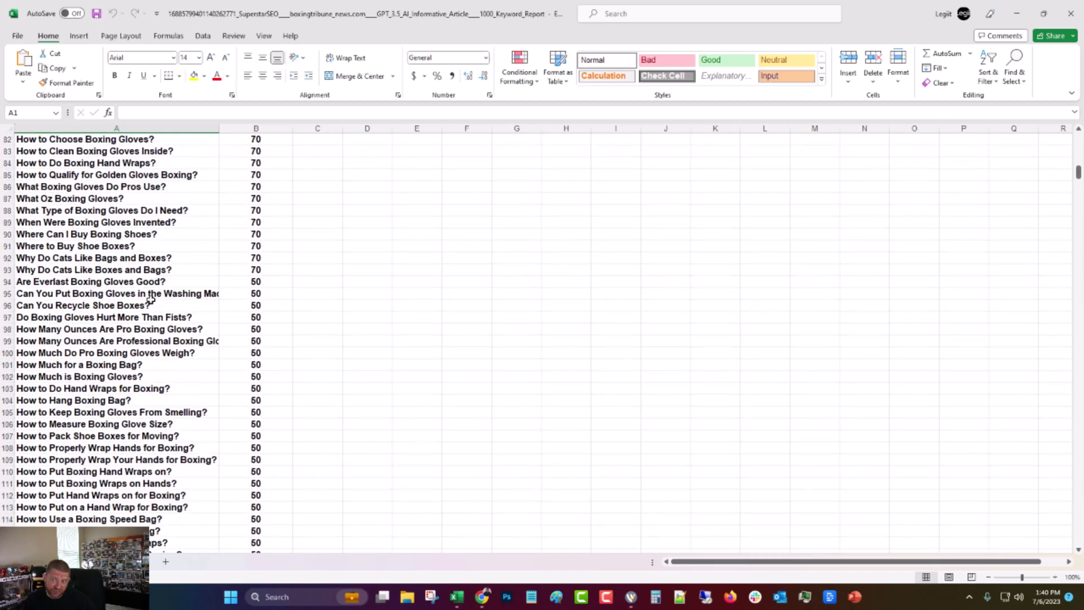
# Finish skimming the Boxing Gloves keywords, close the keyword report, and switch to Chrome to open the WordPress posts list.
pyautogui.scroll(12, 145, 296)
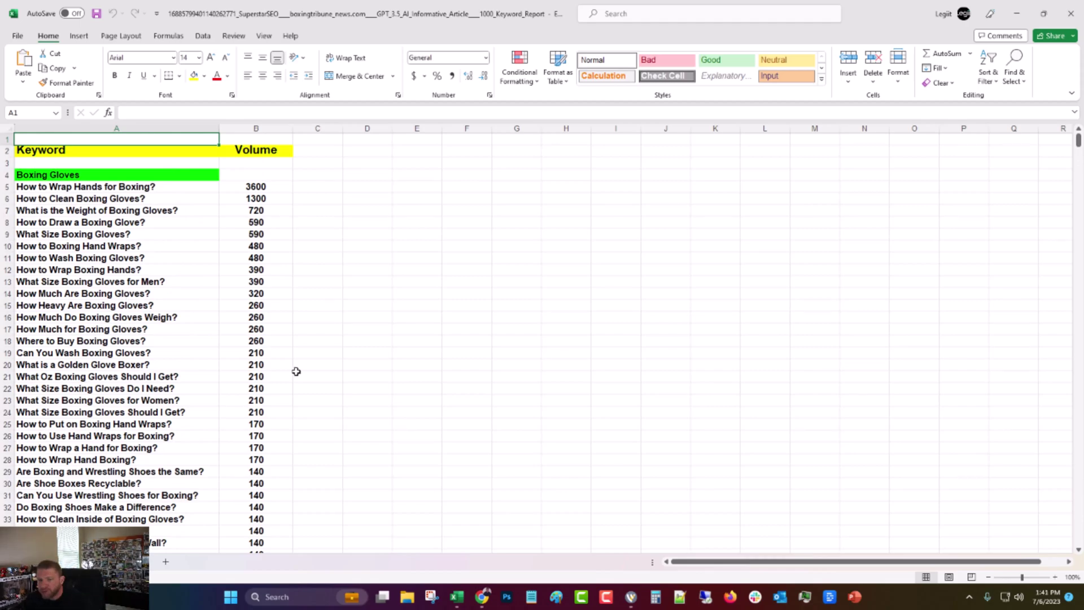
pyautogui.scroll(-20, 291, 373)
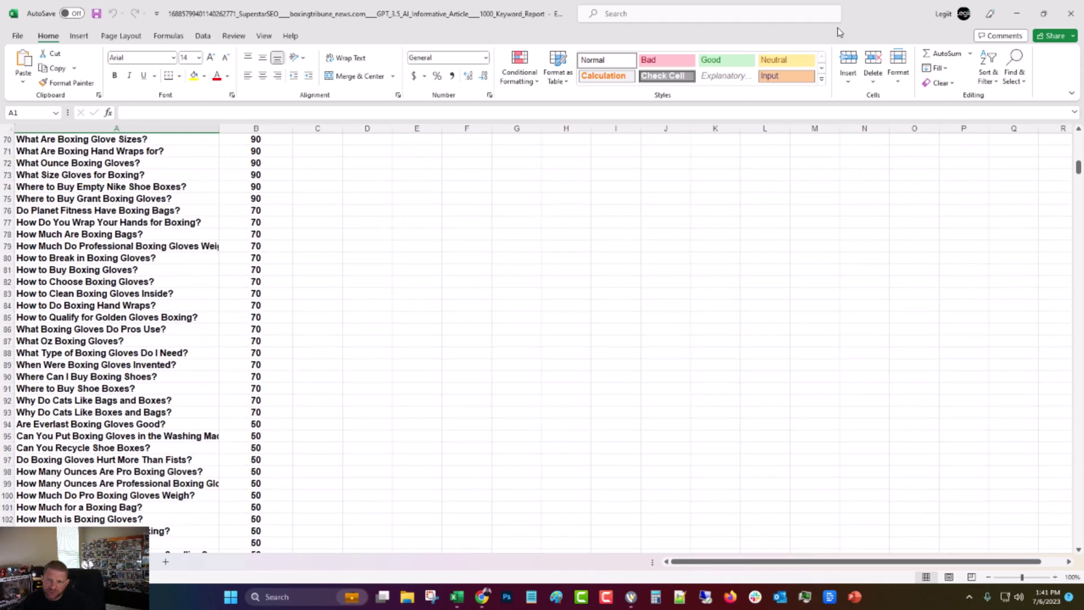
pyautogui.click(1070, 13)
pyautogui.click(65, 7)
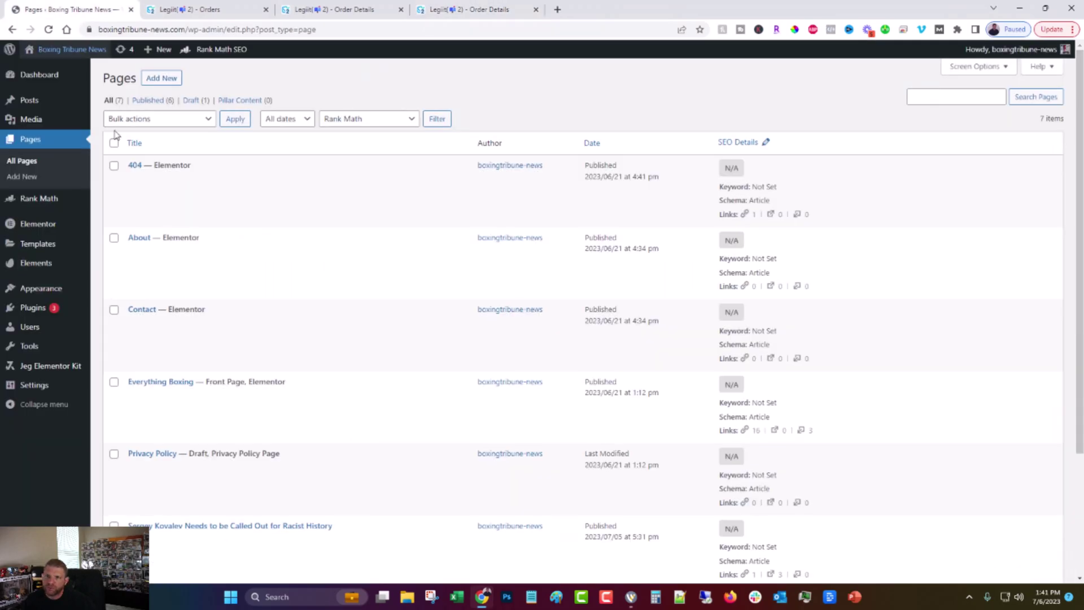
pyautogui.click(30, 100)
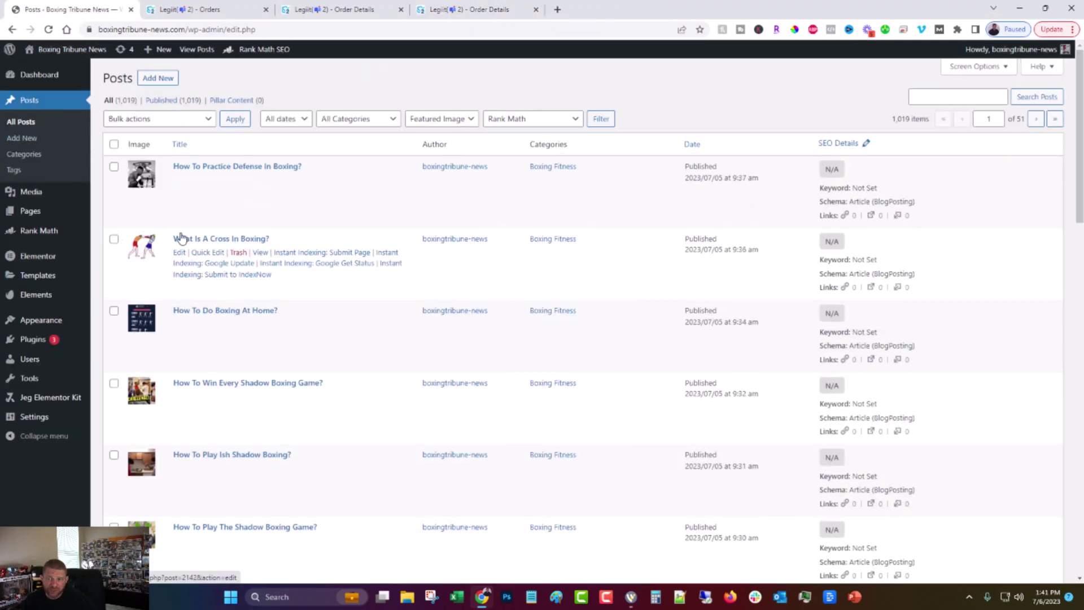
# View the live "What Is A Cross In Boxing?" post in a new tab and examine its introduction and Quick Answer box.
pyautogui.middleClick(257, 253)
pyautogui.click(206, 10)
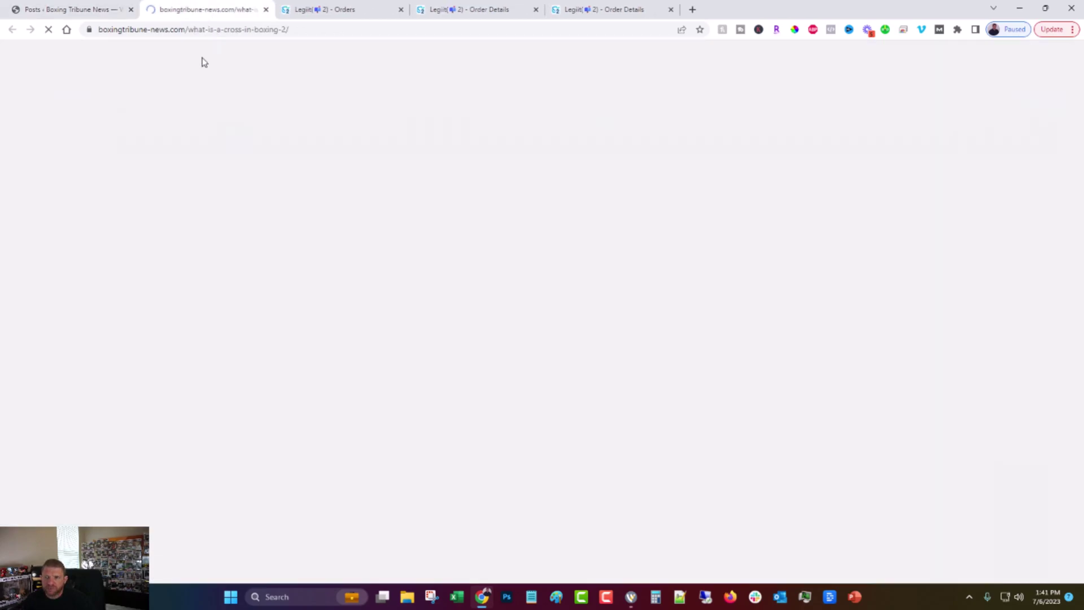
pyautogui.scroll(-6, 197, 261)
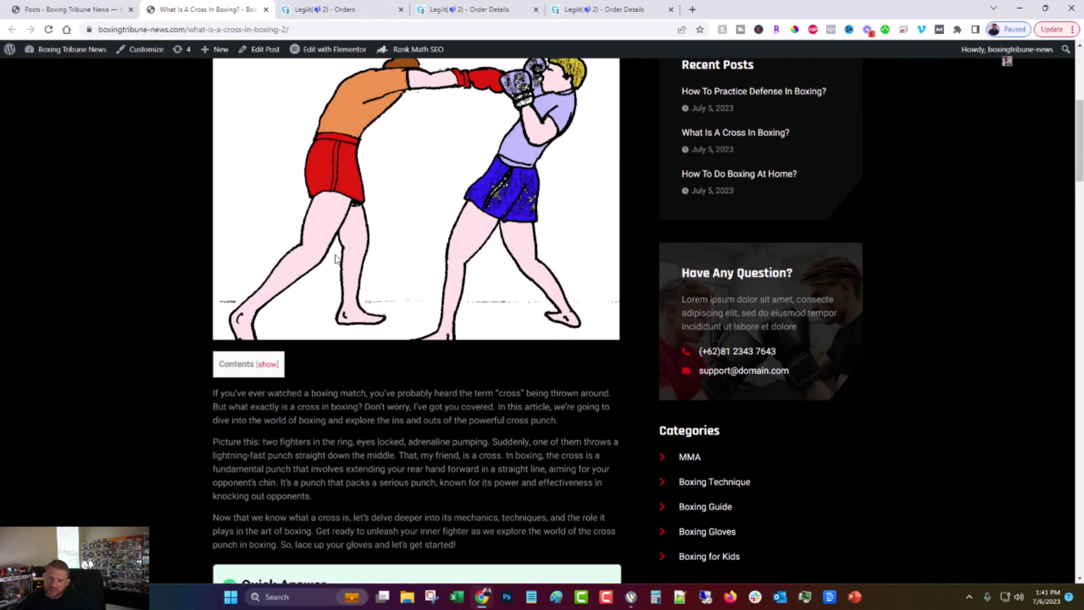
pyautogui.scroll(-4, 461, 225)
pyautogui.scroll(-2, 462, 225)
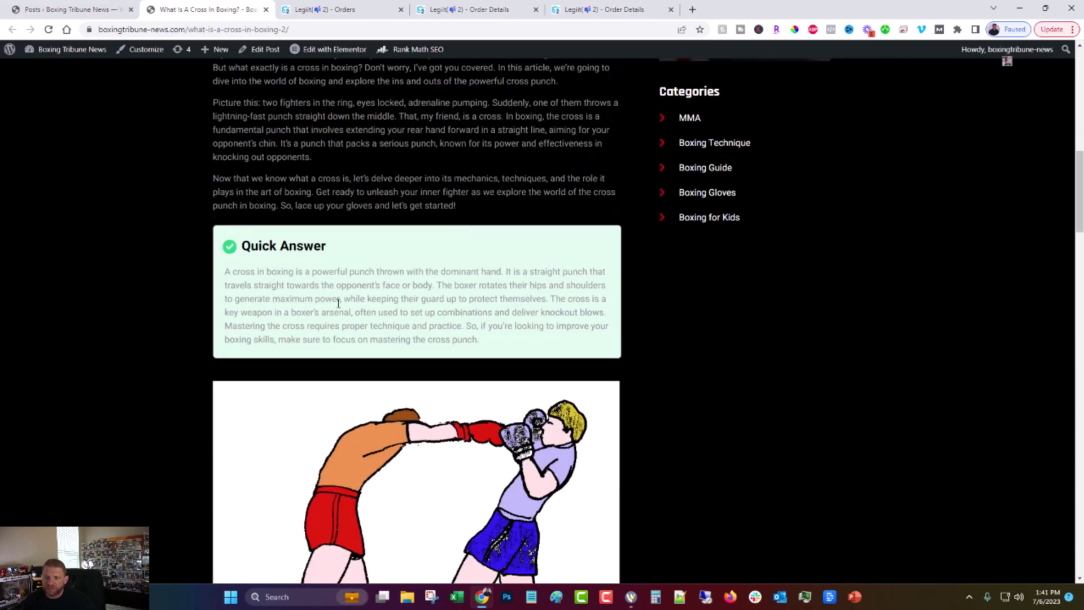
pyautogui.moveTo(288, 271); pyautogui.dragTo(473, 346)
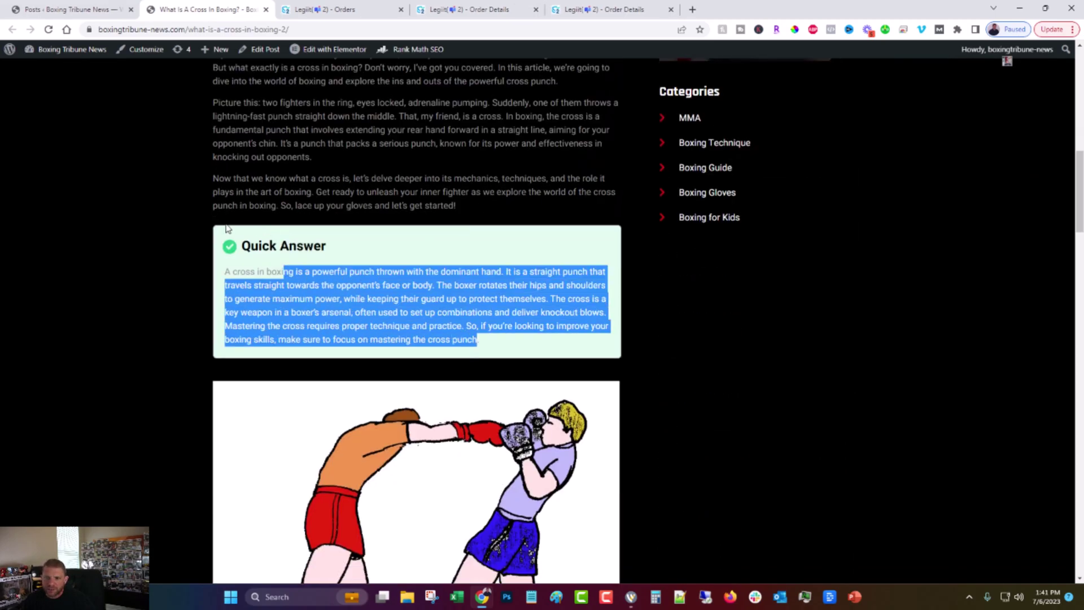
pyautogui.click(202, 225)
# Examine the rest of the cross article, including its frequently asked questions and embedded YouTube video.
pyautogui.scroll(-12, 201, 225)
pyautogui.scroll(-18, 202, 225)
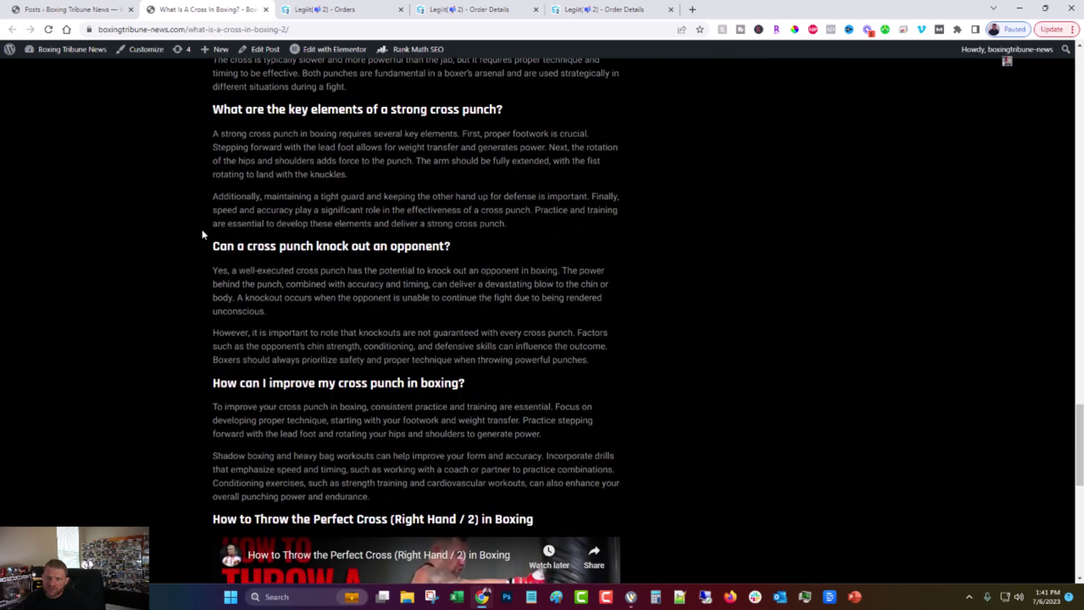
pyautogui.scroll(-10, 202, 231)
pyautogui.scroll(5, 205, 225)
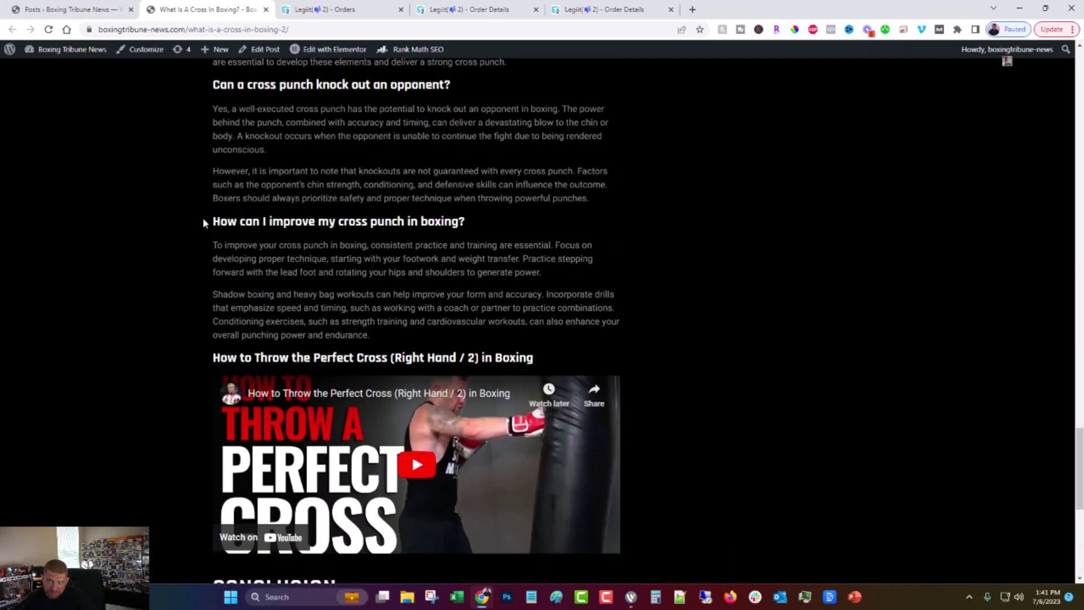
pyautogui.scroll(8, 205, 219)
# From the posts list, view the live "How To Go Pro In Boxing?" article in a new tab, skim it, and return to the list.
pyautogui.hotkey('ctrl', 'shift', 'Tab')
pyautogui.scroll(-6, 237, 379)
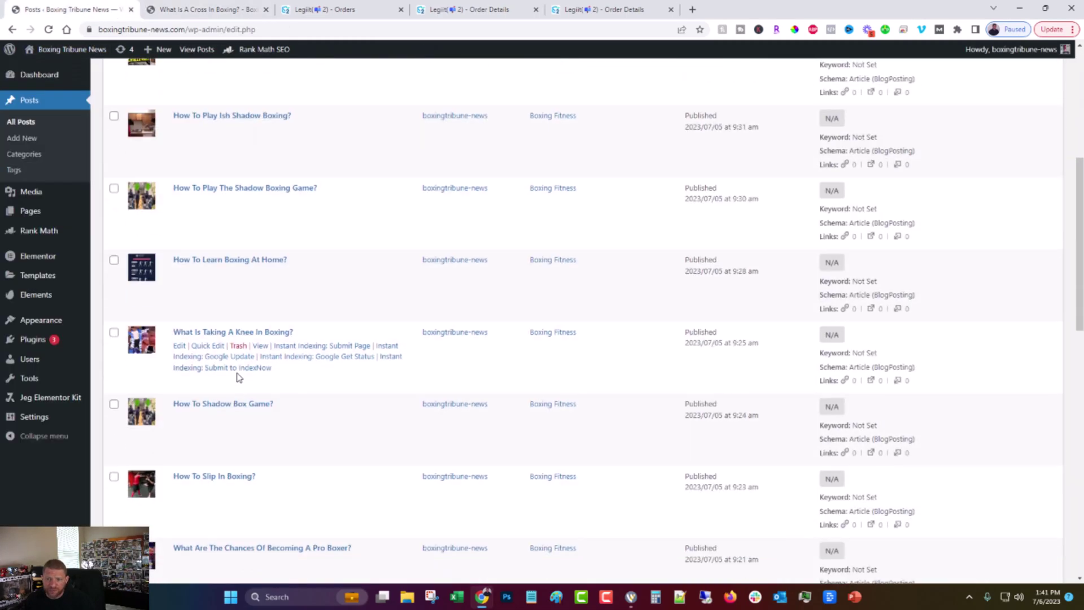
pyautogui.scroll(-12, 243, 395)
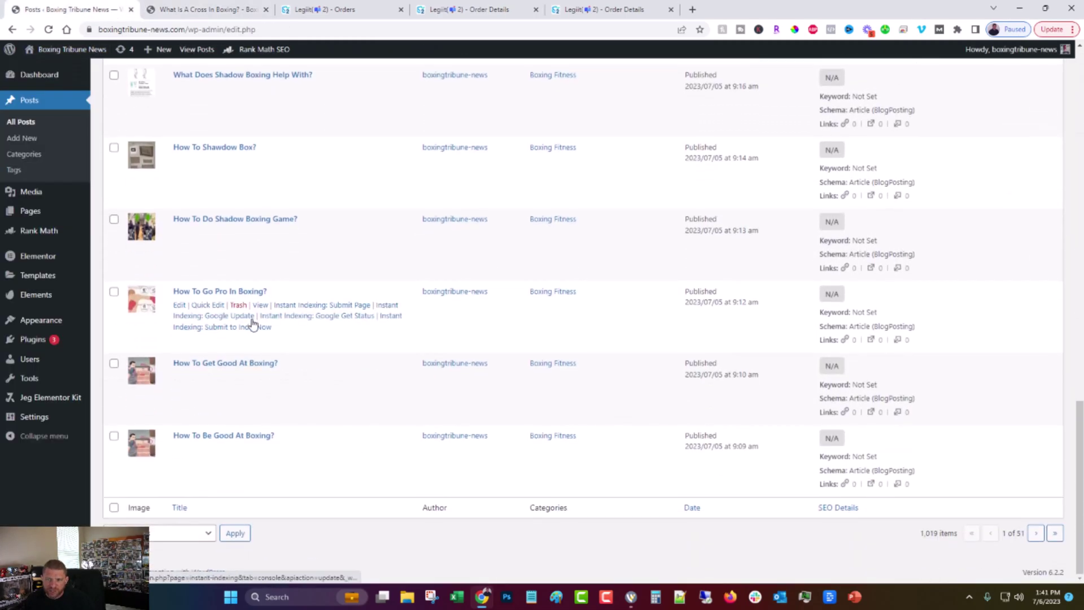
pyautogui.middleClick(260, 305)
pyautogui.hotkey('ctrl', 'Tab')
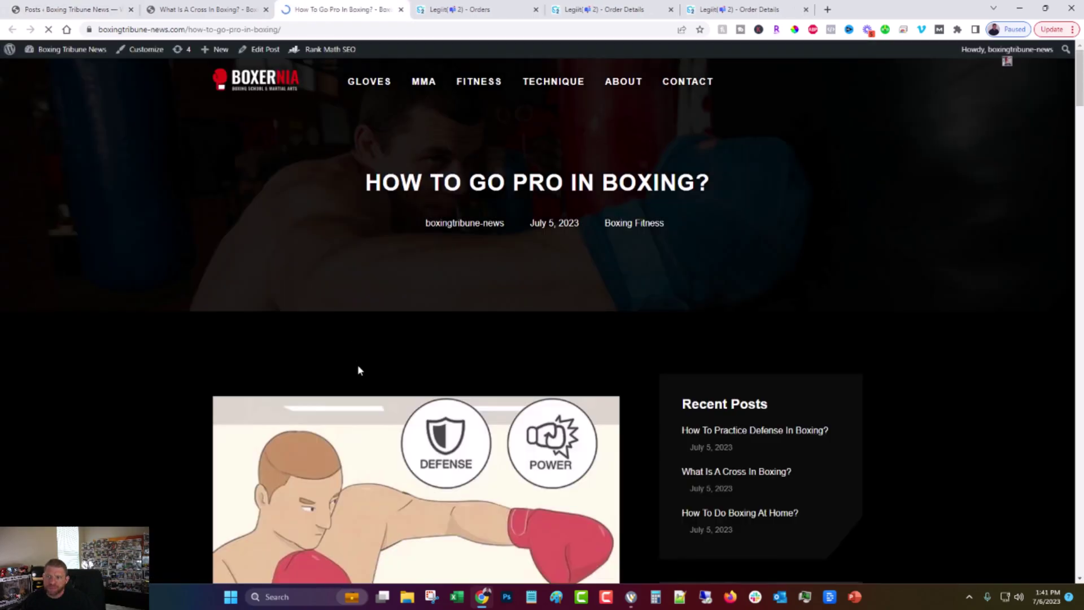
pyautogui.scroll(-20, 356, 365)
pyautogui.scroll(-20, 357, 368)
pyautogui.scroll(-3, 412, 86)
pyautogui.click(68, 9)
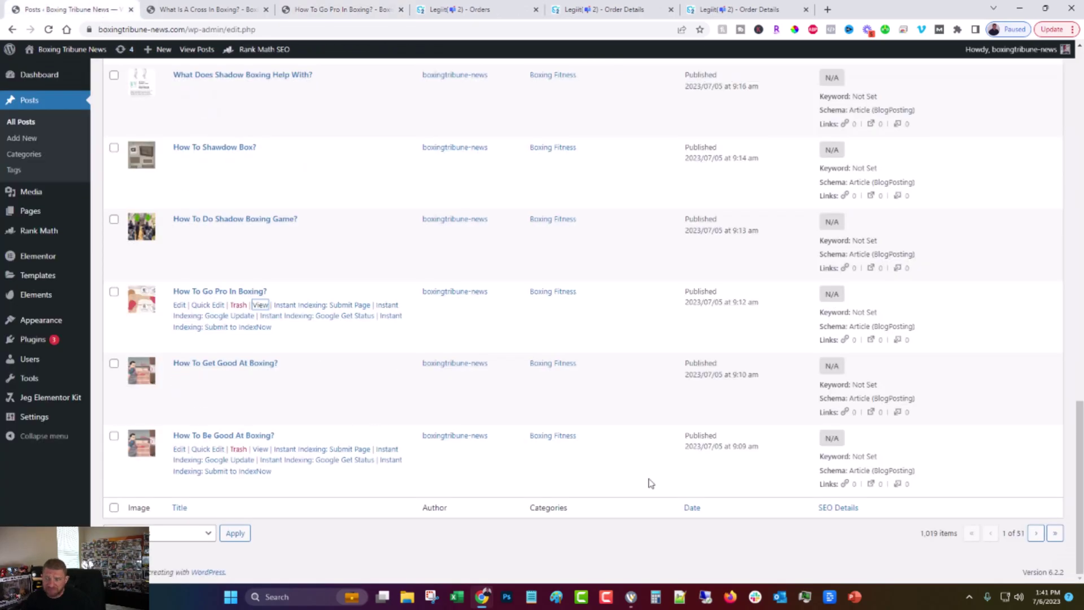
# From the second page of posts, view the live "How To Get Rid Or Sore Muscles?" article and review it through to its conclusion.
pyautogui.click(1036, 534)
pyautogui.scroll(-6, 436, 347)
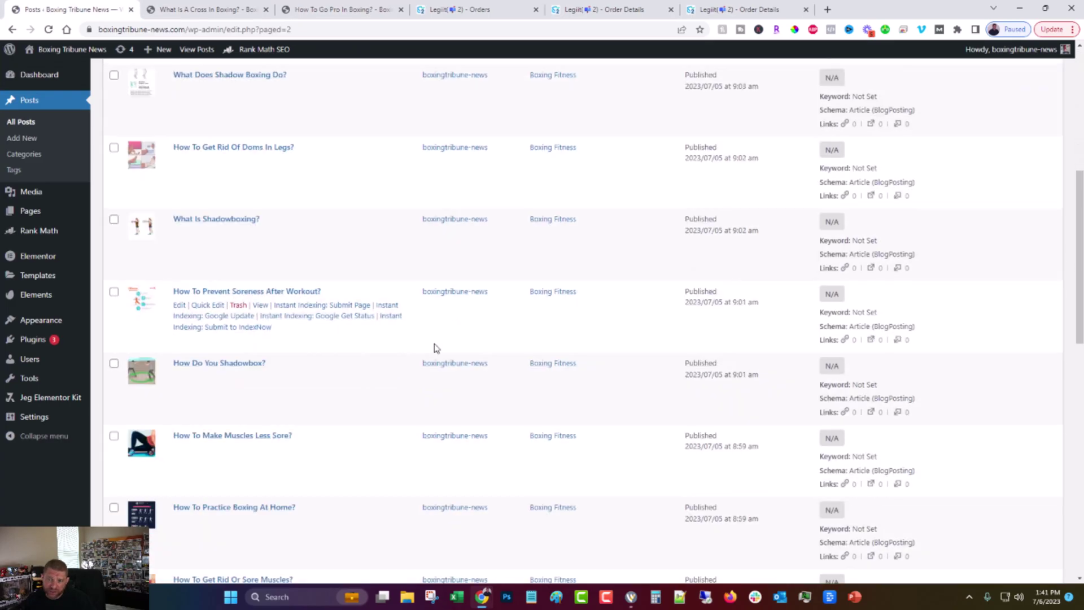
pyautogui.scroll(-6, 435, 348)
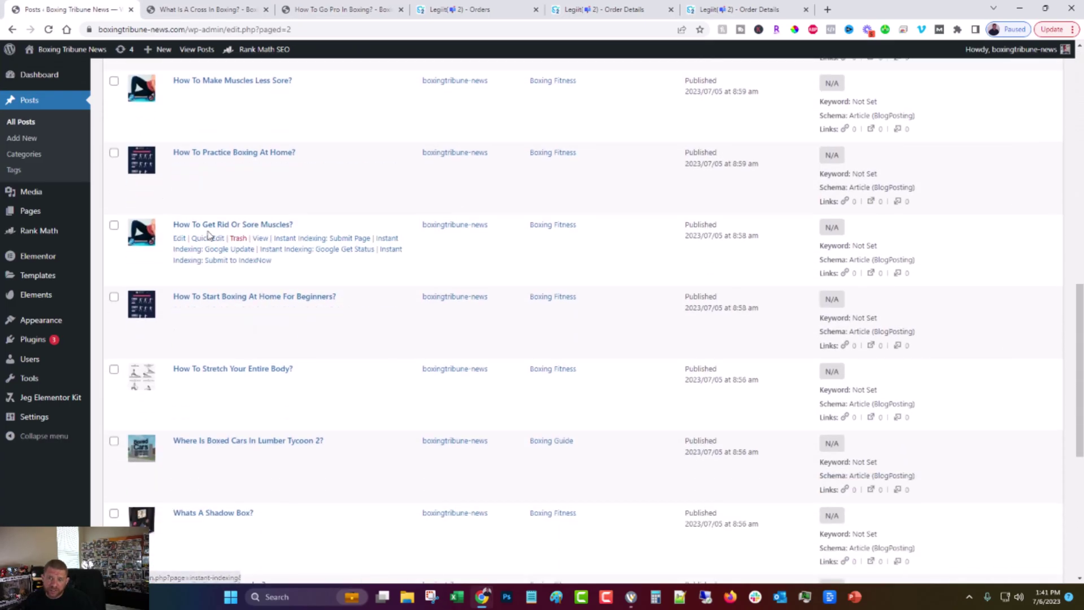
pyautogui.click(261, 238)
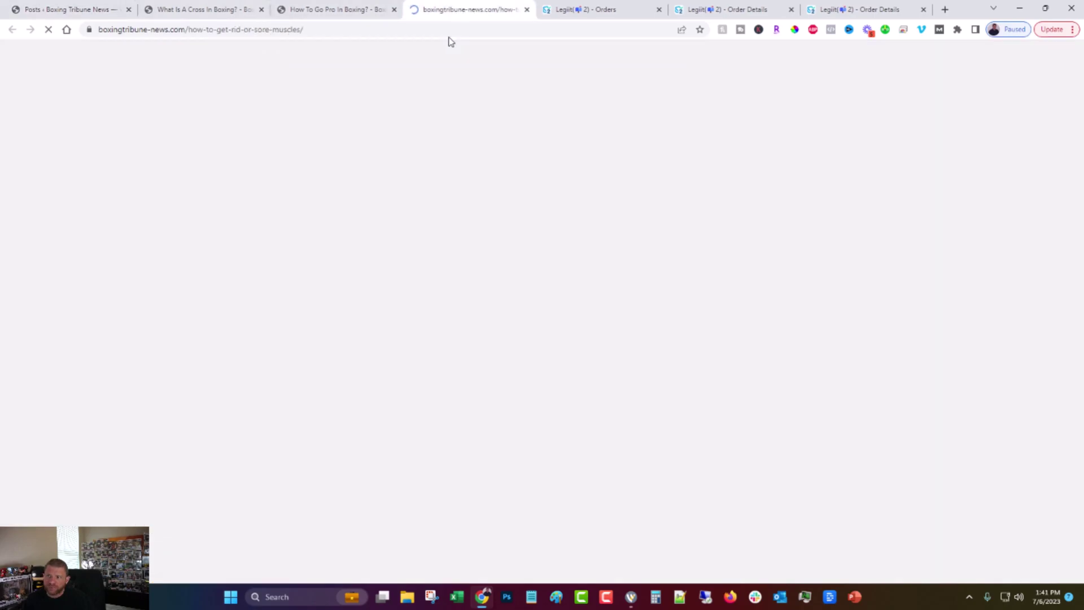
pyautogui.scroll(-6, 298, 261)
pyautogui.scroll(-5, 298, 261)
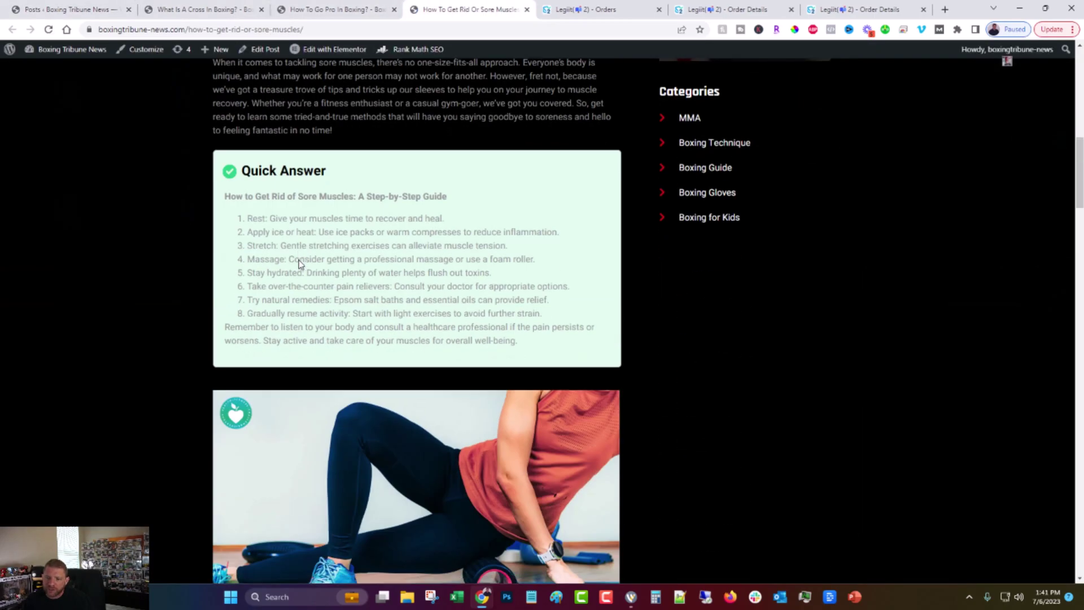
pyautogui.scroll(-20, 298, 261)
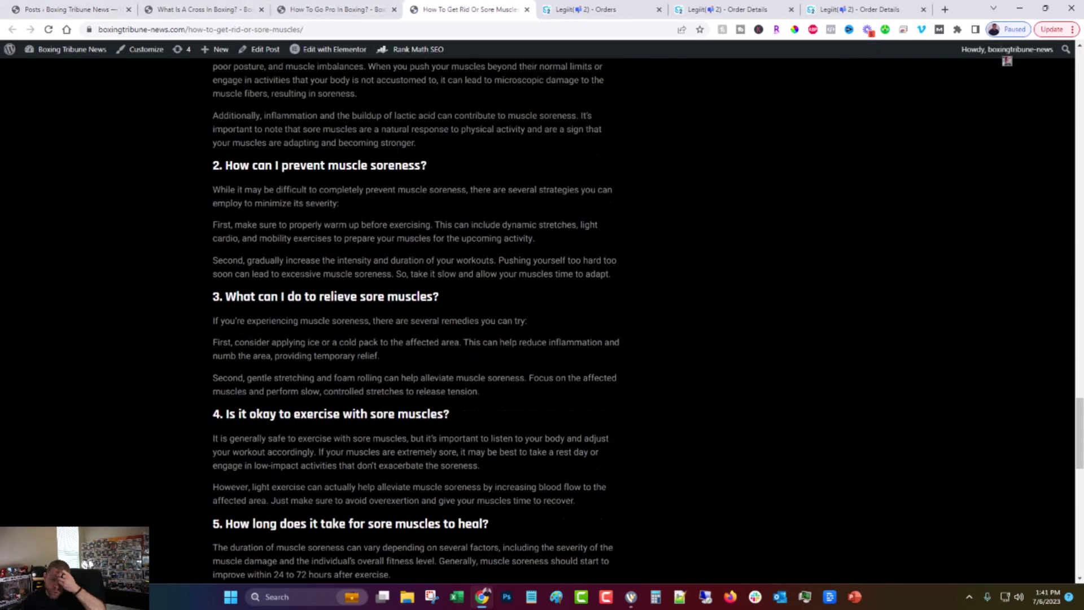
pyautogui.scroll(-15, 297, 293)
pyautogui.scroll(-4, 296, 307)
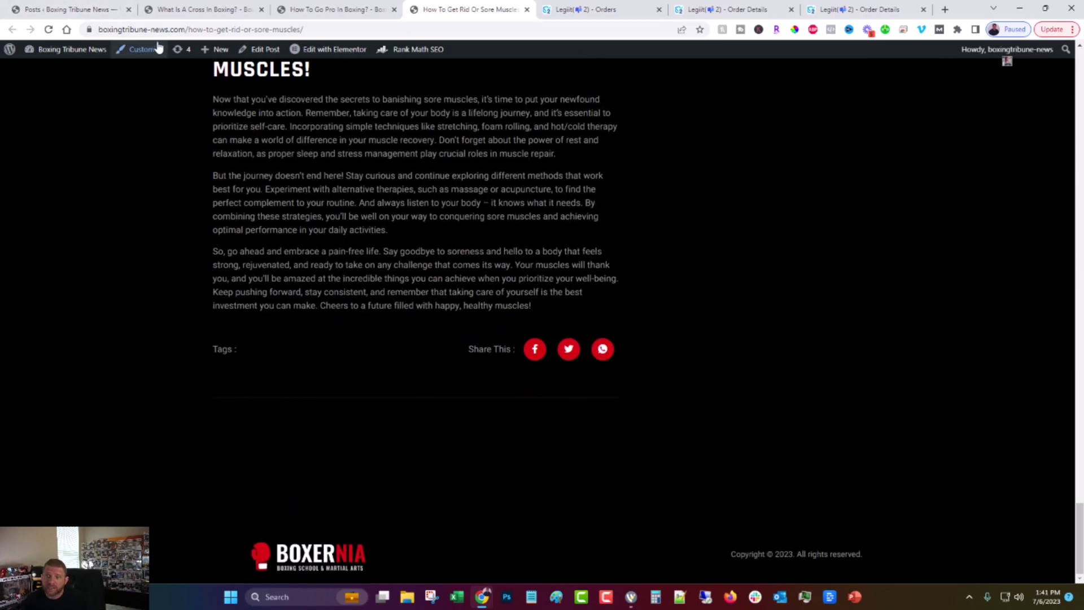
# Search Google for site:boxingtribune-news.com and look through the site's indexed pages.
pyautogui.click(99, 5)
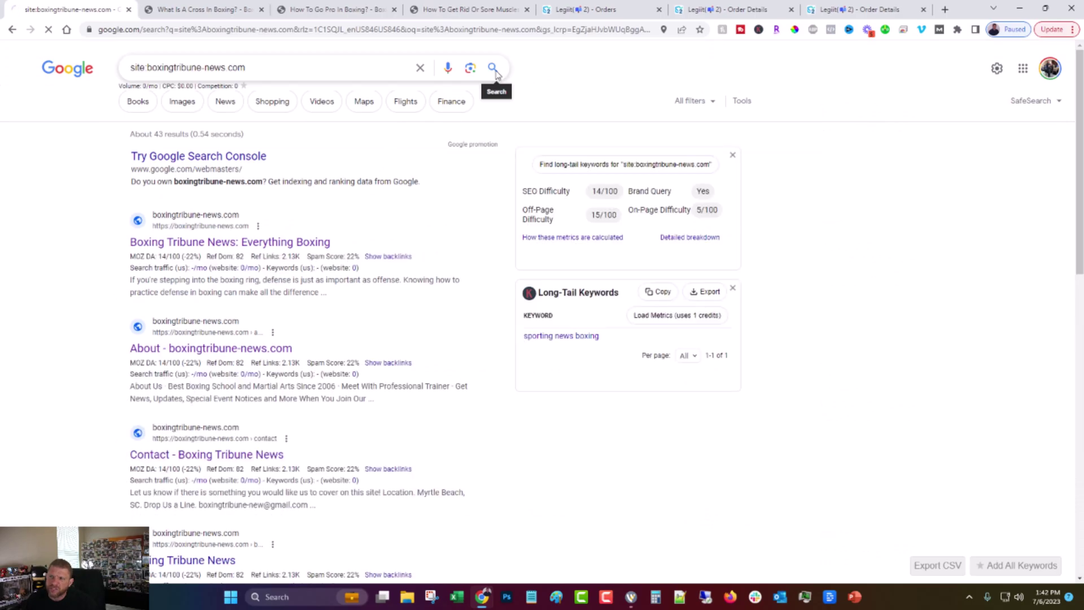
pyautogui.click(493, 69)
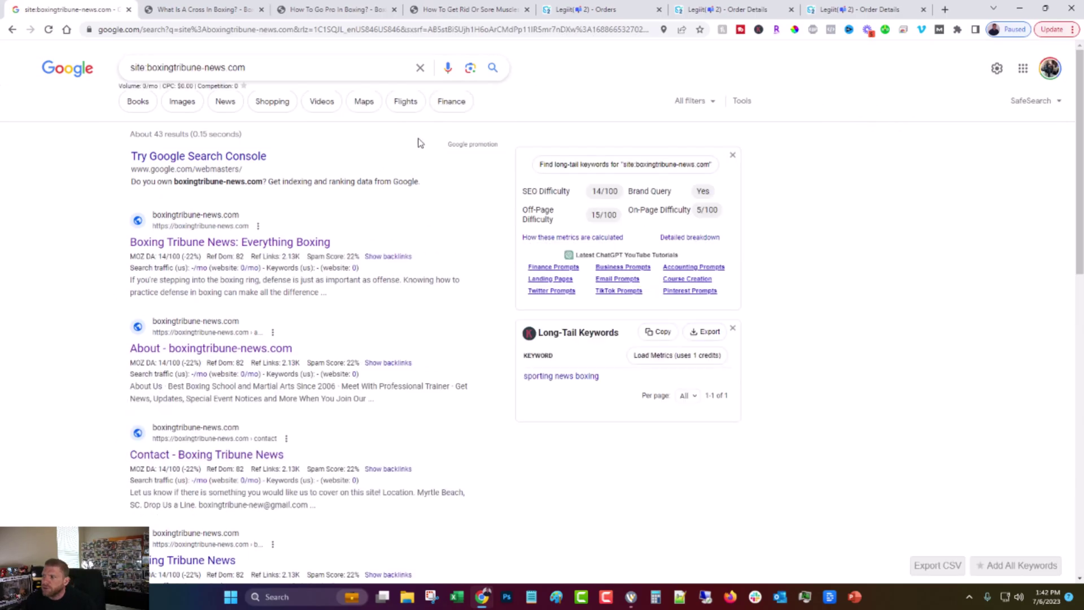
pyautogui.scroll(-15, 96, 276)
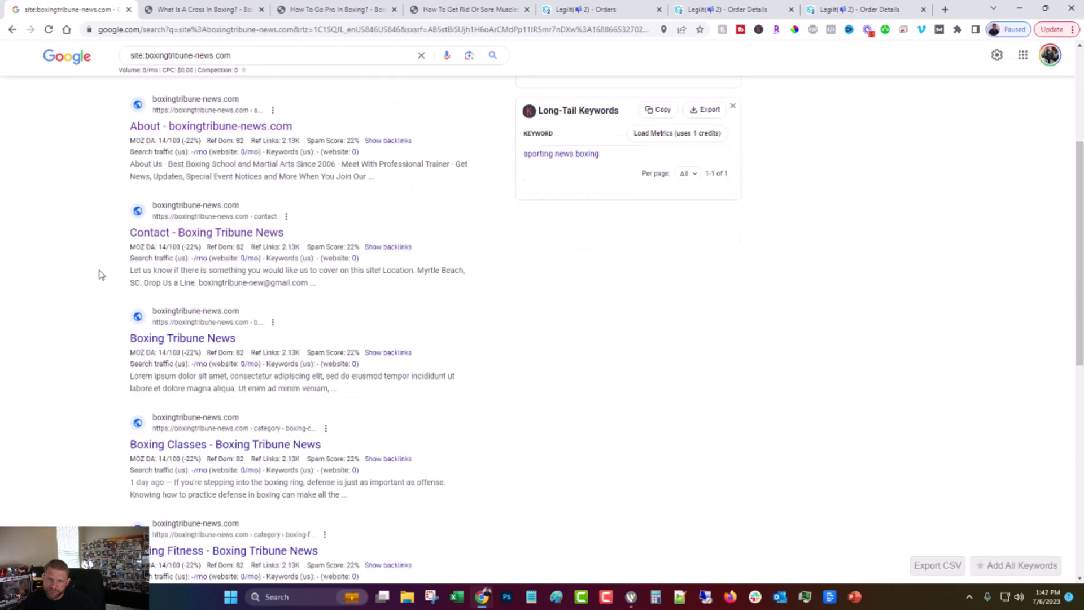
pyautogui.scroll(-15, 96, 276)
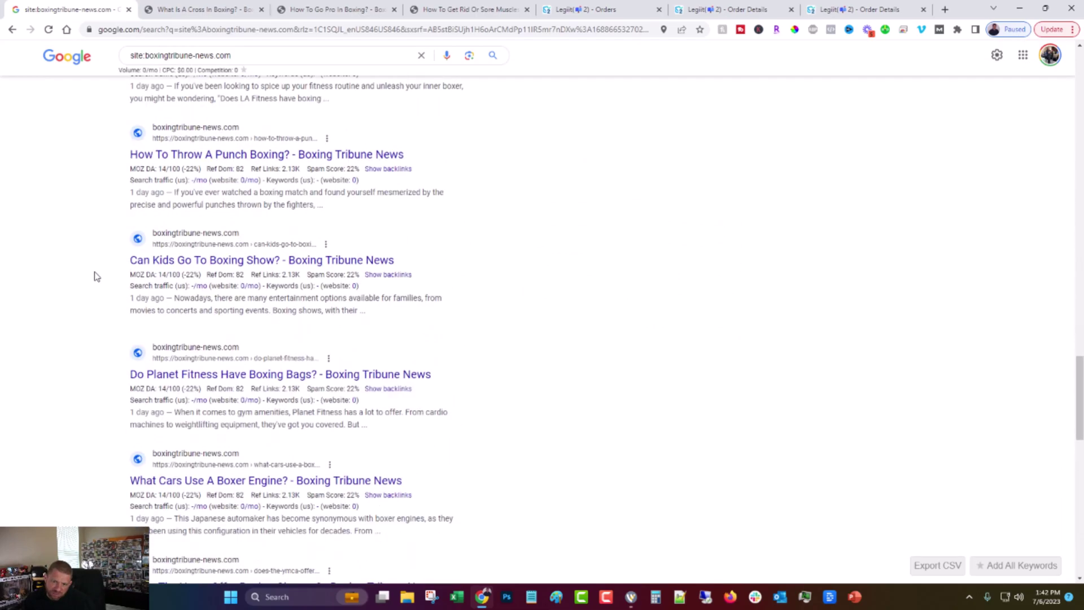
pyautogui.scroll(-8, 95, 274)
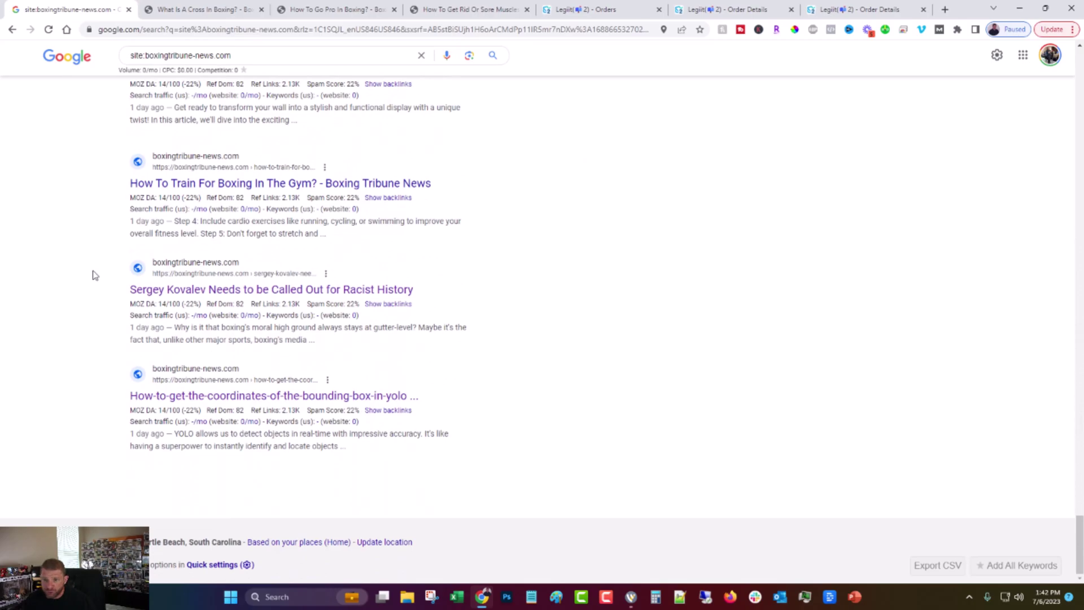
pyautogui.scroll(-15, 94, 275)
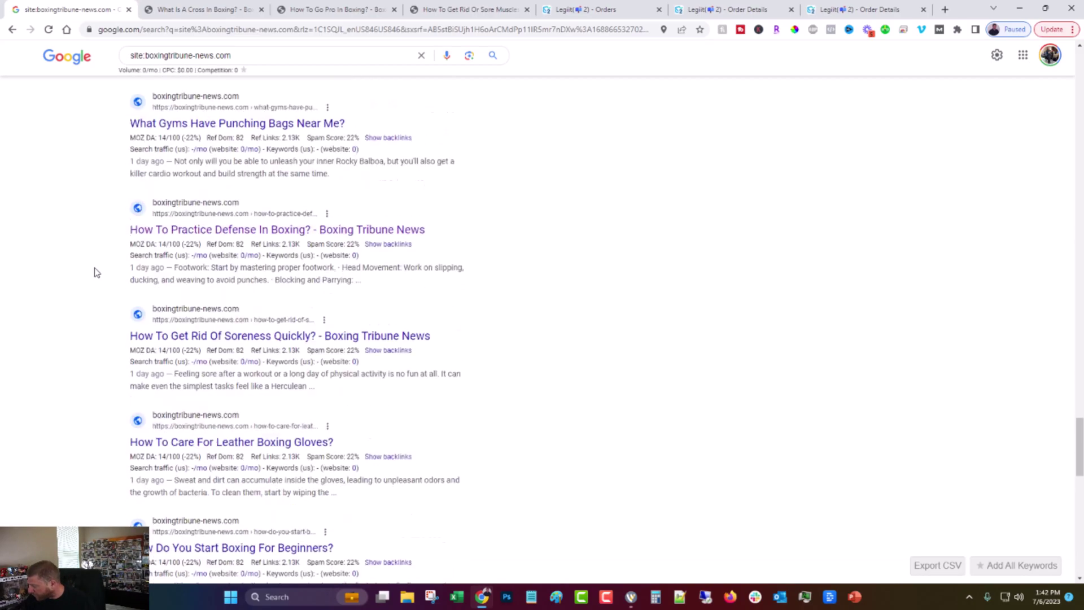
pyautogui.scroll(20, 88, 278)
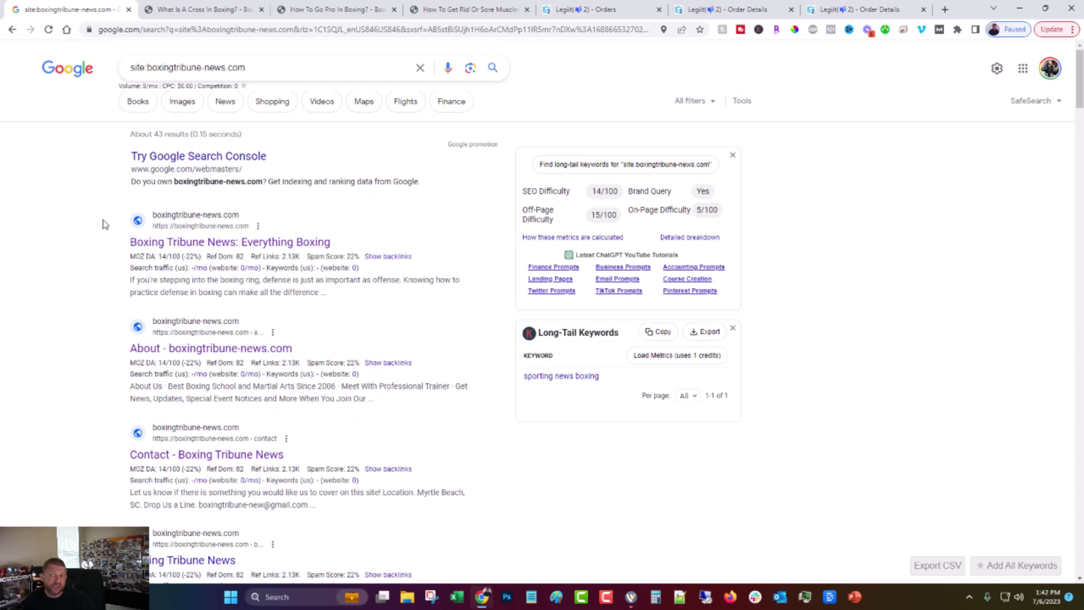
# Open the completed Legiit order for the Premium IFTTT Network For Any Rss Feed Or Youtube Channel and show all its attachments.
pyautogui.click(218, 7)
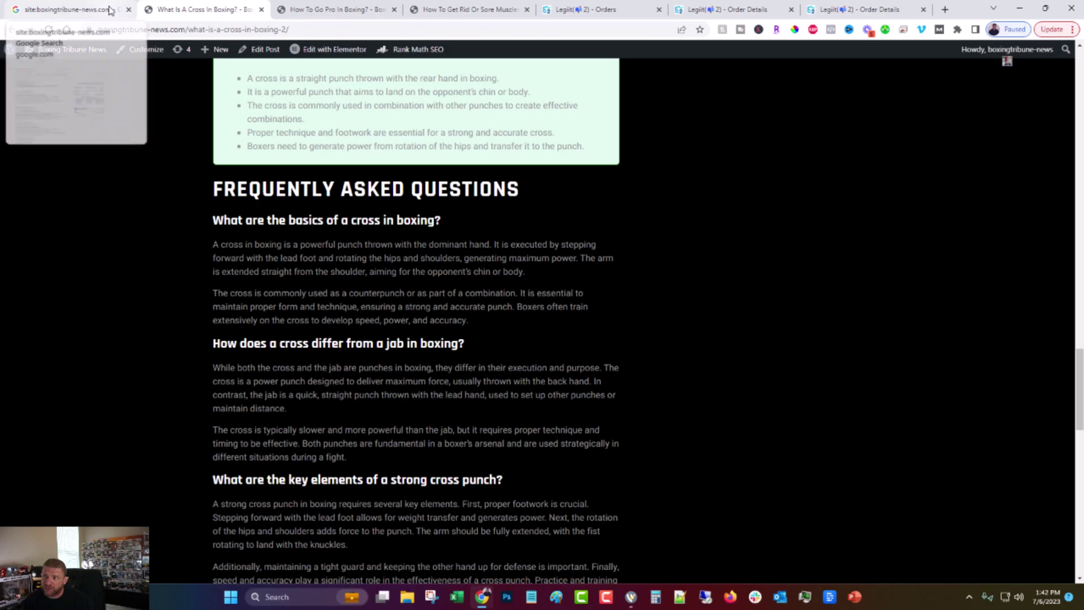
pyautogui.click(762, 6)
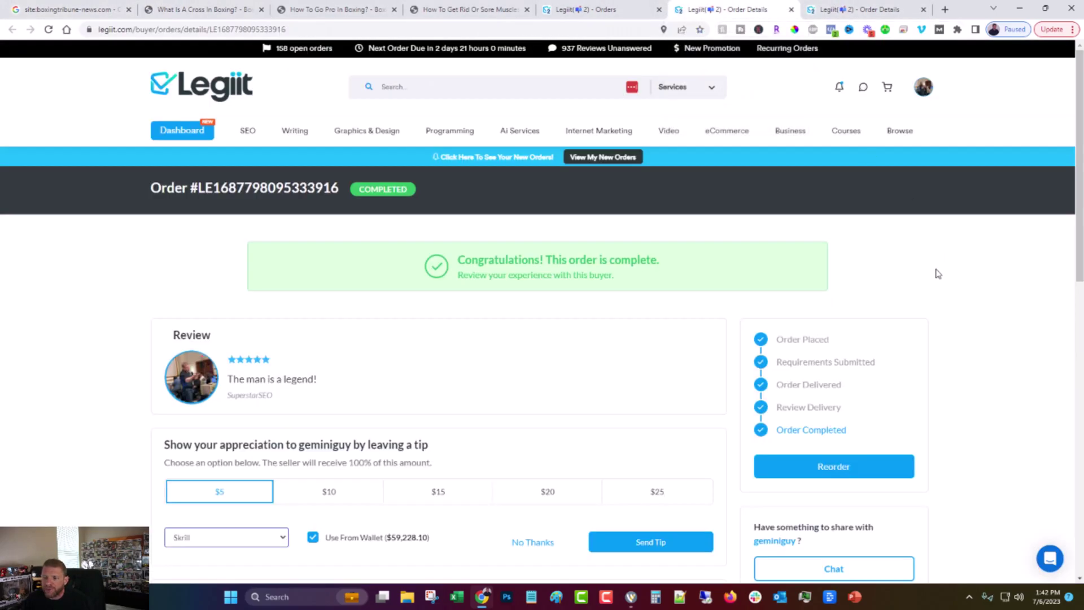
pyautogui.scroll(-2, 937, 273)
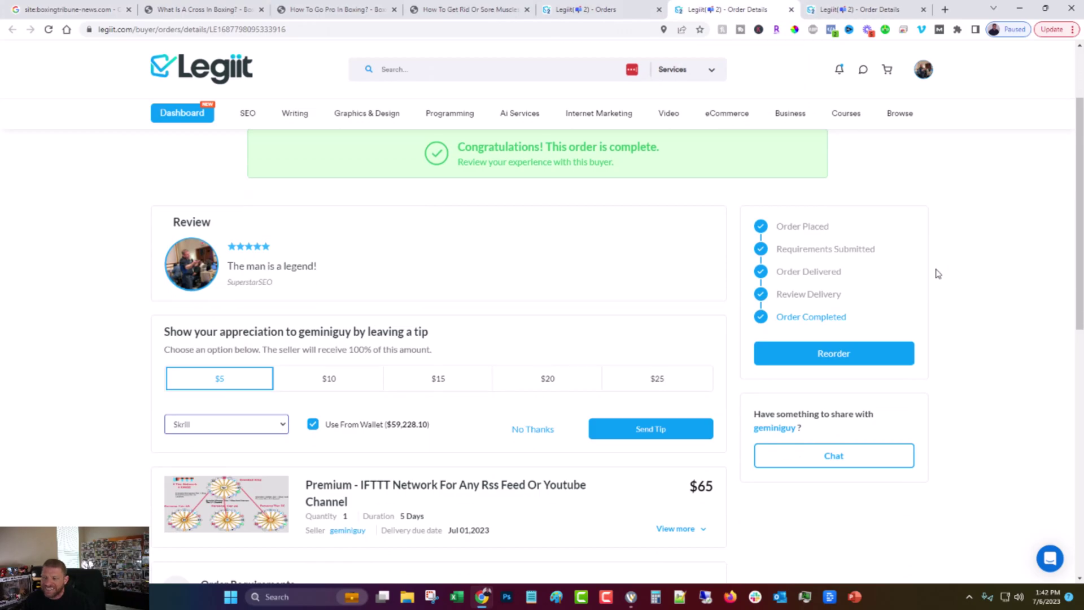
pyautogui.scroll(-10, 937, 273)
pyautogui.scroll(3, 937, 273)
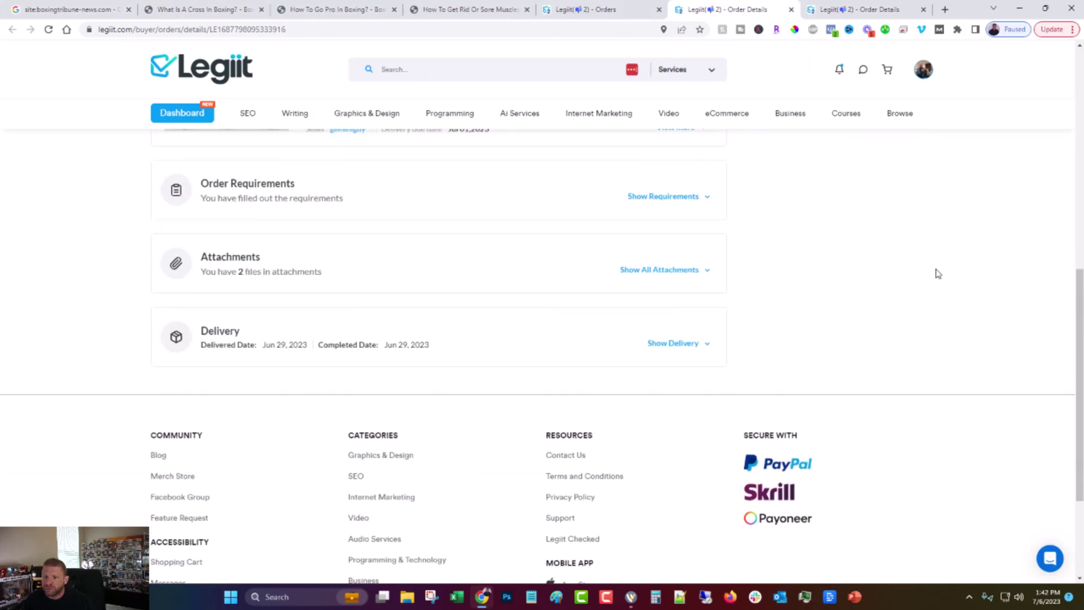
pyautogui.click(643, 275)
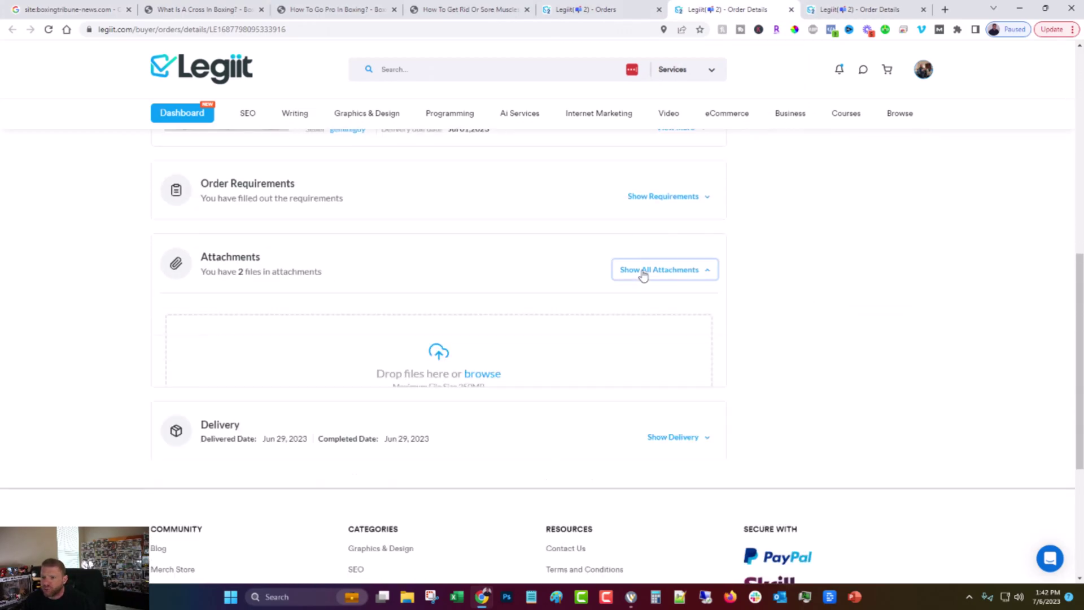
# Switch to the boxingtribunenews_IFTTT_Record workbook in Excel and review its site details, property URLs and IFTTT recipes.
pyautogui.hotkey('alt', 'Tab')
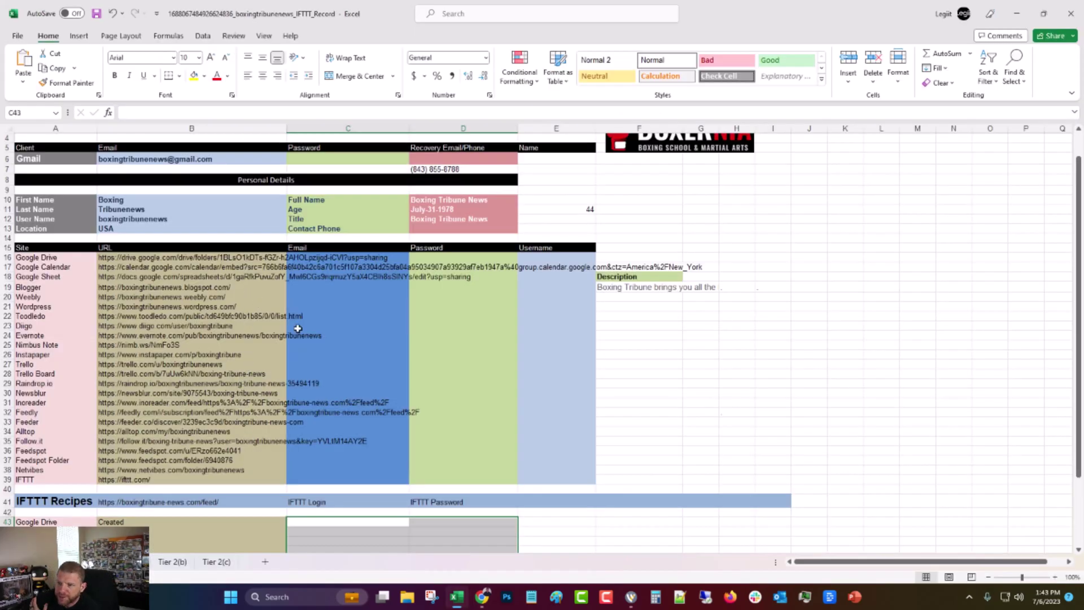
pyautogui.scroll(-5, 454, 370)
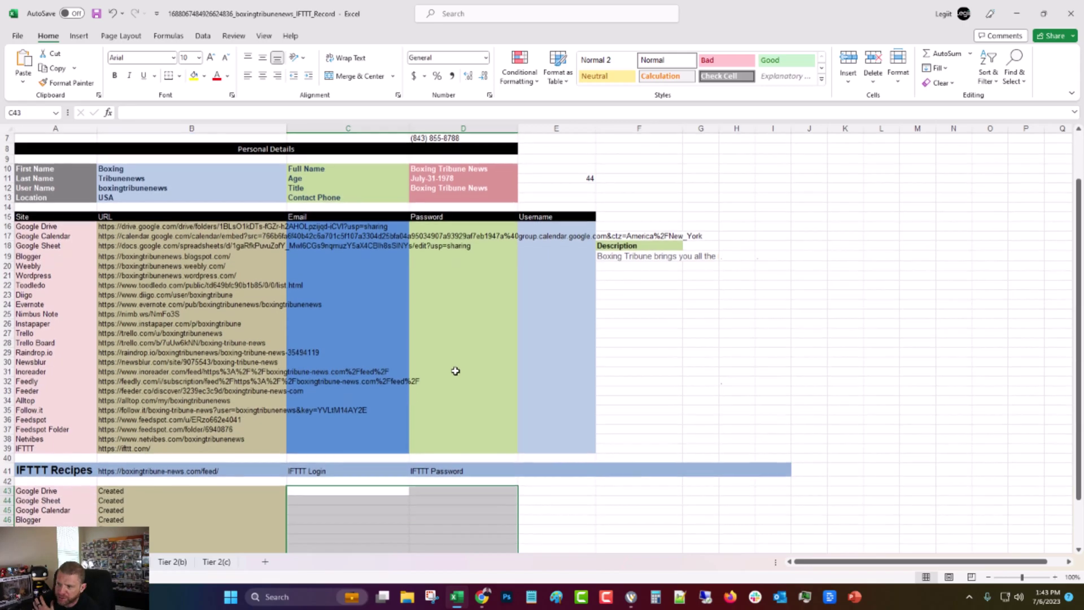
pyautogui.scroll(6, 450, 368)
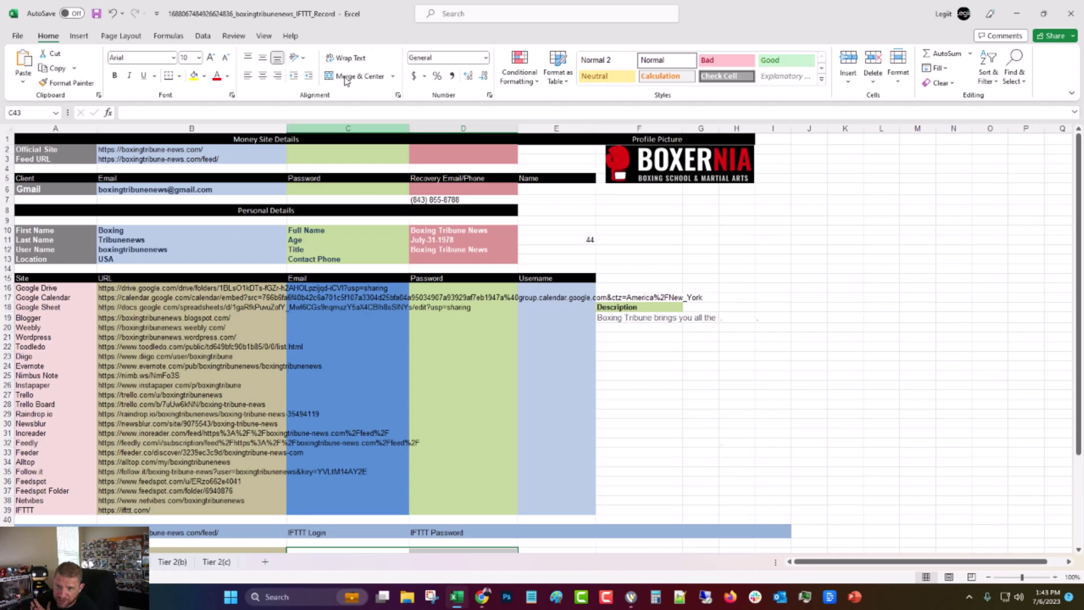
# Switch to Chrome and look over the key takeaways and FAQ of the "What Is A Cross In Boxing?" article.
pyautogui.hotkey('alt', 'Tab')
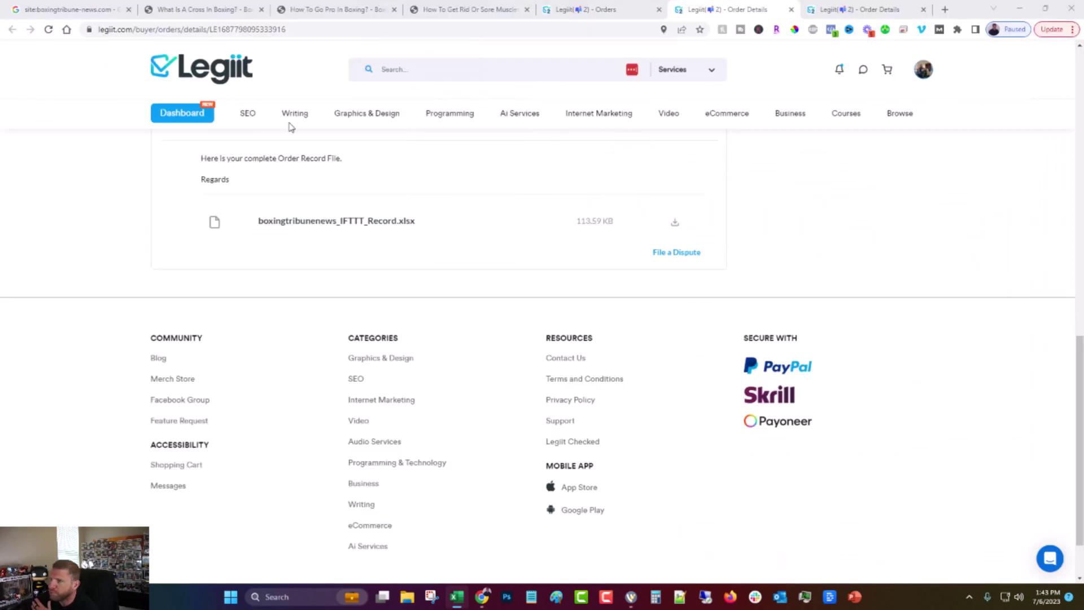
pyautogui.click(187, 9)
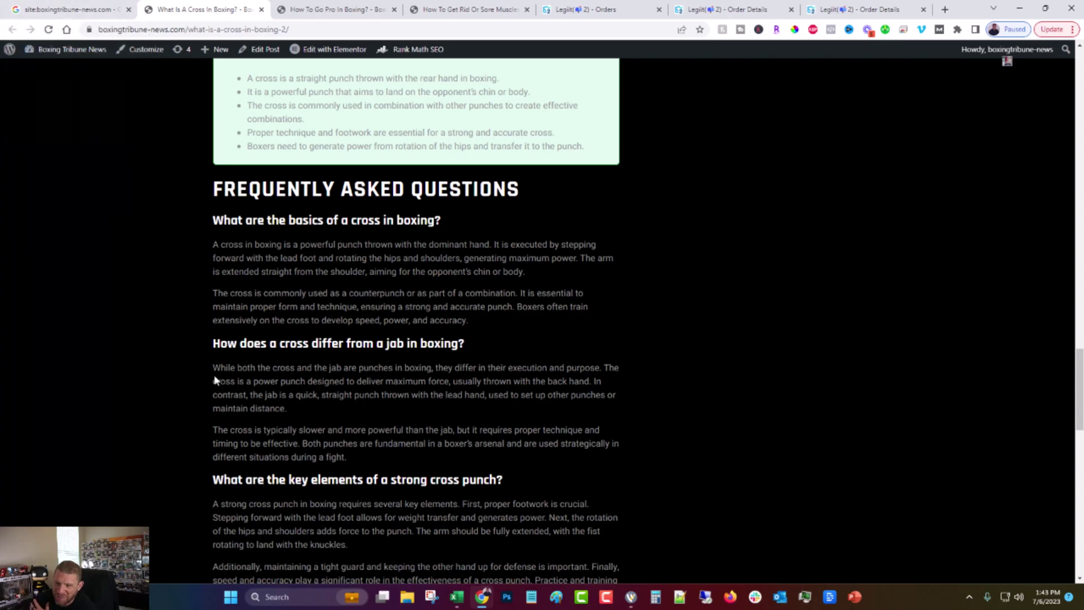
pyautogui.scroll(5, 232, 379)
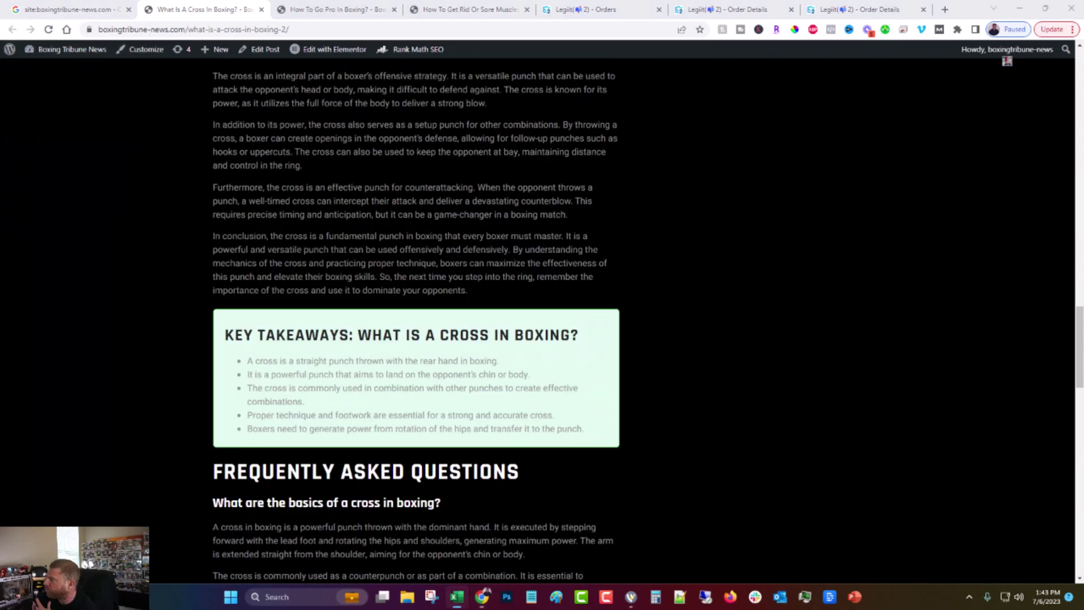
# Copy the Blogger URL from the IFTTT record workbook in Excel and load boxingtribunenews.blogspot.com in a Chrome window.
pyautogui.hotkey('alt', 'Tab')
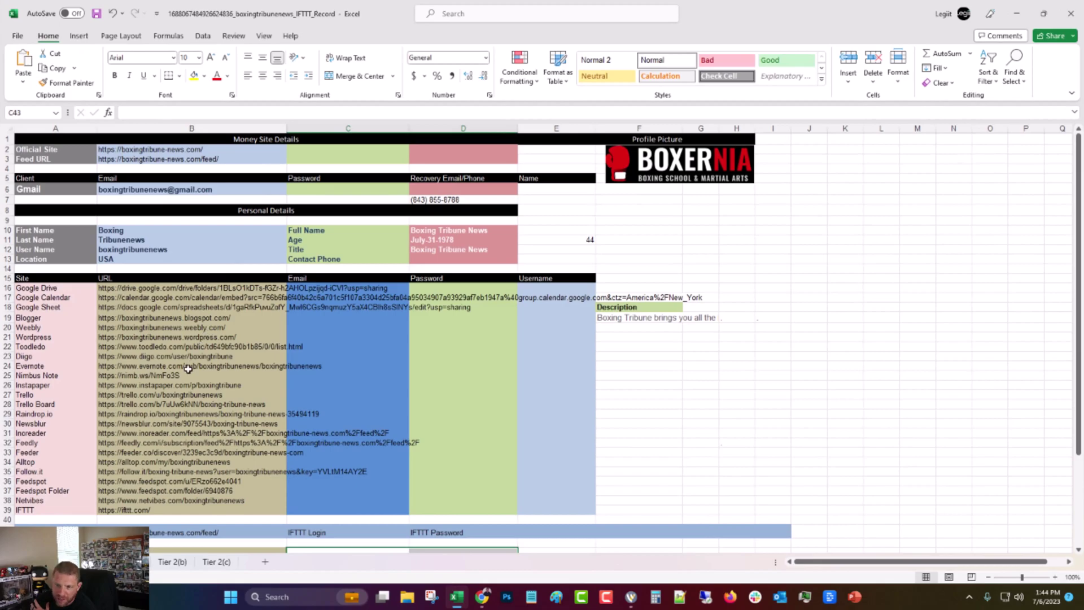
pyautogui.click(137, 317)
pyautogui.rightClick(137, 320)
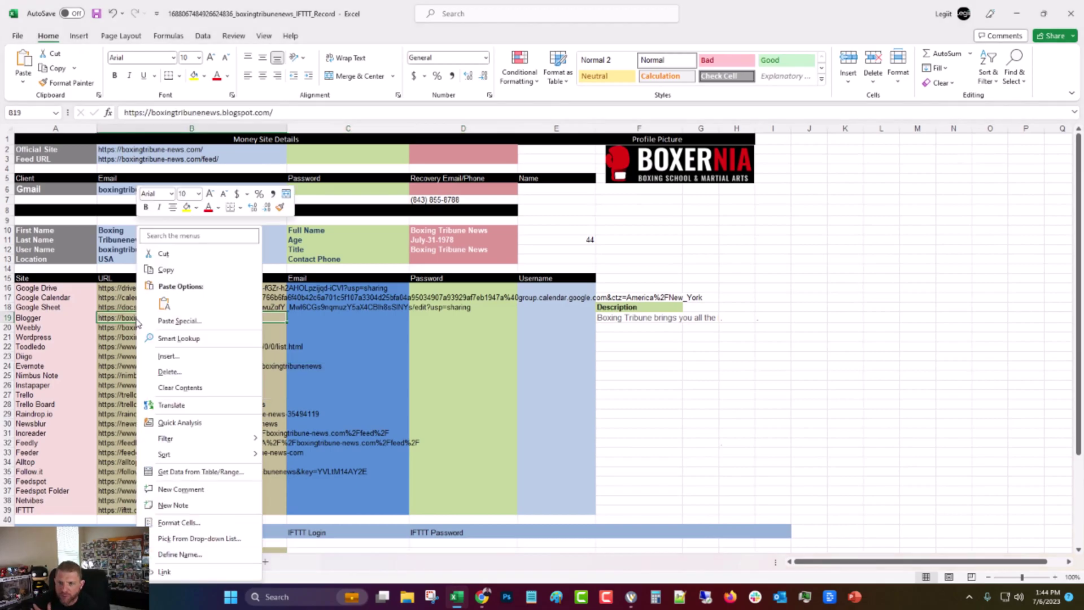
pyautogui.click(165, 270)
pyautogui.hotkey('alt', 'Tab')
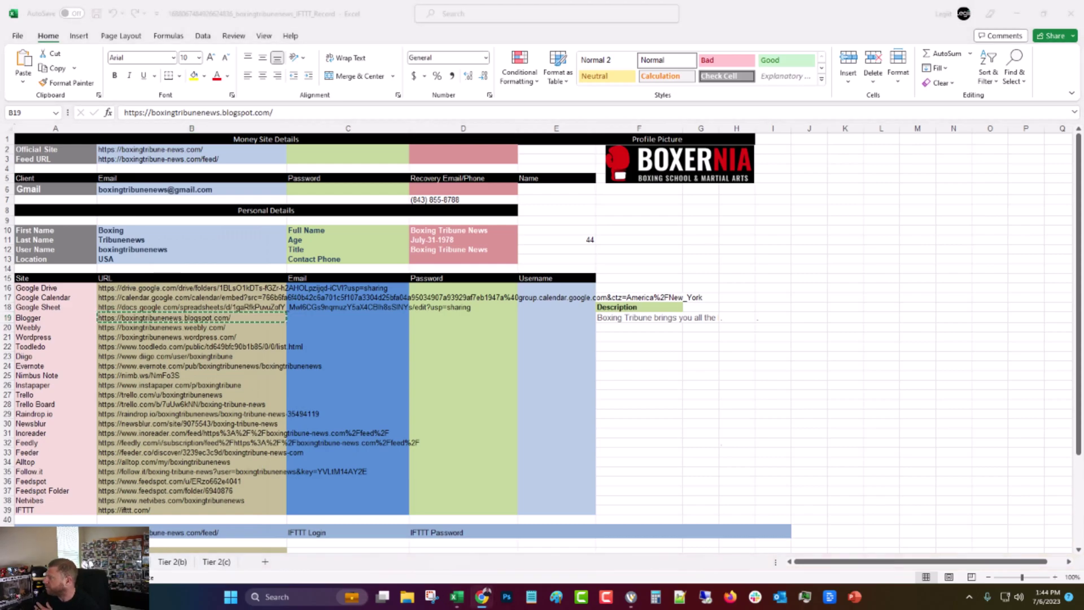
pyautogui.doubleClick(621, 222)
# Review the syndicated posts on the Blogger blog, including the source links back to boxingtribune-news.com.
pyautogui.scroll(-20, 584, 266)
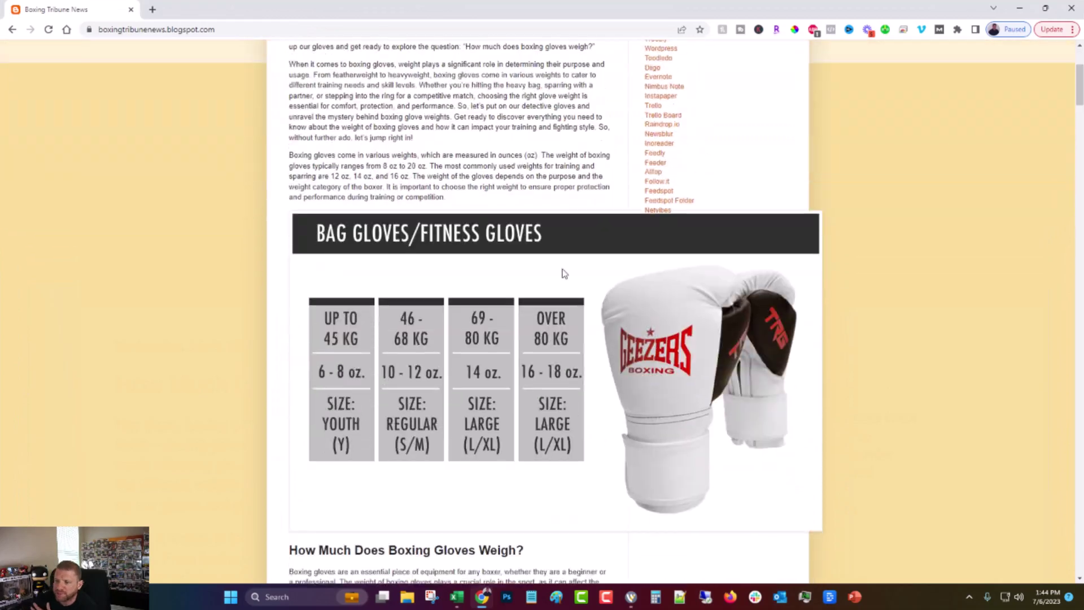
pyautogui.scroll(-20, 556, 269)
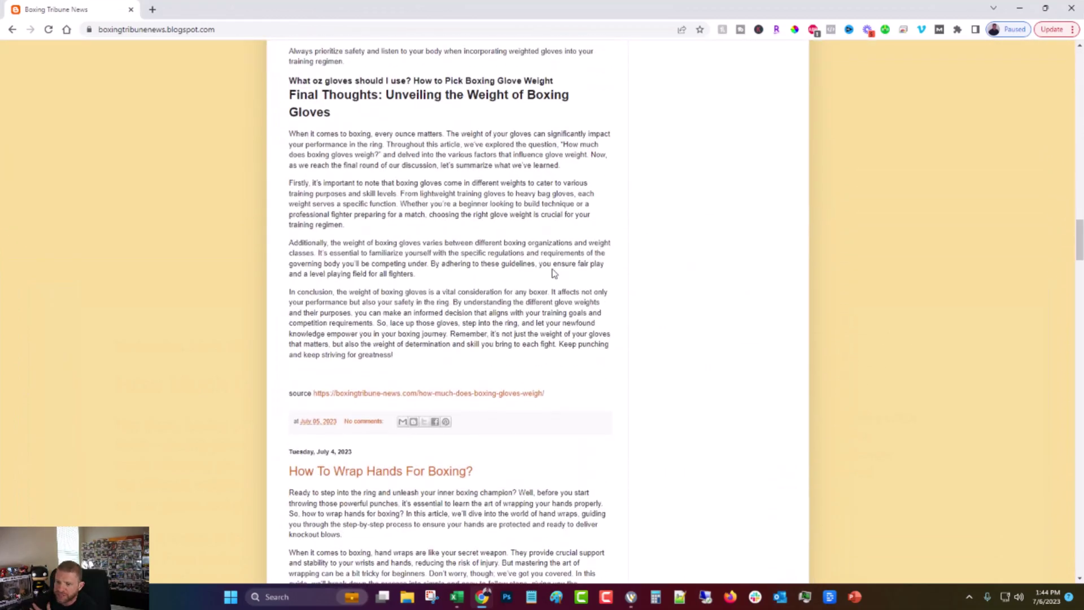
pyautogui.scroll(-20, 542, 274)
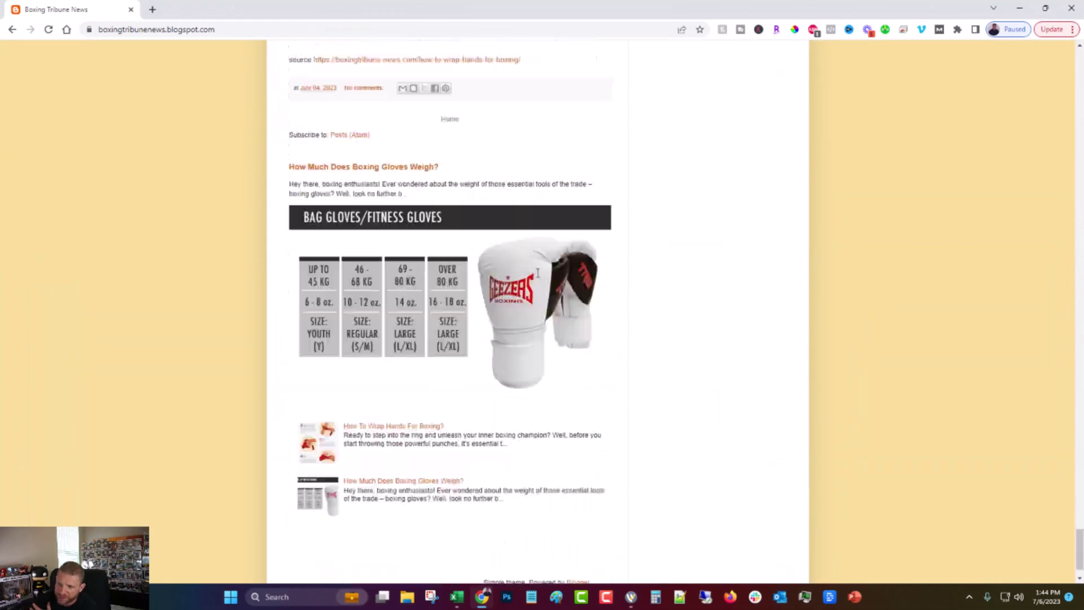
pyautogui.scroll(10, 368, 491)
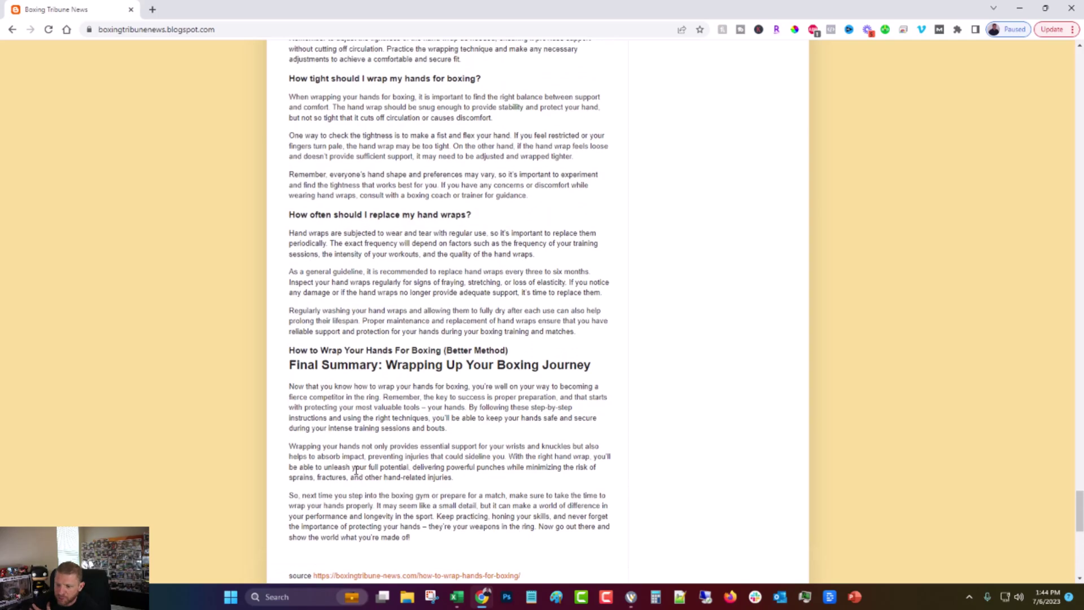
pyautogui.scroll(-5, 355, 470)
pyautogui.scroll(20, 364, 296)
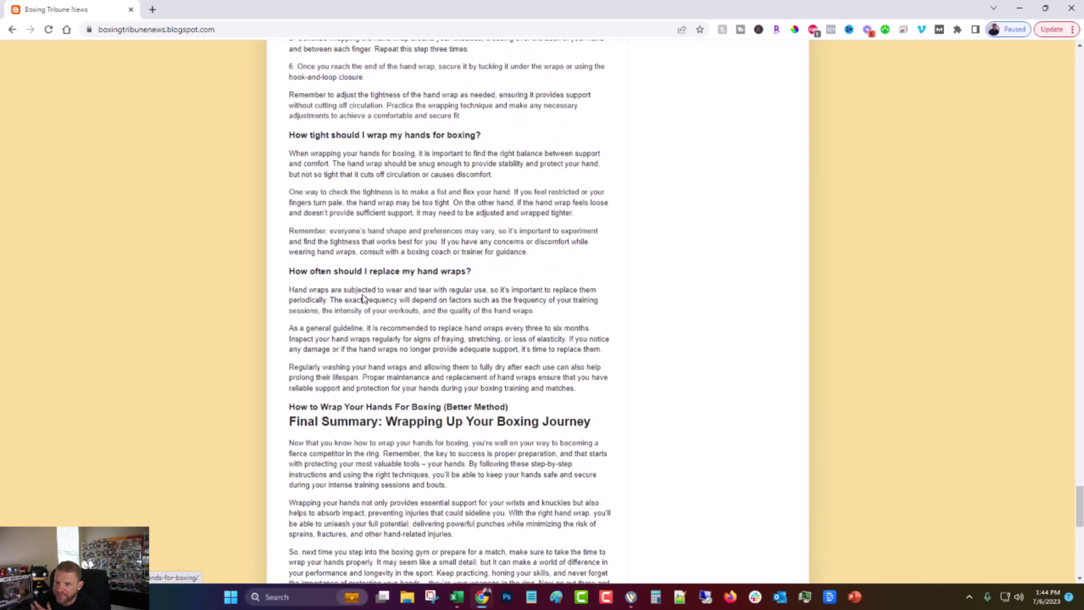
pyautogui.scroll(20, 377, 236)
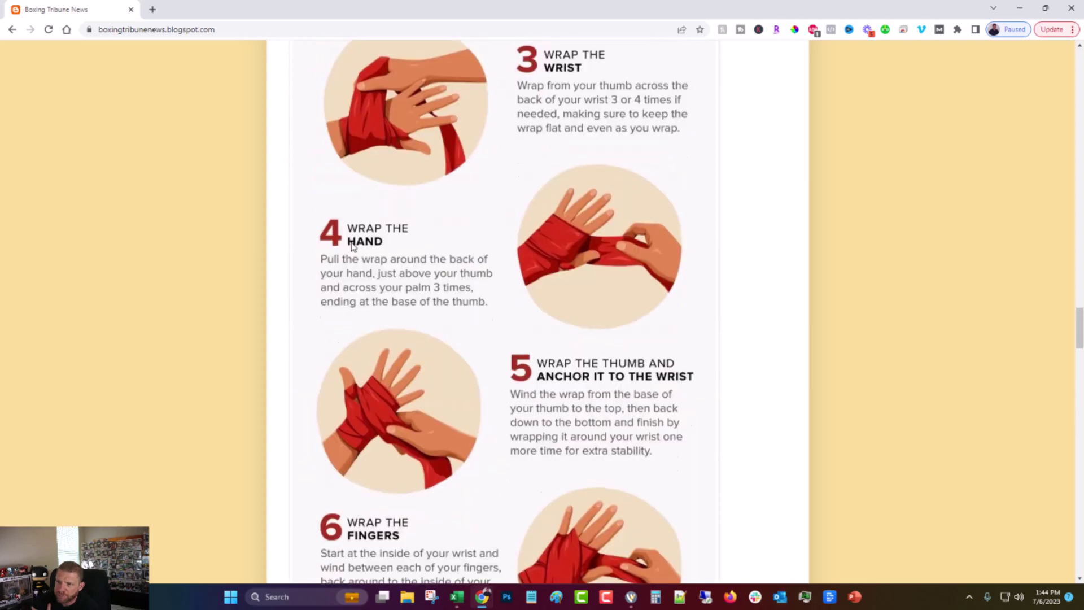
# Load the workbook's Instapaper URL in Chrome, follow its "Blog - Boxing Tribune News" entry and look through the linked site's posts.
pyautogui.click(1018, 8)
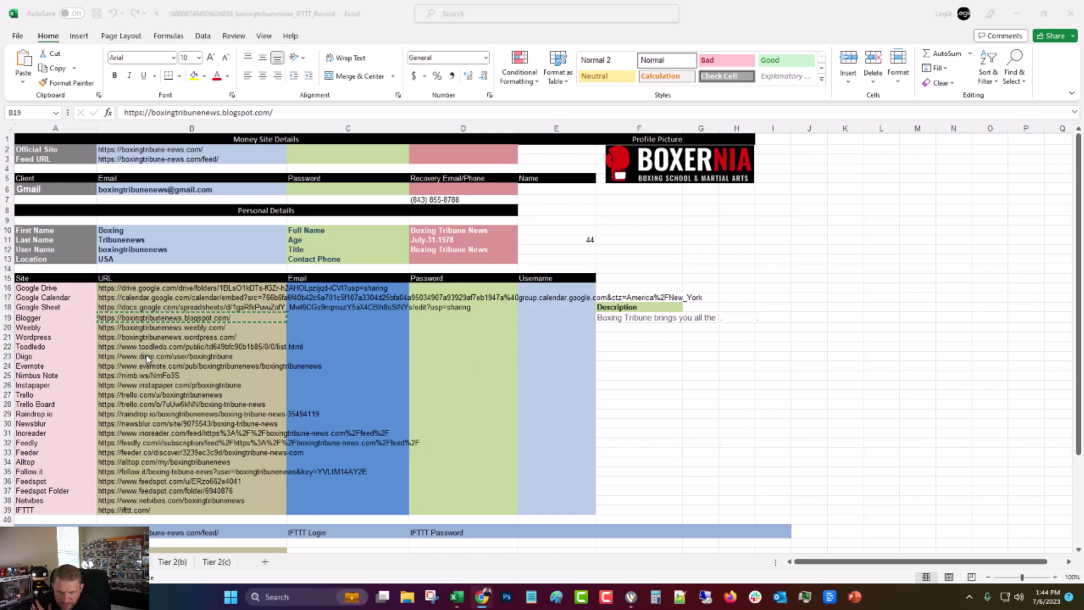
pyautogui.rightClick(119, 385)
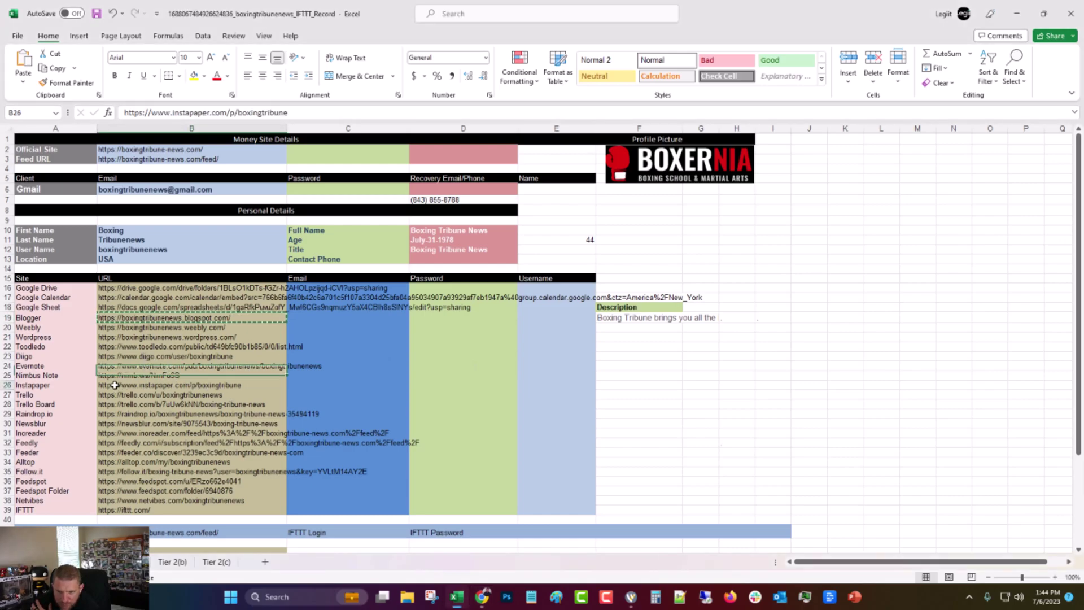
pyautogui.click(169, 81)
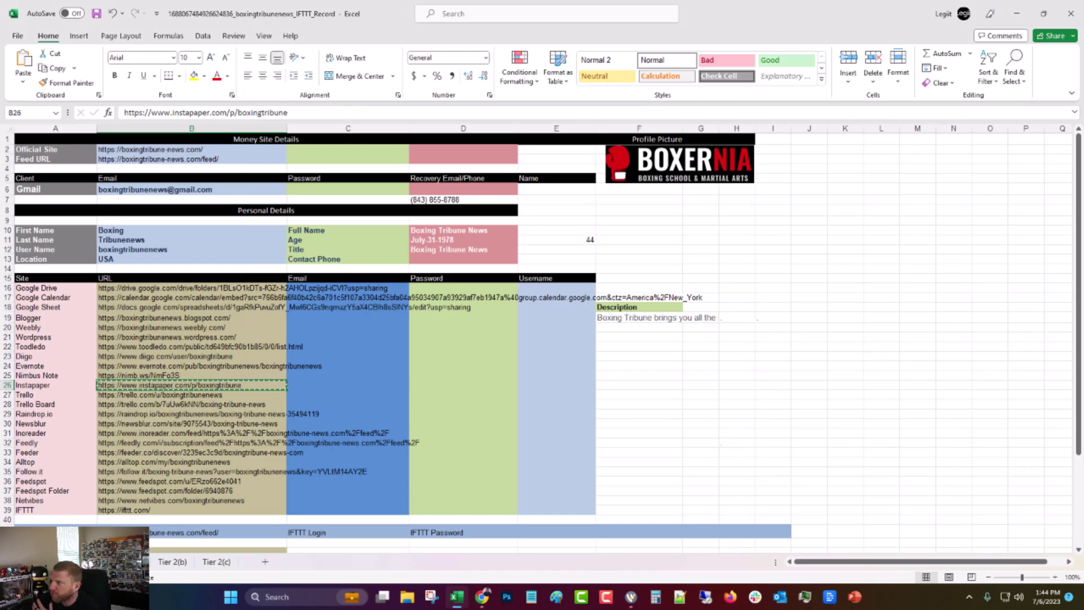
pyautogui.hotkey('alt', 'Tab')
pyautogui.click(232, 32)
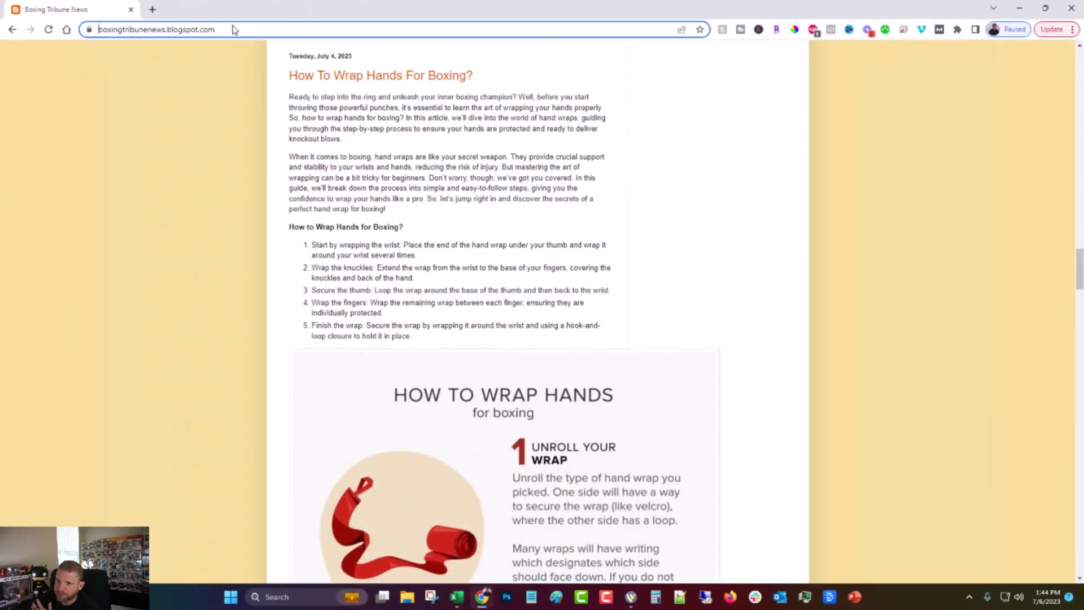
pyautogui.rightClick(230, 35)
pyautogui.click(300, 114)
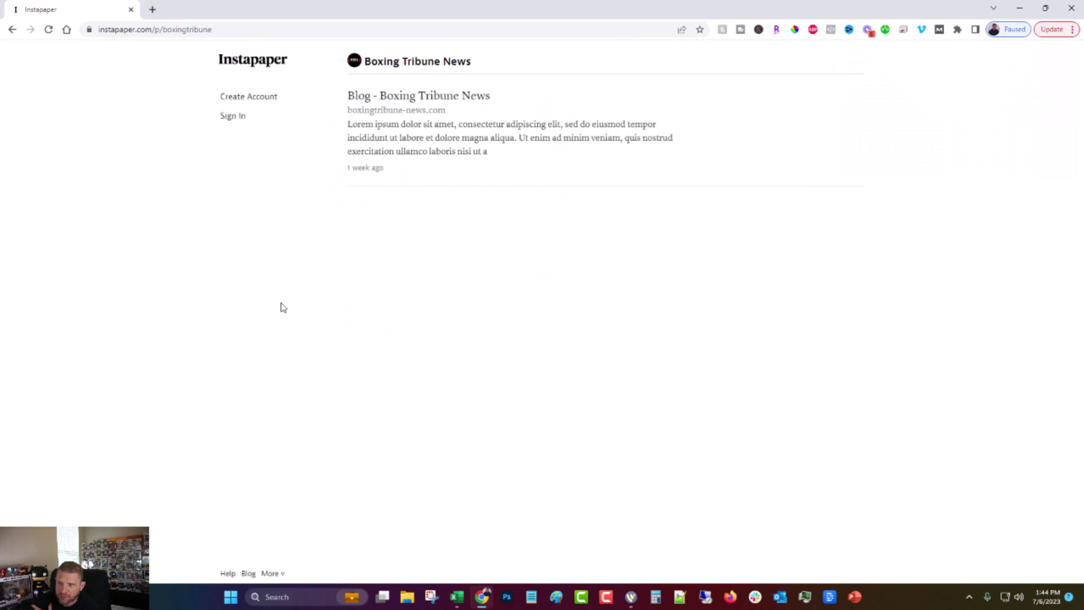
pyautogui.click(384, 97)
pyautogui.scroll(-8, 381, 110)
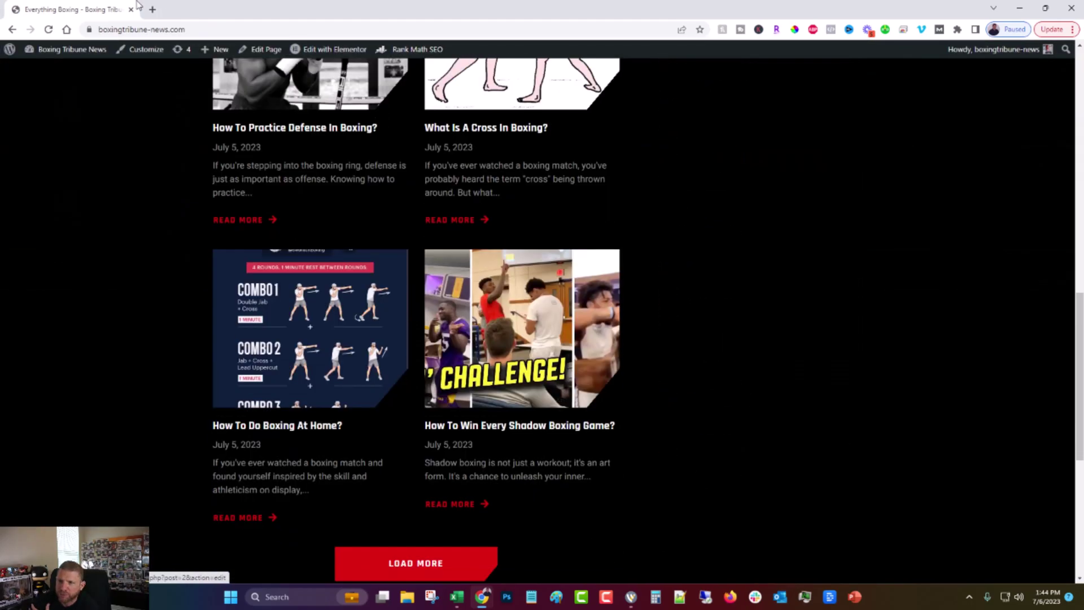
# Copy the Weebly URL from the Excel record and load boxingtribunenews.weebly.com in Chrome.
pyautogui.hotkey('alt', 'Tab')
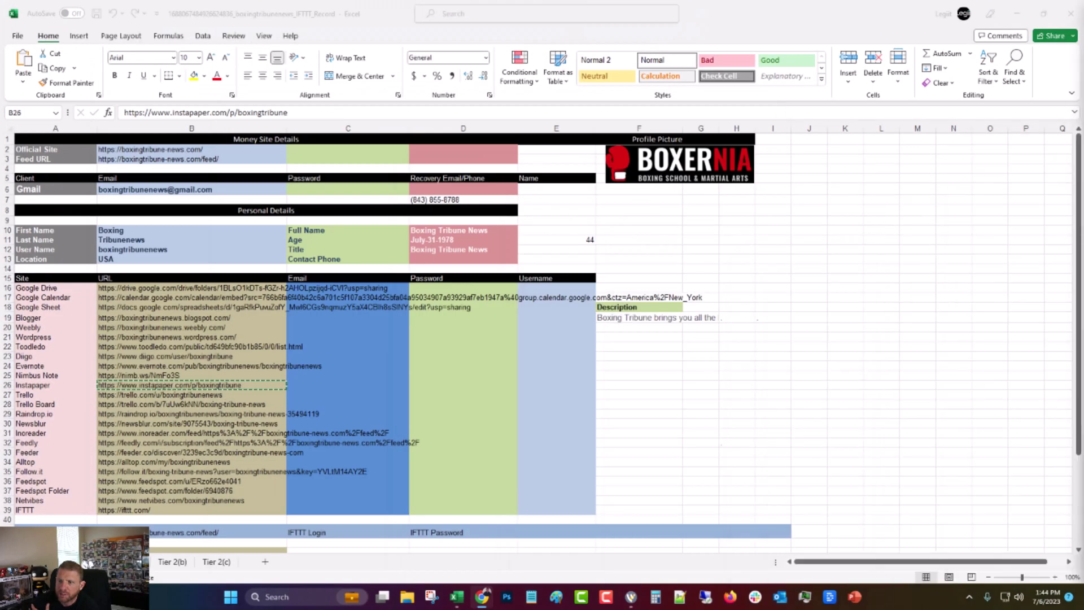
pyautogui.rightClick(186, 328)
pyautogui.click(233, 271)
pyautogui.hotkey('alt', 'Tab')
pyautogui.rightClick(416, 32)
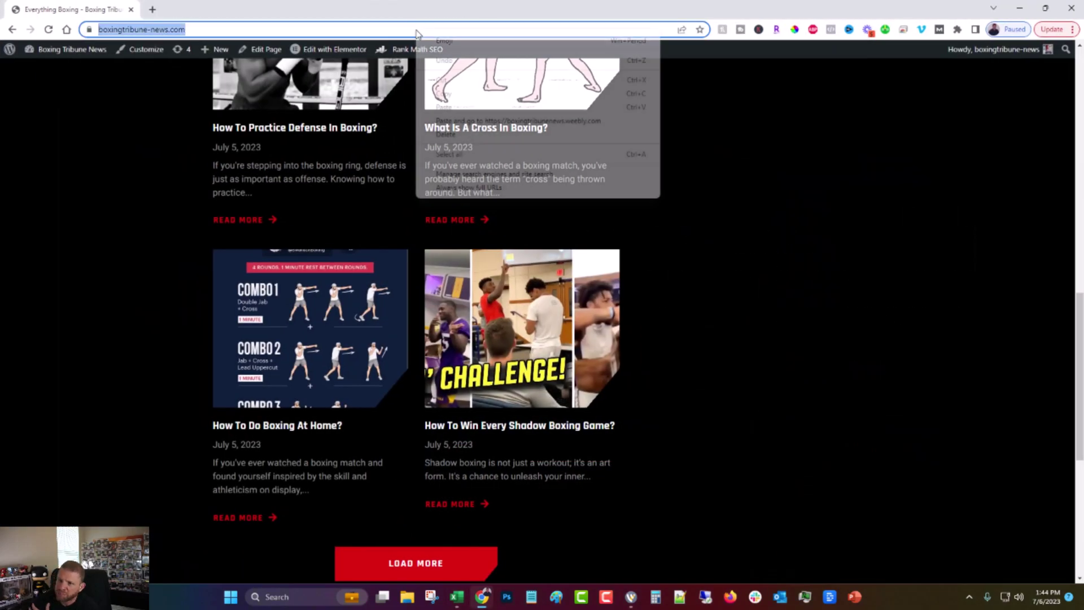
pyautogui.click(456, 121)
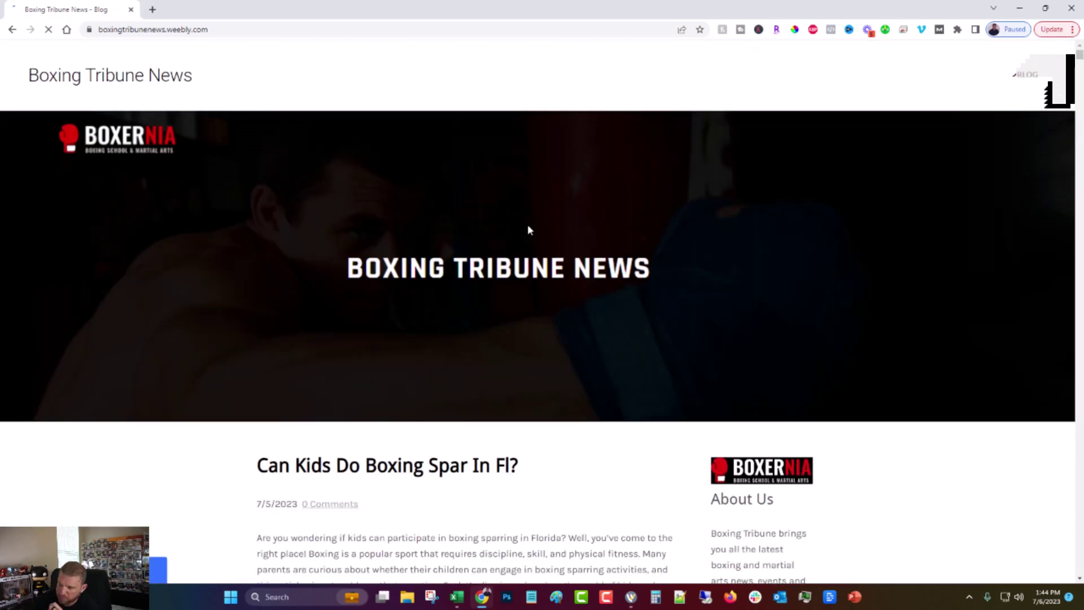
# Review the Weebly blog's syndicated posts from the newest to the oldest, including the link back to the original article.
pyautogui.scroll(-6, 529, 228)
pyautogui.scroll(-20, 524, 228)
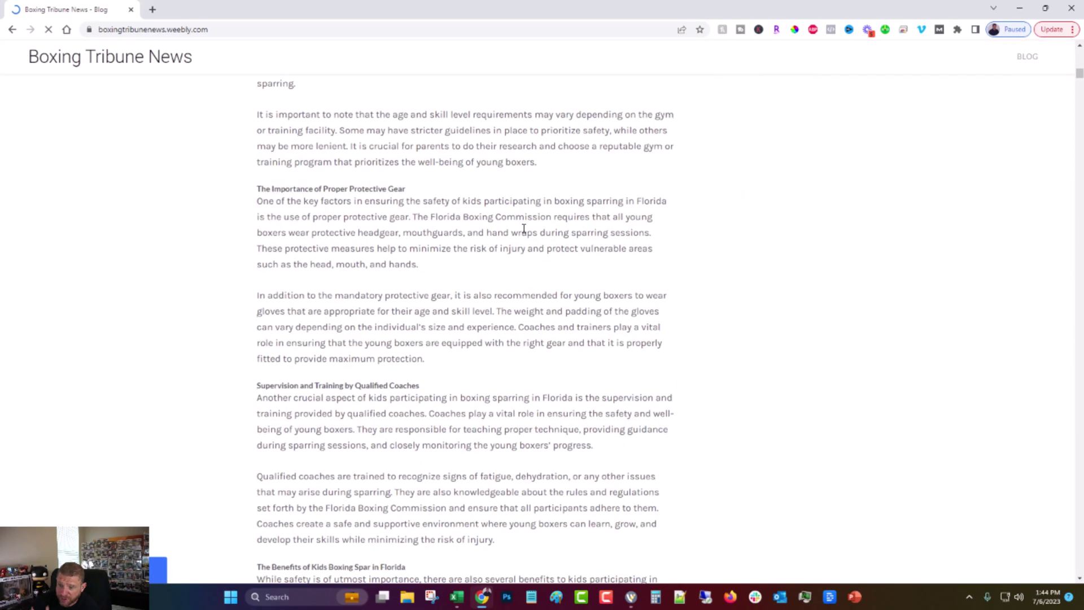
pyautogui.scroll(-20, 518, 228)
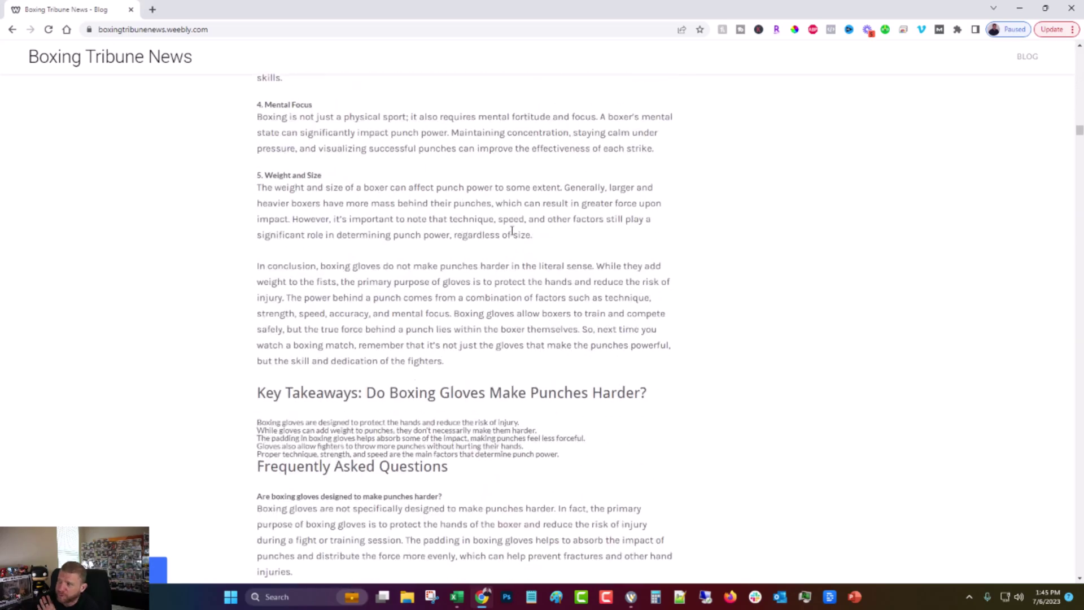
pyautogui.scroll(-20, 510, 231)
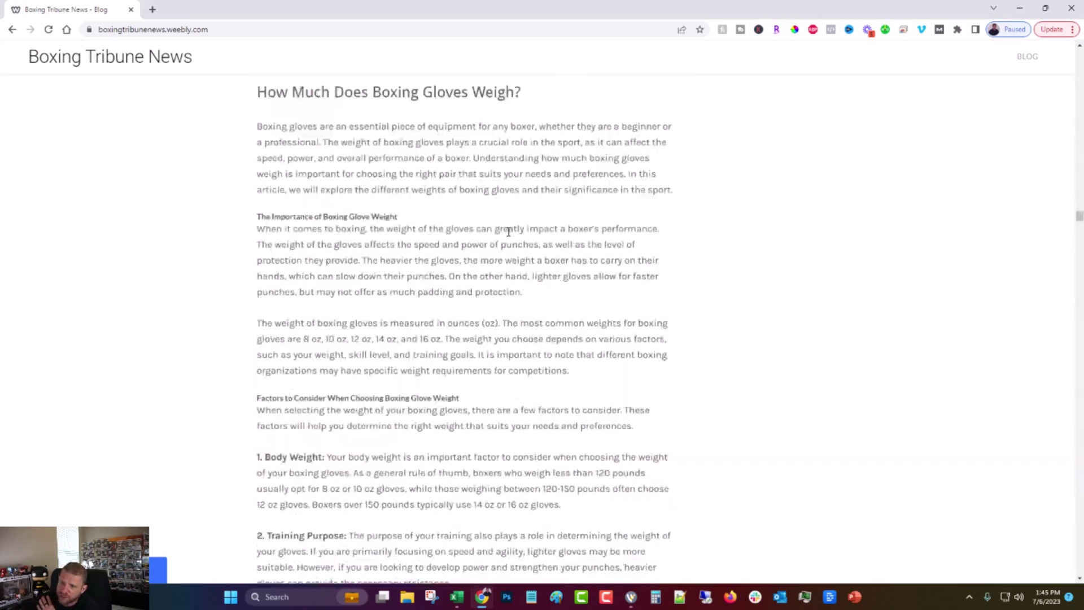
pyautogui.scroll(-20, 503, 233)
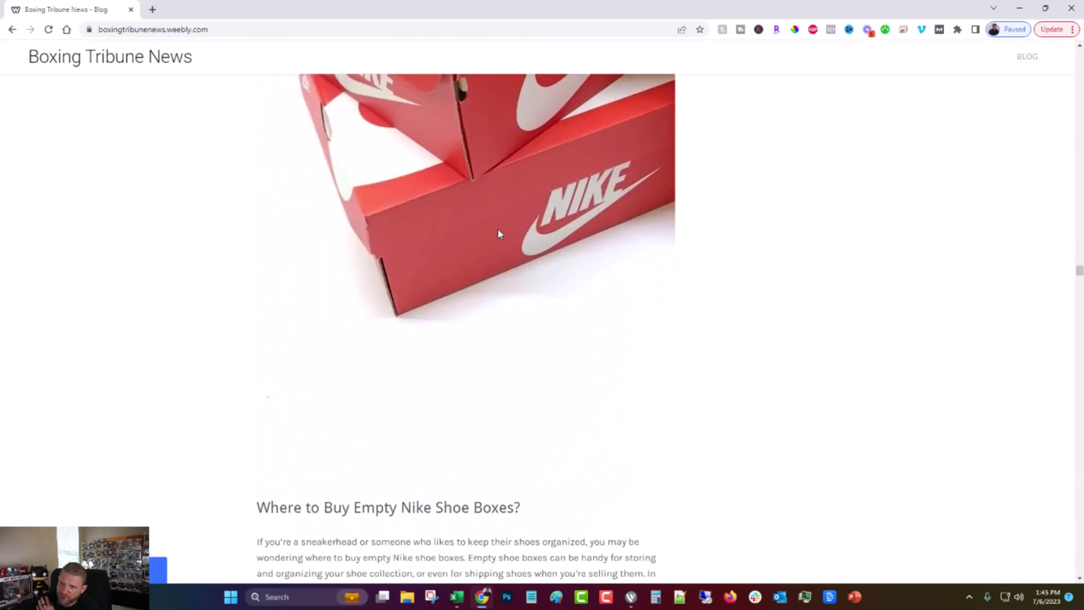
pyautogui.scroll(-20, 495, 235)
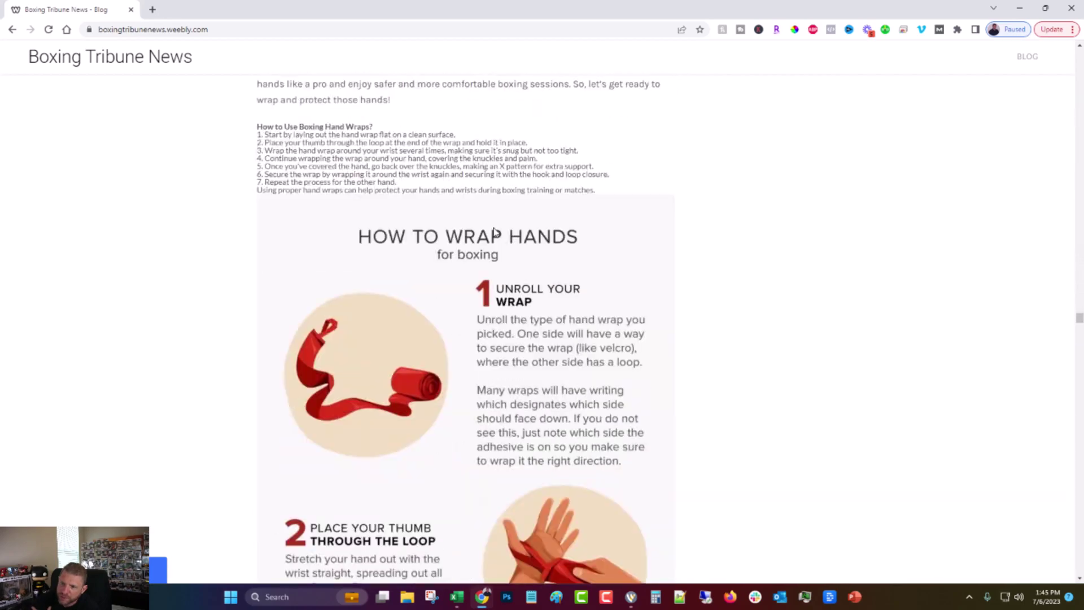
pyautogui.scroll(-20, 492, 235)
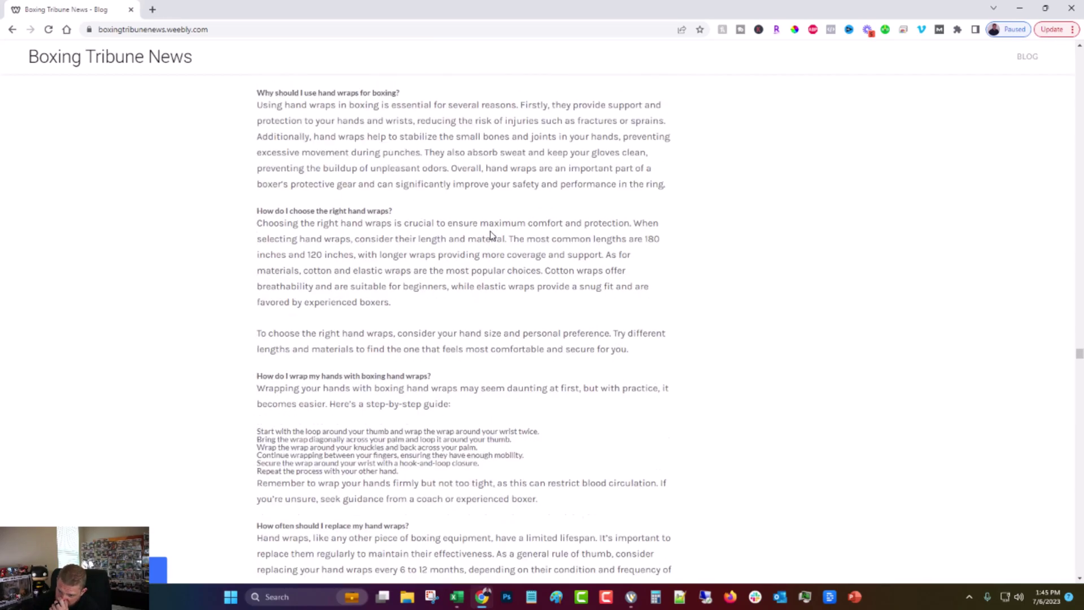
pyautogui.scroll(-20, 491, 231)
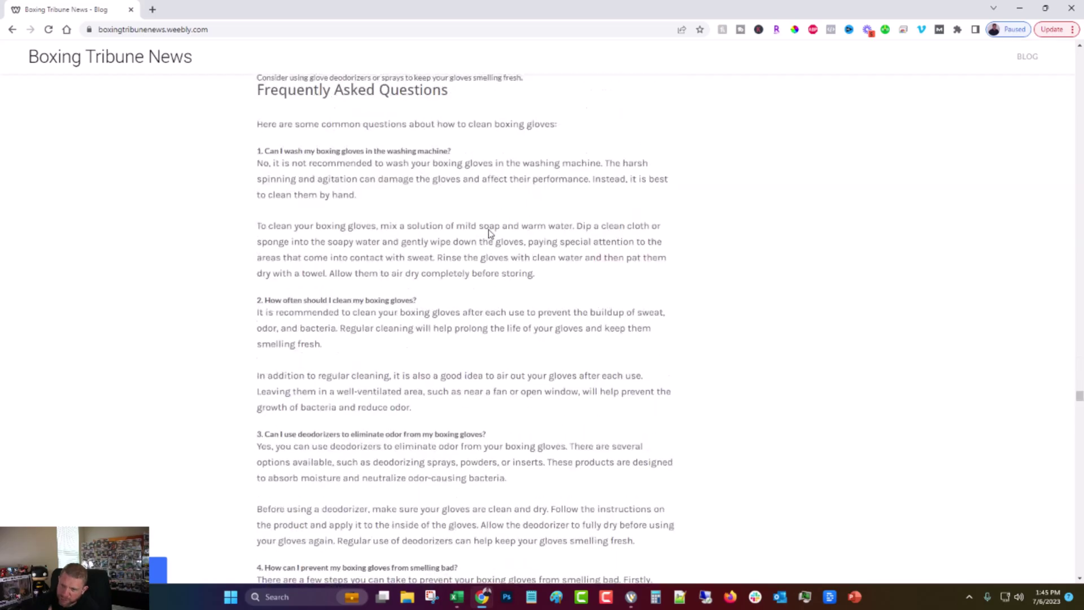
pyautogui.scroll(-20, 484, 231)
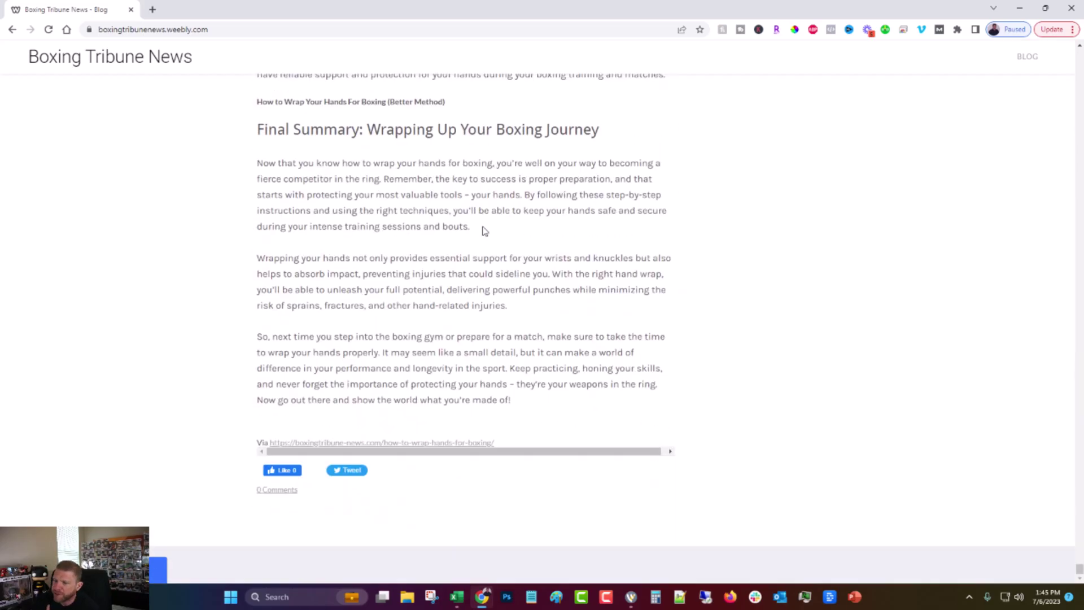
pyautogui.scroll(20, 484, 228)
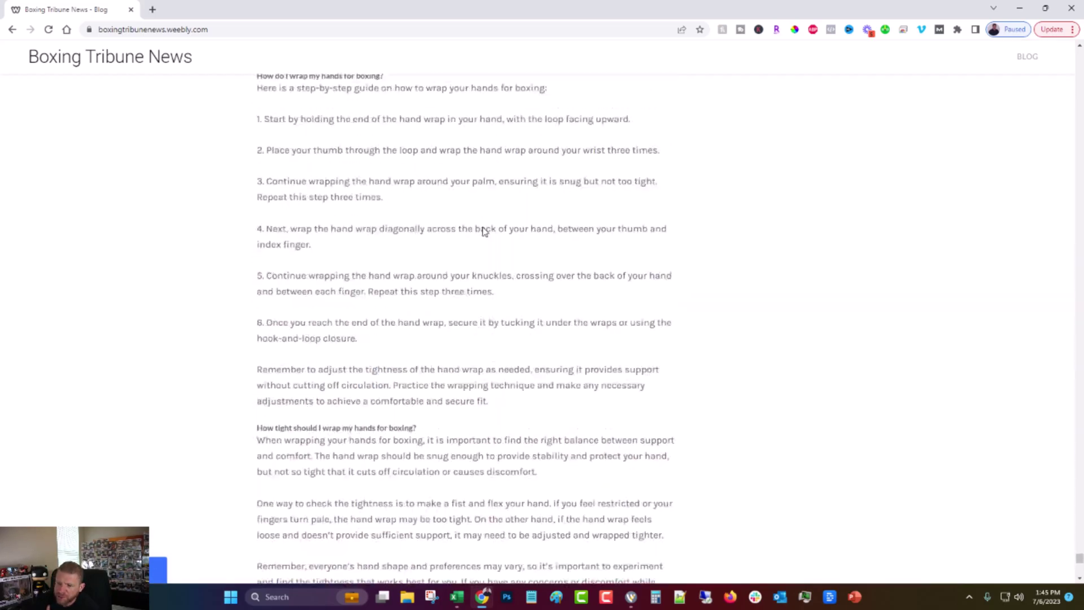
pyautogui.scroll(20, 485, 218)
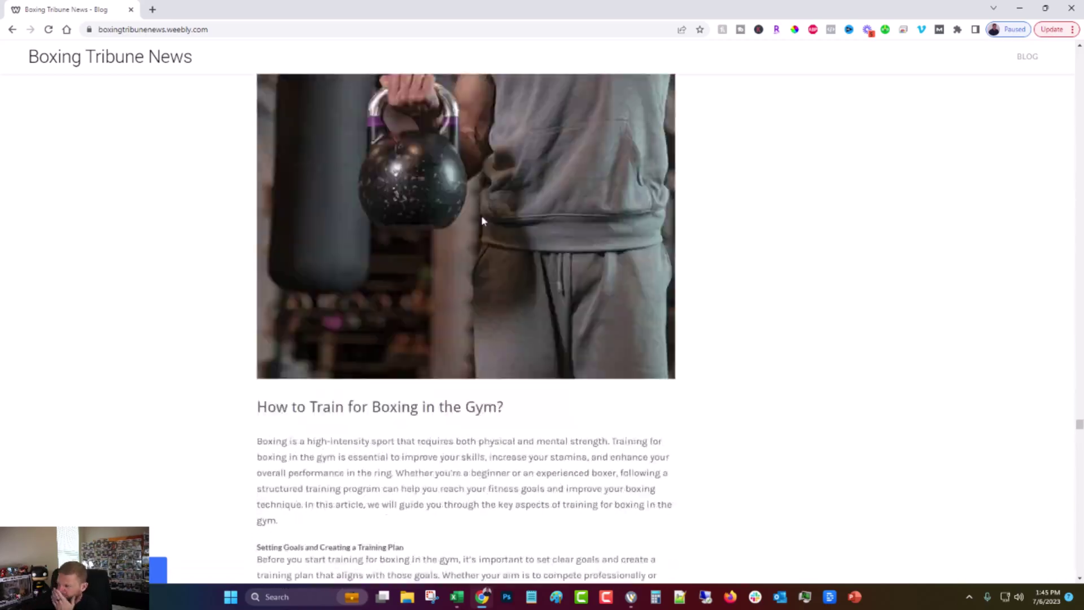
pyautogui.scroll(20, 484, 214)
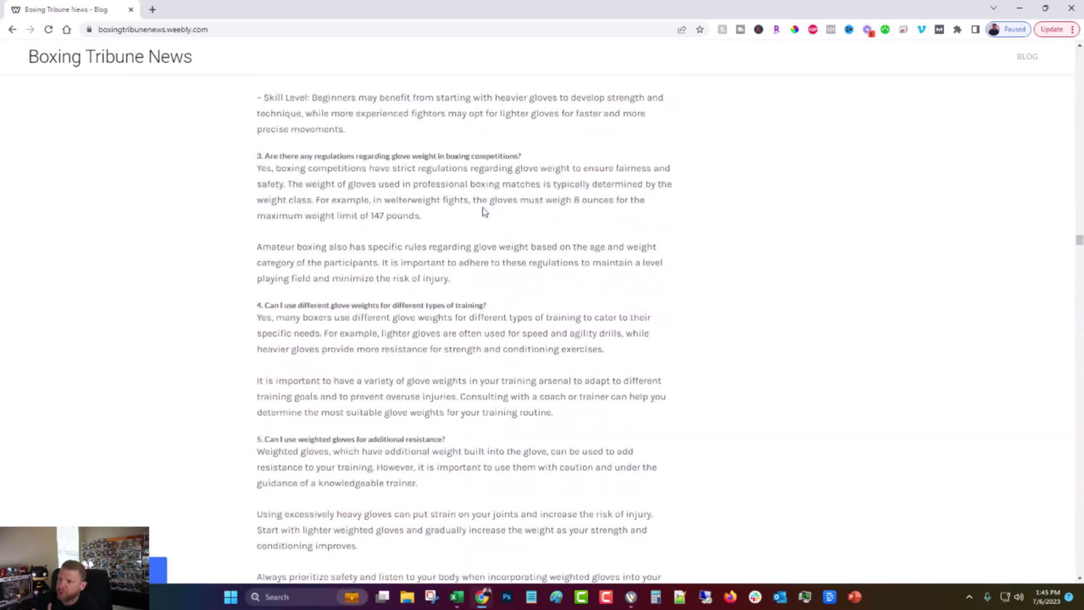
pyautogui.scroll(10, 191, 84)
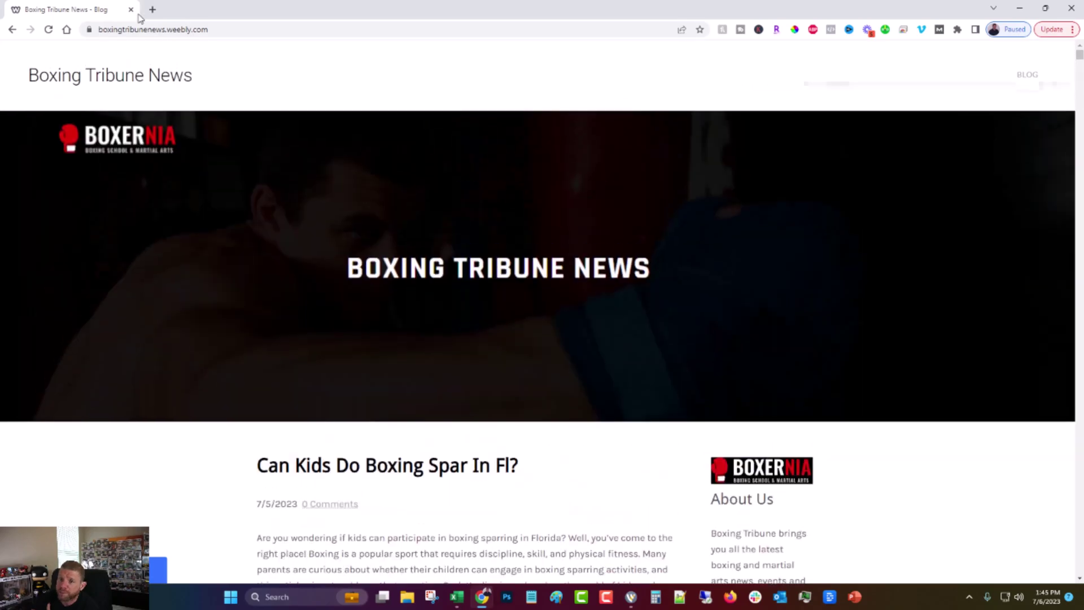
# Close the Weebly blog and switch back to the Chrome window with the "What Is A Cross In Boxing?" article.
pyautogui.click(131, 10)
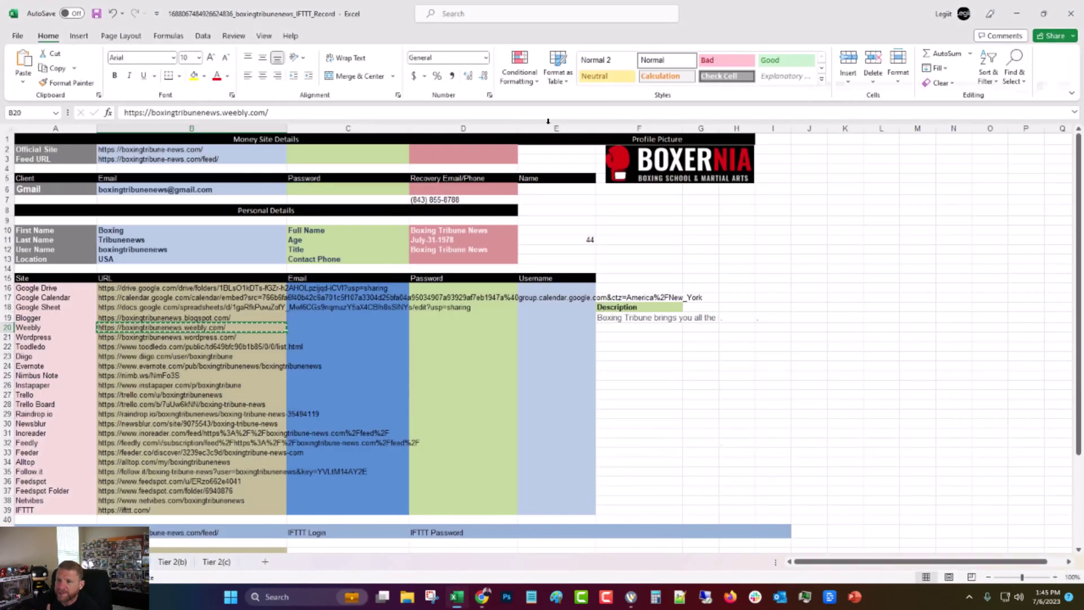
pyautogui.hotkey('alt', 'Tab')
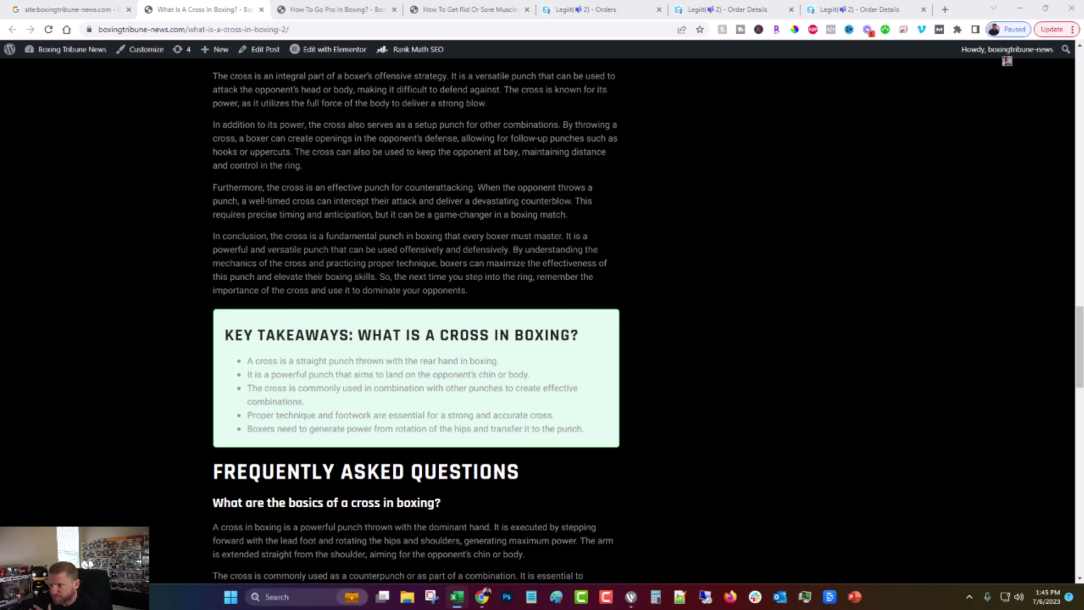
# Open the Export Post Info plugin's settings from the site's installed plugins, generate the posts' CSV export and open it in Excel.
pyautogui.moveTo(52, 65)
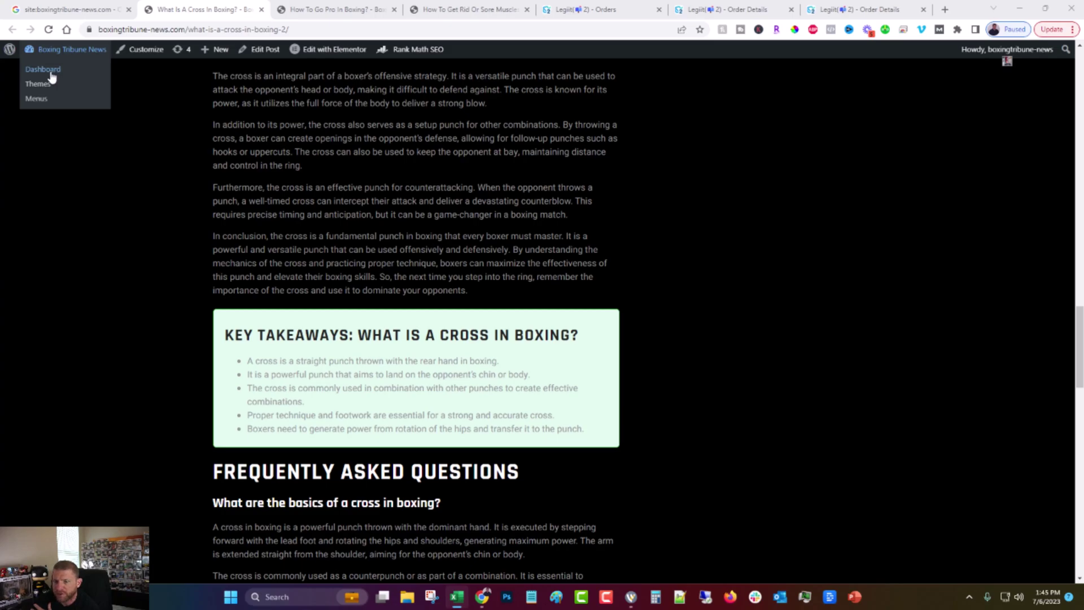
pyautogui.click(52, 76)
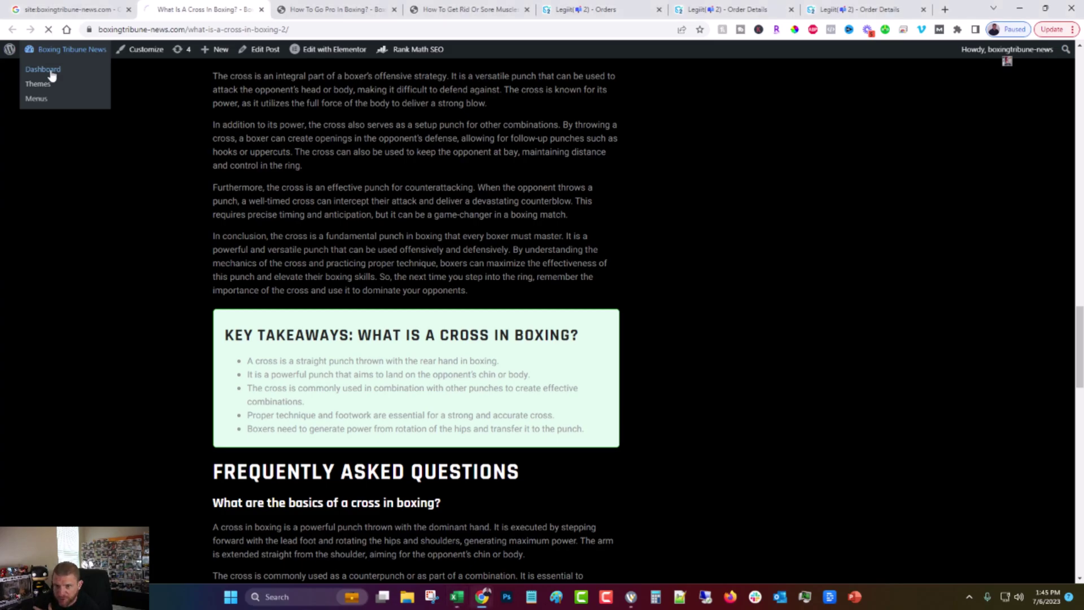
pyautogui.click(37, 310)
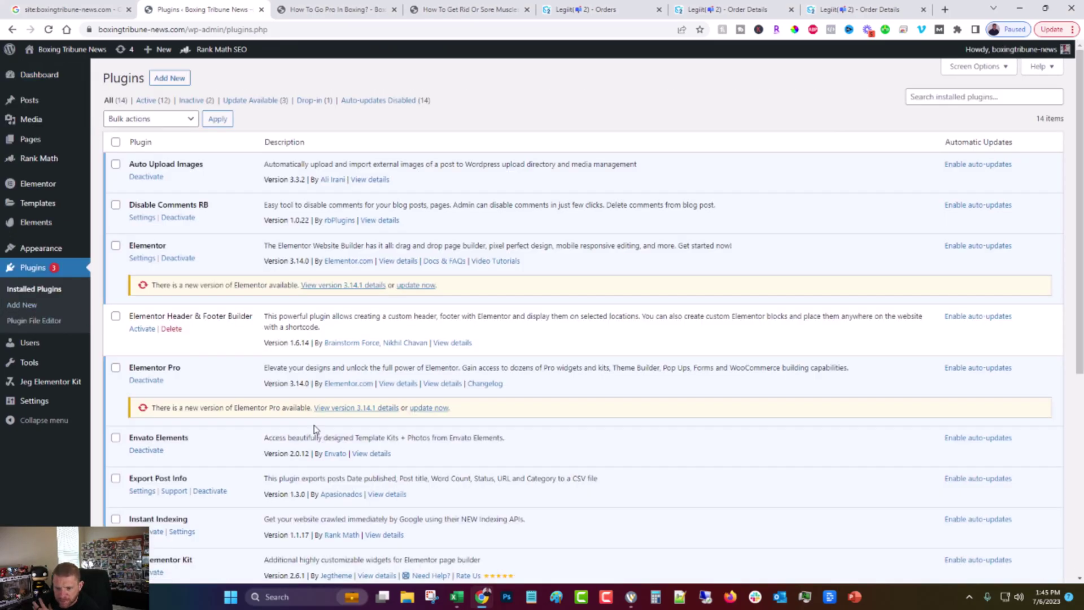
pyautogui.click(137, 493)
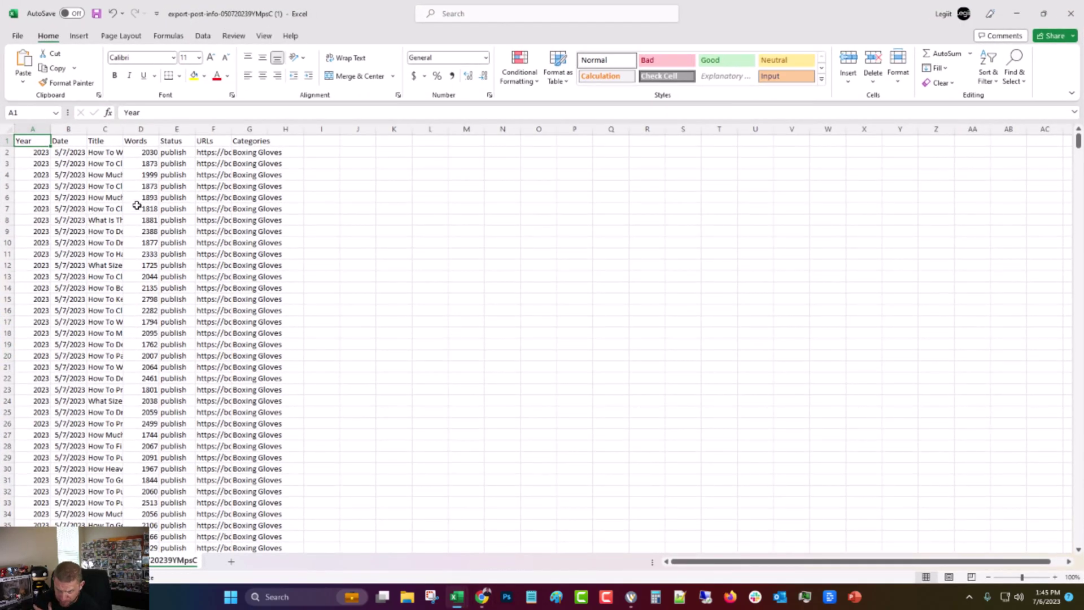
# Copy the post URLs in cells F2:F100 of the exported spreadsheet and switch back to Chrome.
pyautogui.moveTo(216, 154); pyautogui.dragTo(220, 432)
pyautogui.rightClick(220, 430)
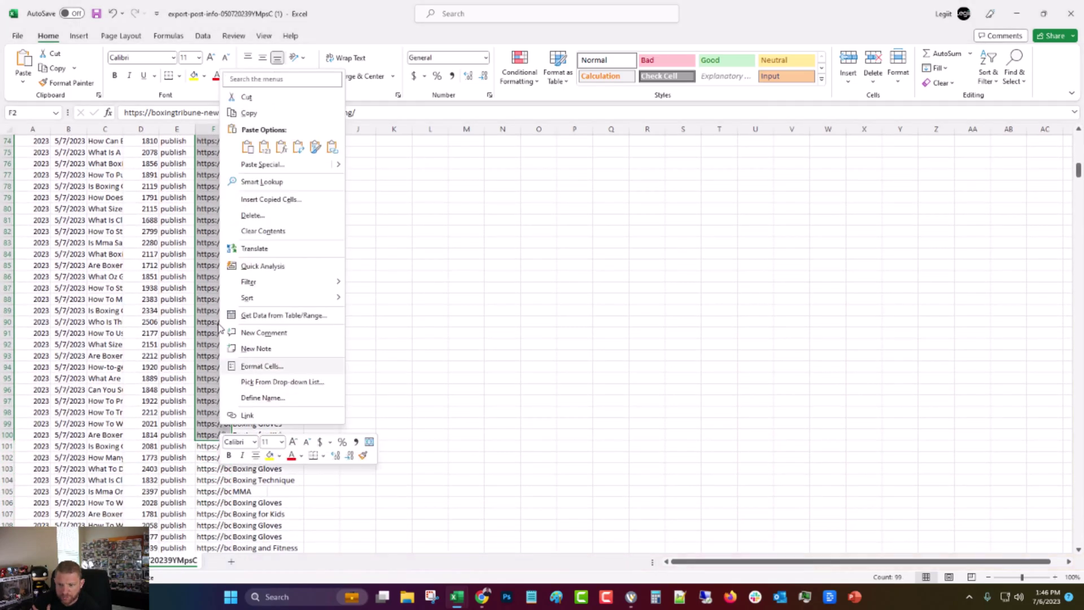
pyautogui.click(237, 113)
pyautogui.hotkey('ctrl', 'Home')
pyautogui.hotkey('alt', 'Tab')
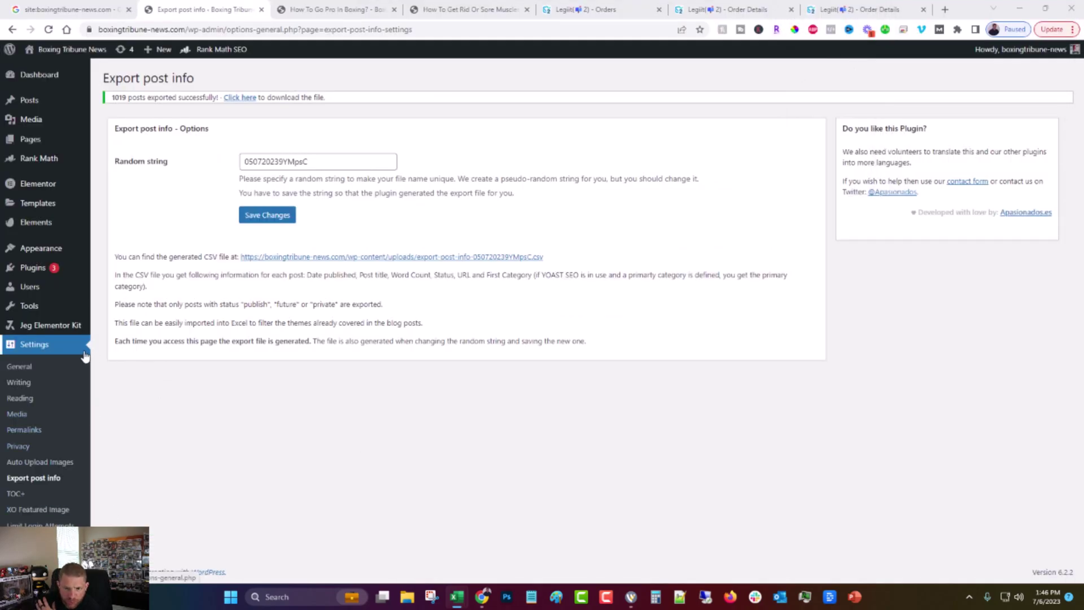
# Open Rank Math's Instant Indexing console and replace the homepage URL with the copied post URLs.
pyautogui.moveTo(51, 162)
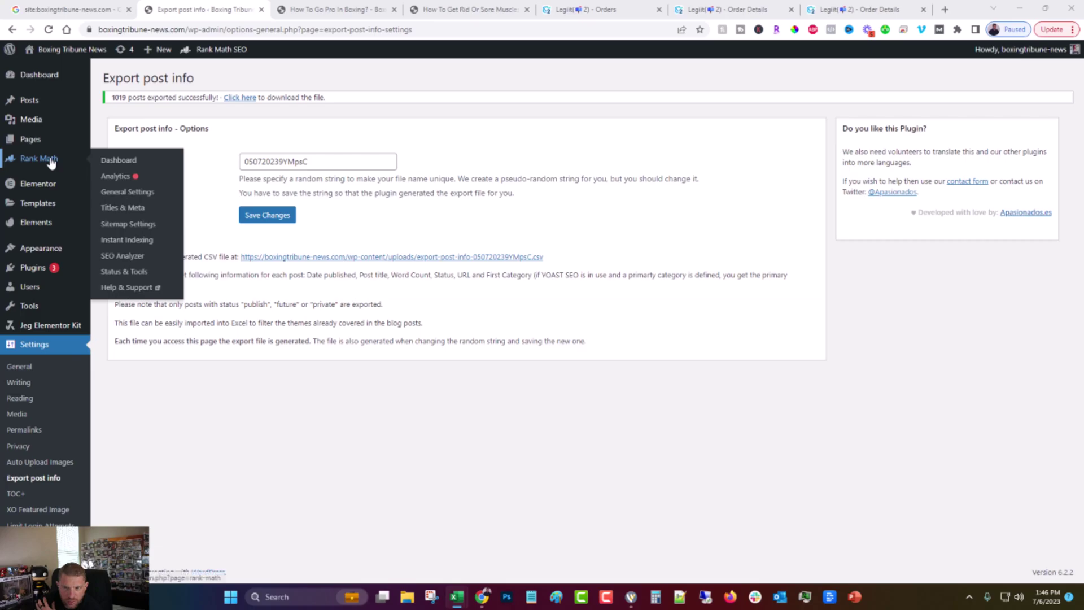
pyautogui.click(134, 241)
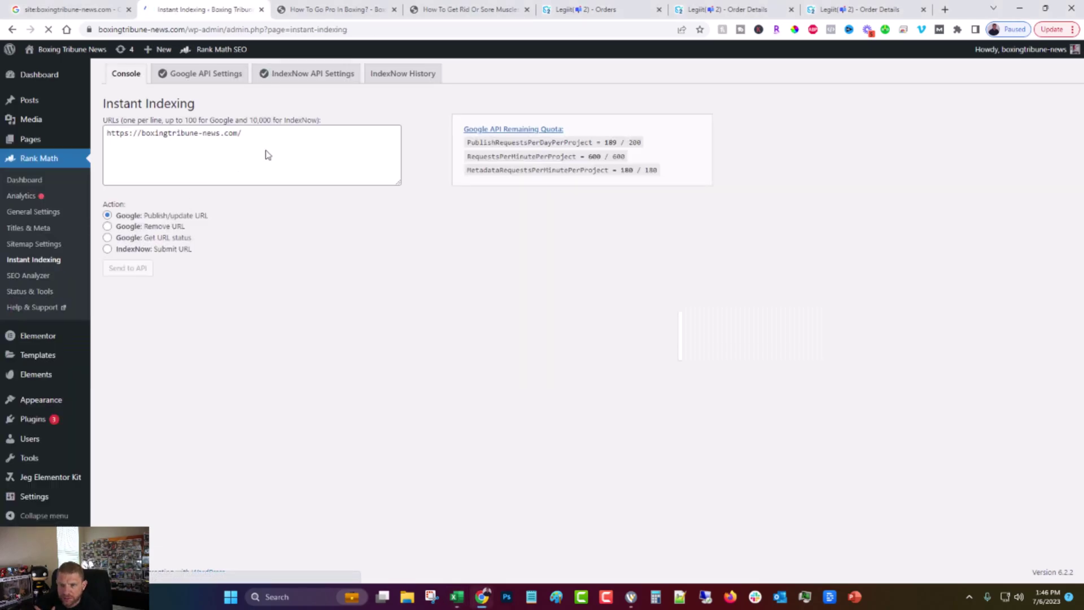
pyautogui.click(273, 135)
pyautogui.moveTo(273, 135); pyautogui.dragTo(113, 134)
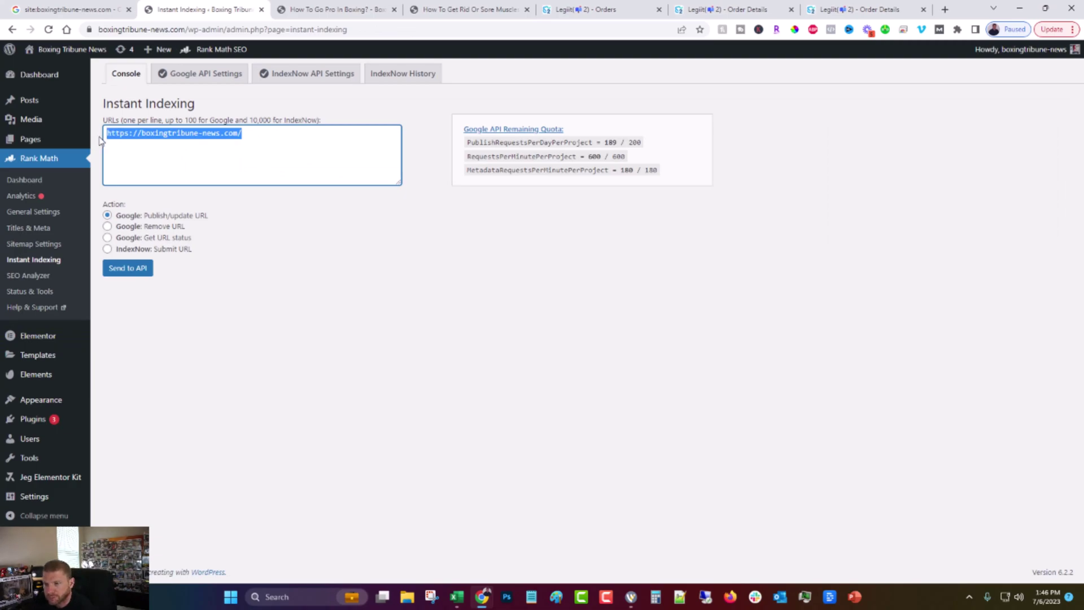
pyautogui.hotkey('ctrl', 'v')
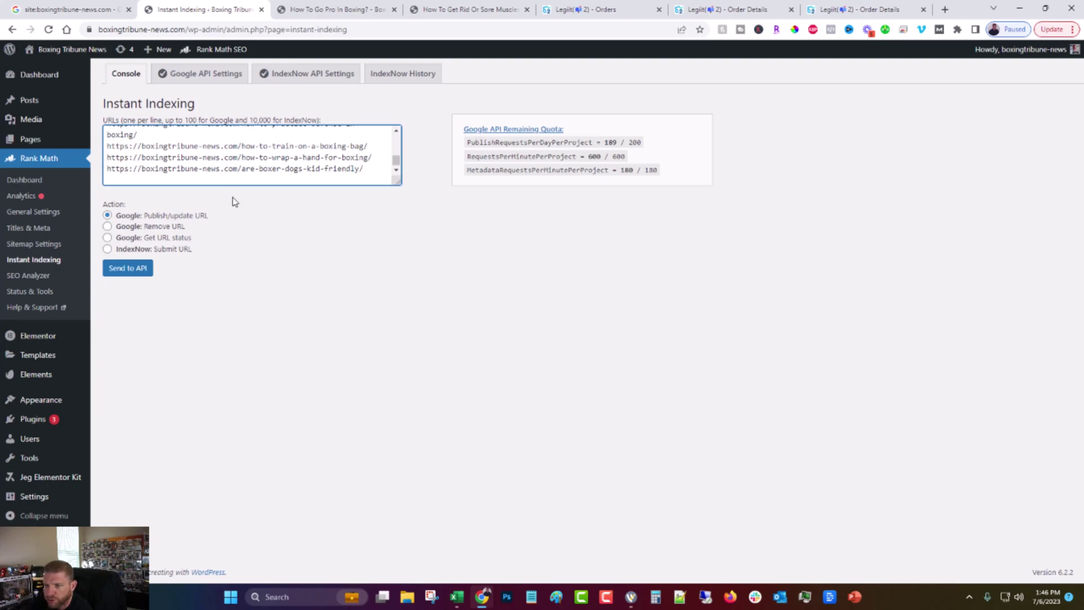
# Send the URLs to the API as Google Publish/update and rerun the Google search for the boxingtribune-news.com site.
pyautogui.click(120, 276)
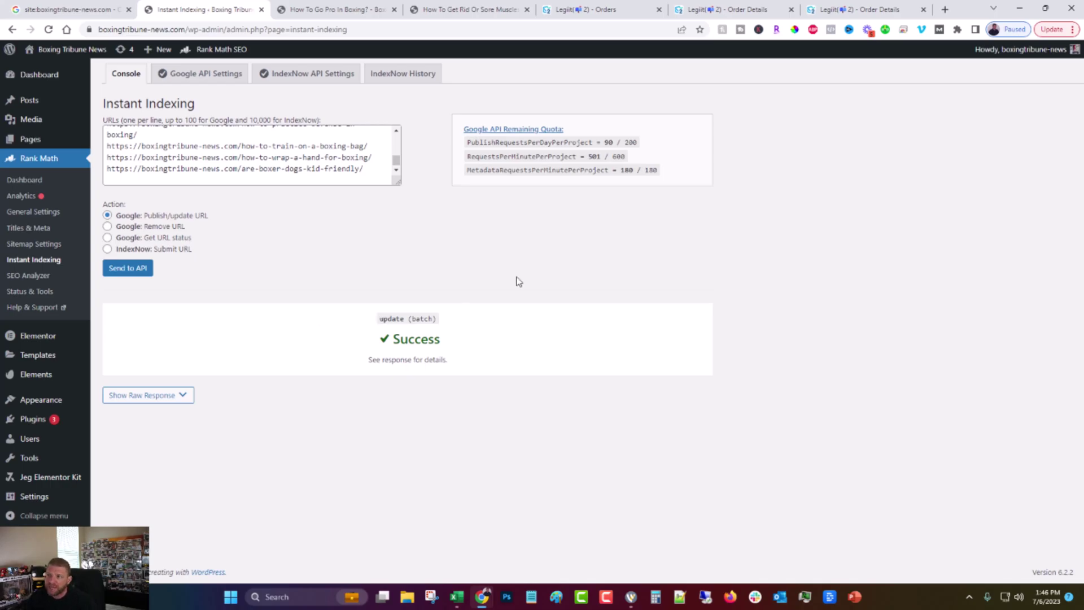
pyautogui.click(85, 8)
pyautogui.click(494, 69)
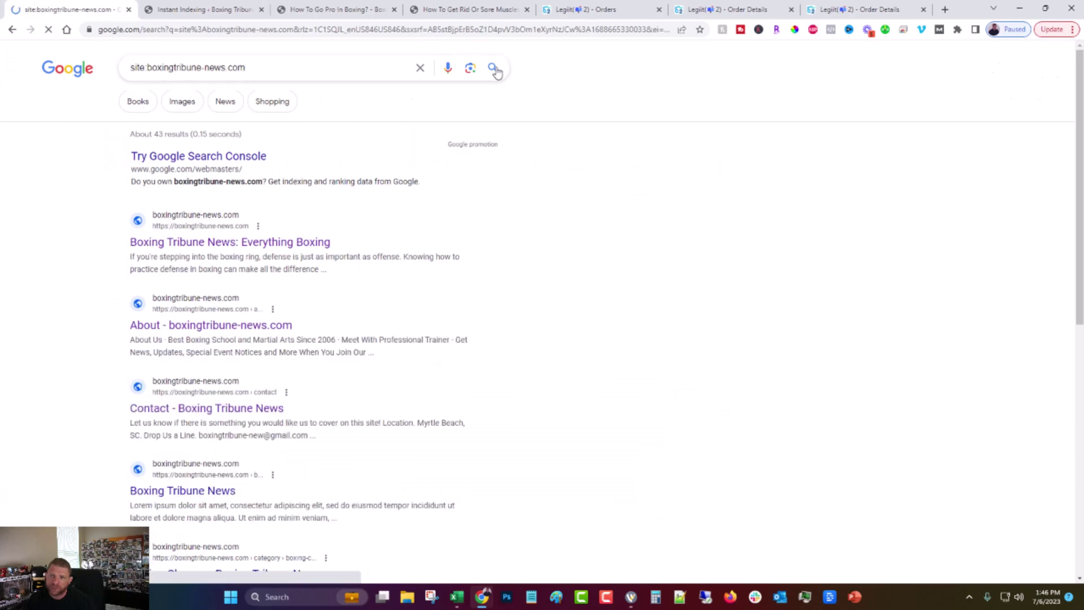
# On Legiit, set the search scope to Freelancers and search for the link-indexing seller's username.
pyautogui.click(621, 9)
pyautogui.click(682, 69)
pyautogui.click(683, 138)
pyautogui.click(504, 62)
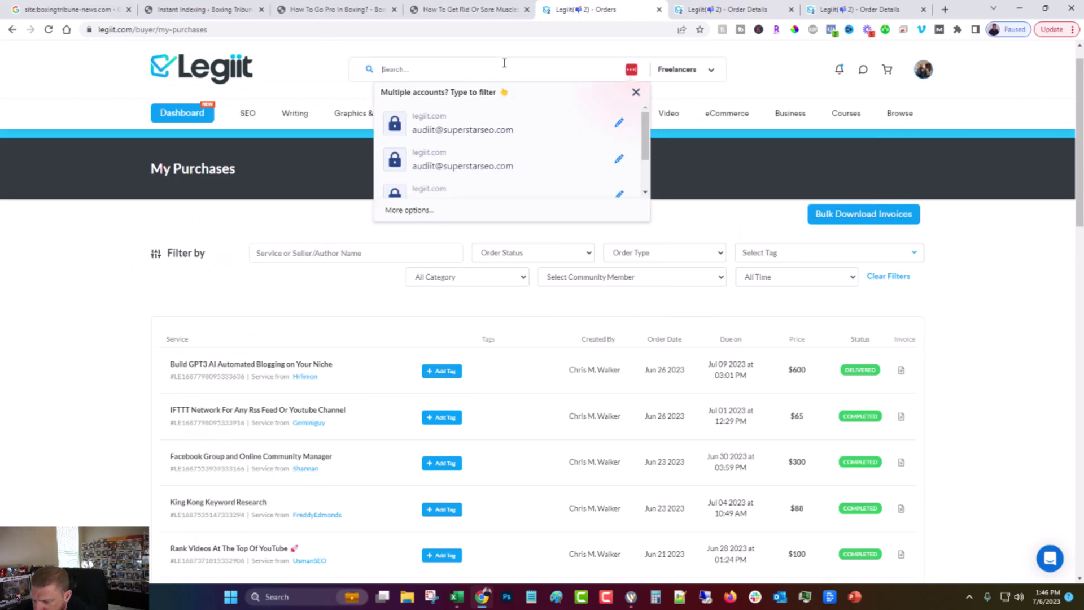
pyautogui.write('keith4444')
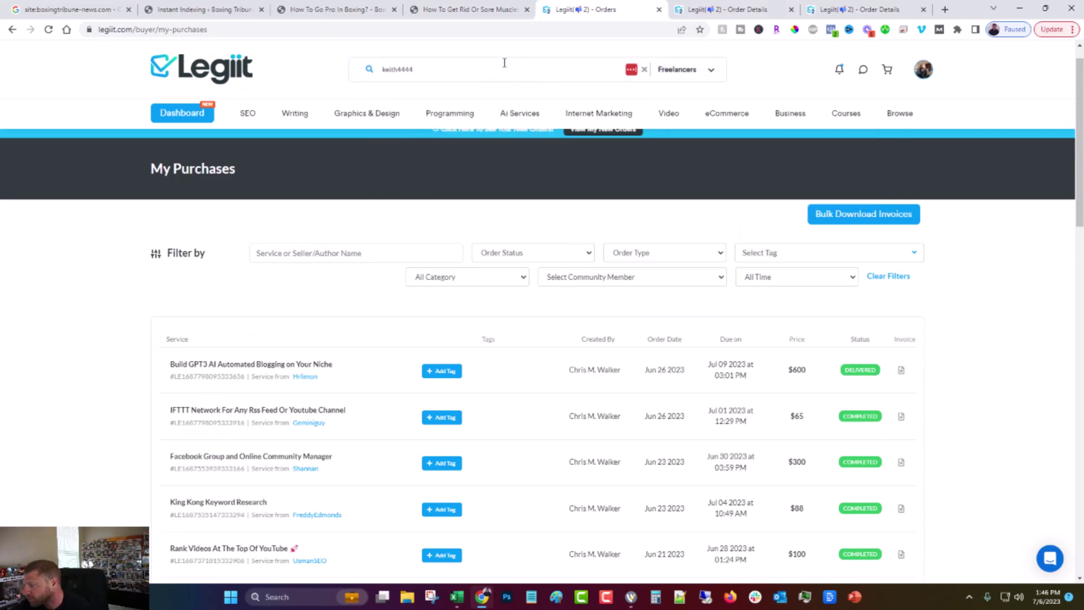
pyautogui.press('Return')
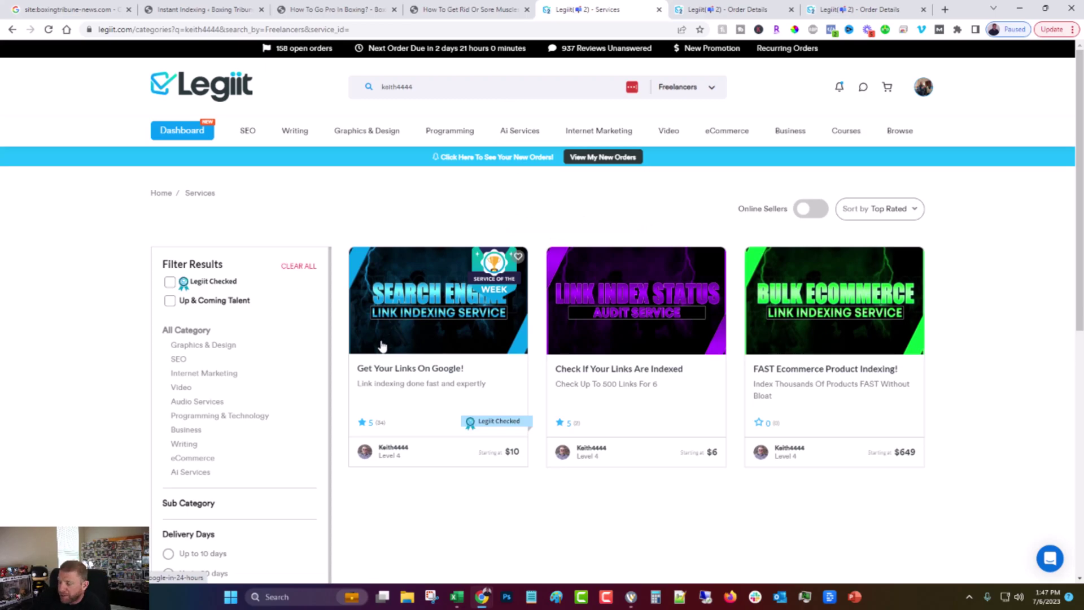
# Open the "Get Your Links On Google!" service, review its description, FAQ and reviews, and return to the Google site results.
pyautogui.click(381, 368)
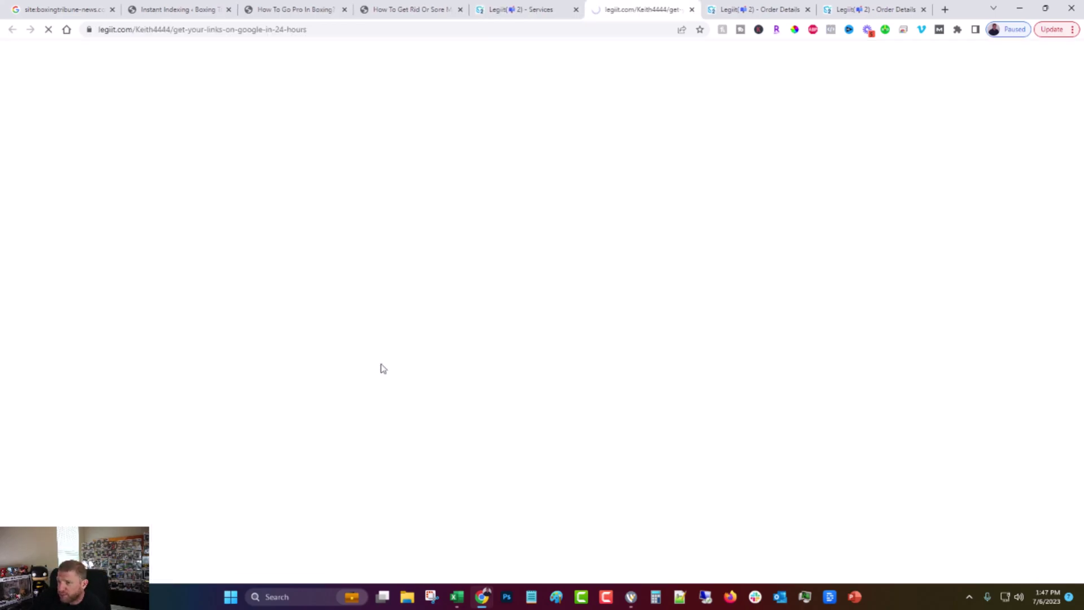
pyautogui.scroll(-7, 380, 367)
pyautogui.scroll(-20, 377, 365)
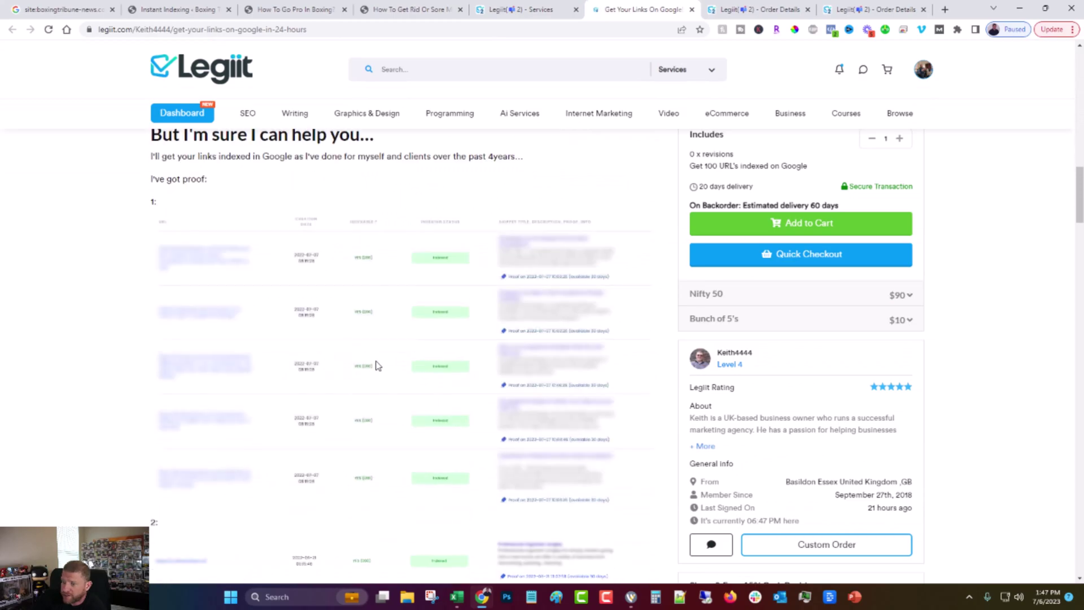
pyautogui.scroll(-10, 375, 364)
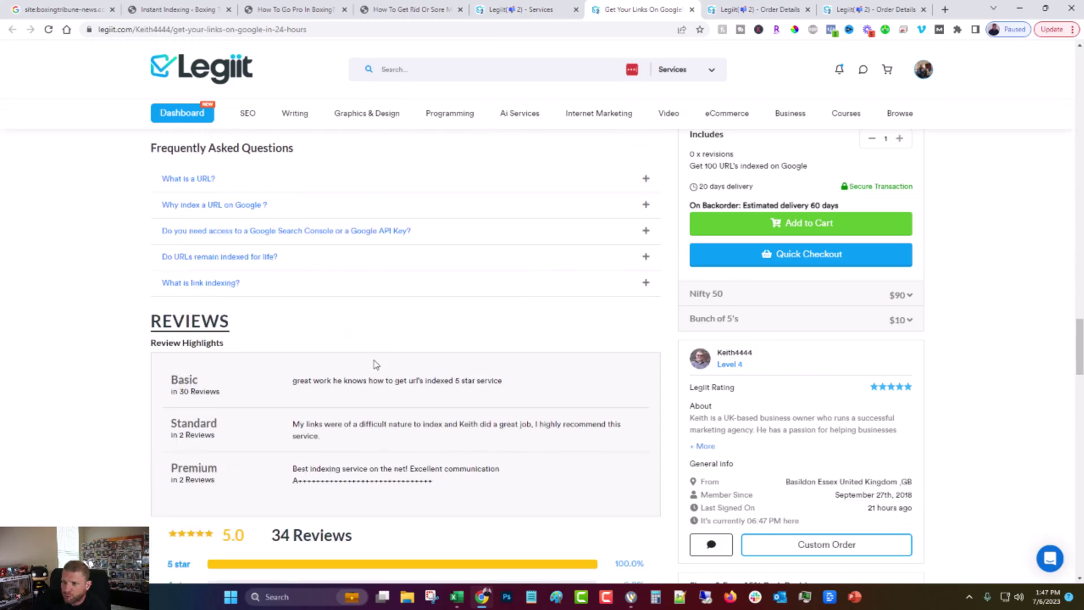
pyautogui.scroll(-6, 374, 361)
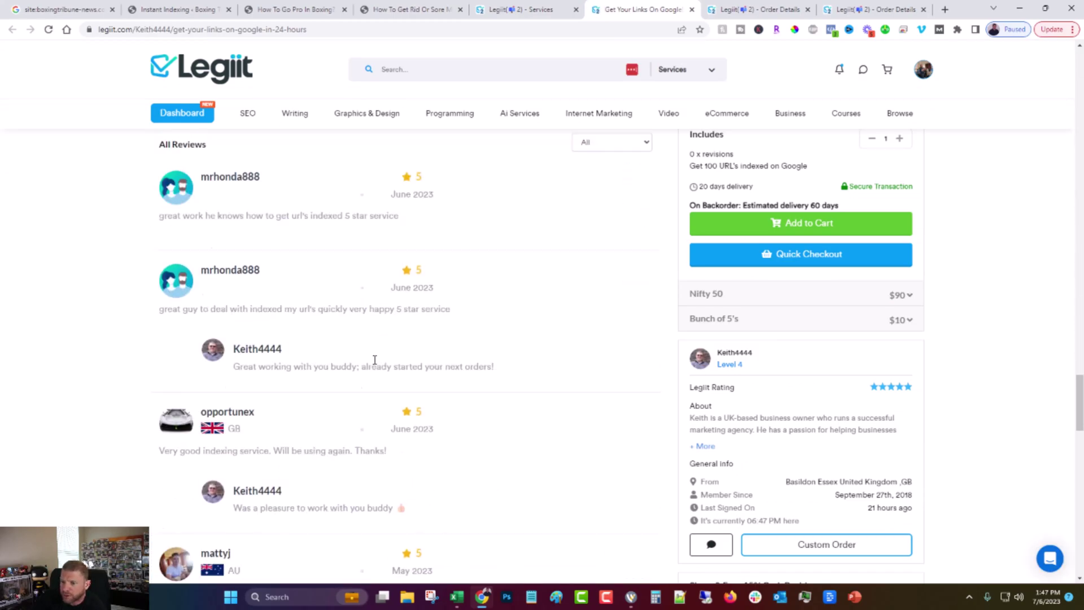
pyautogui.scroll(14, 374, 363)
pyautogui.scroll(20, 377, 364)
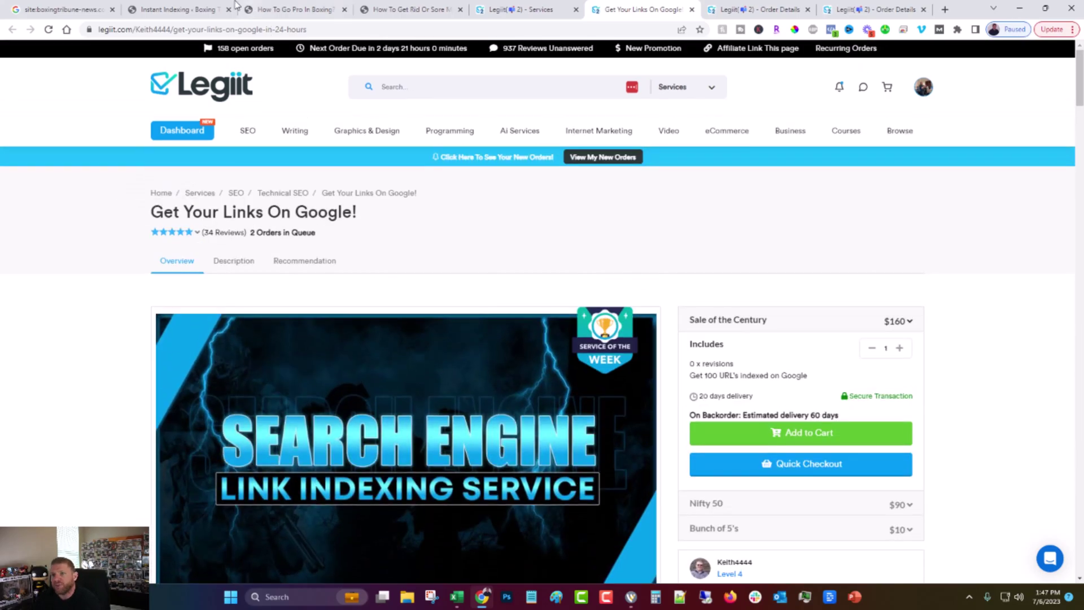
pyautogui.click(34, 9)
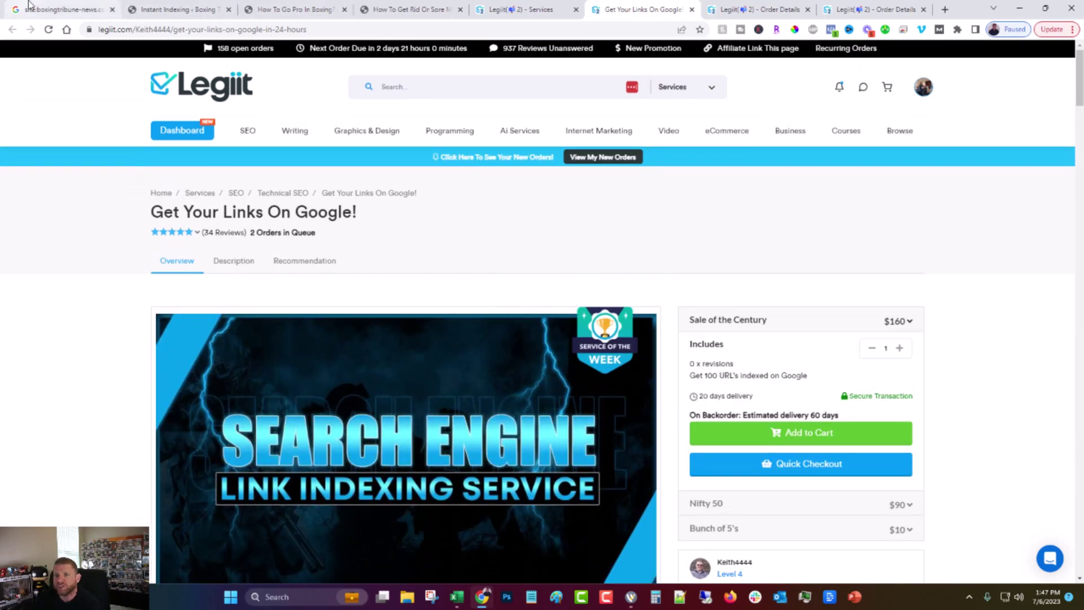
pyautogui.click(14, 30)
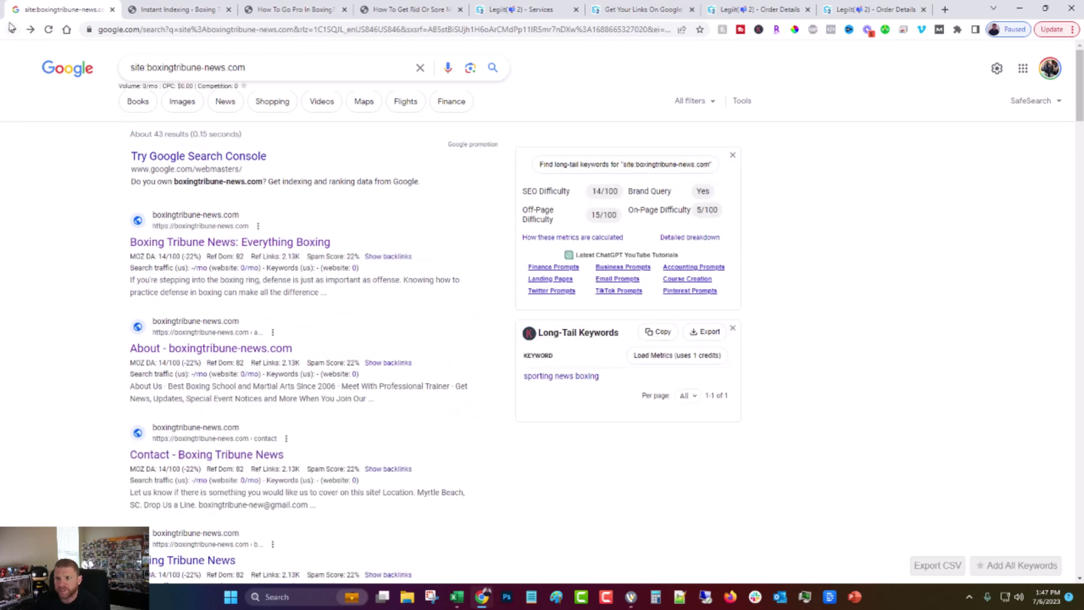
# Upload link-whisper-premium-item_id_4872-2.2.7.zip as a new plugin on the WordPress site, install it and activate it.
pyautogui.hotkey('ctrl', 'Tab')
pyautogui.click(137, 437)
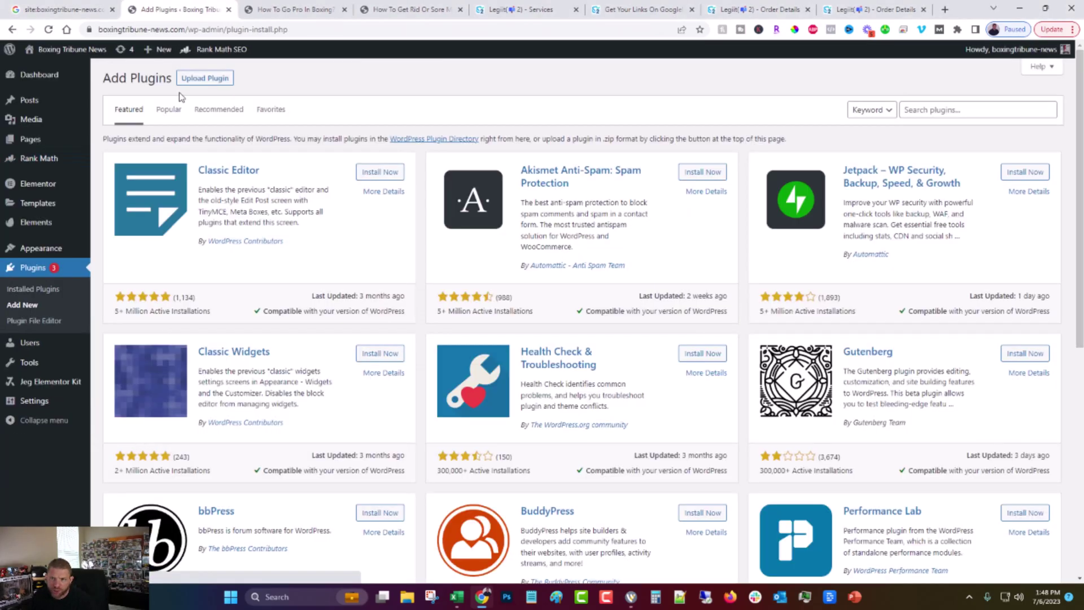
pyautogui.click(195, 79)
pyautogui.click(507, 180)
pyautogui.click(665, 181)
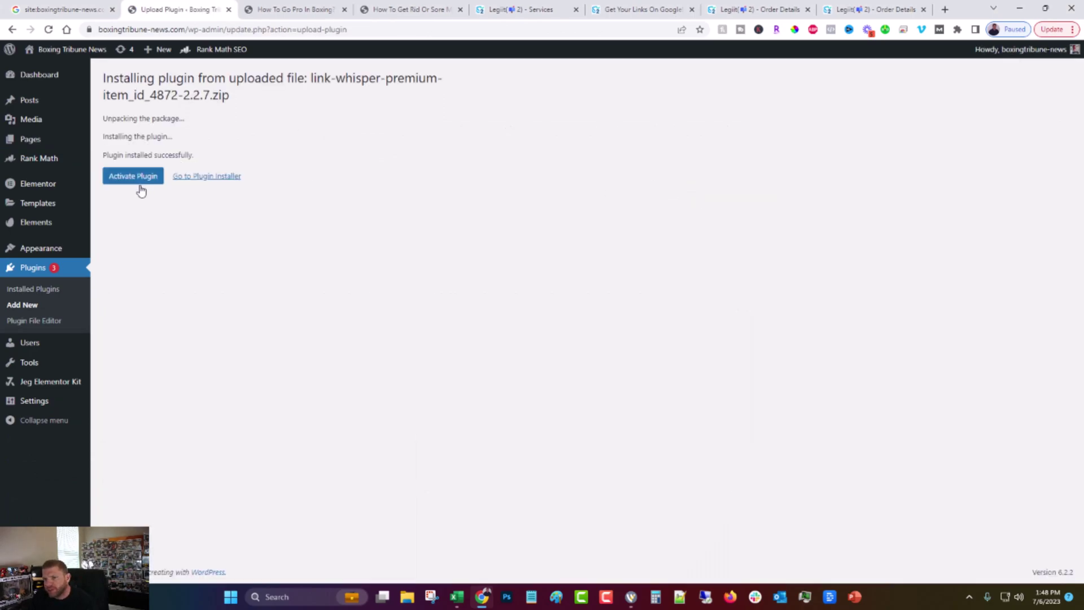
pyautogui.click(133, 176)
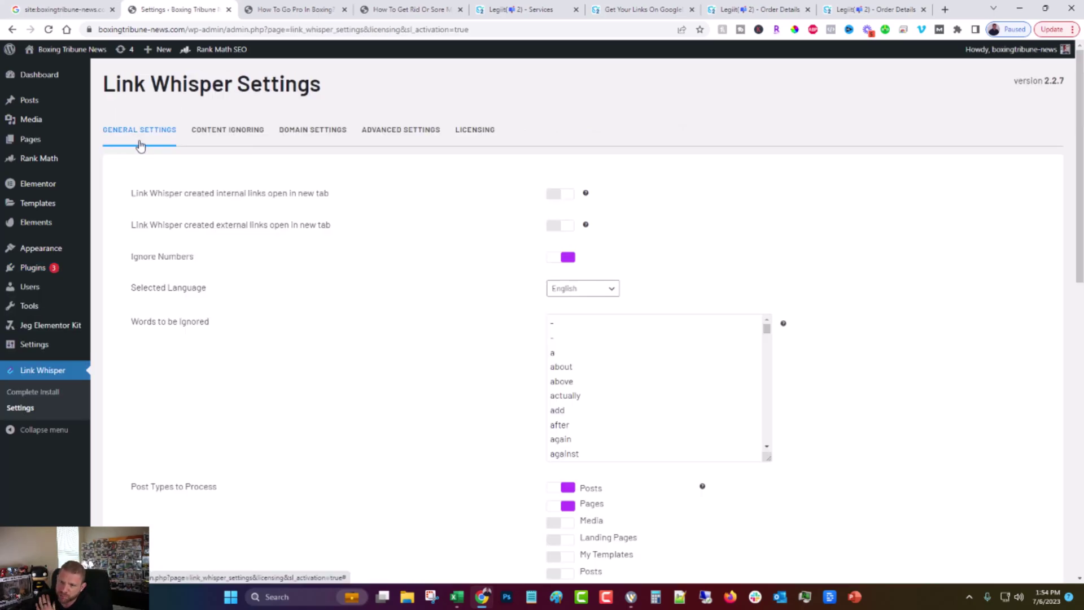
# Look through Link Whisper's general, content ignoring, domain, advanced and licensing settings.
pyautogui.scroll(-10, 278, 350)
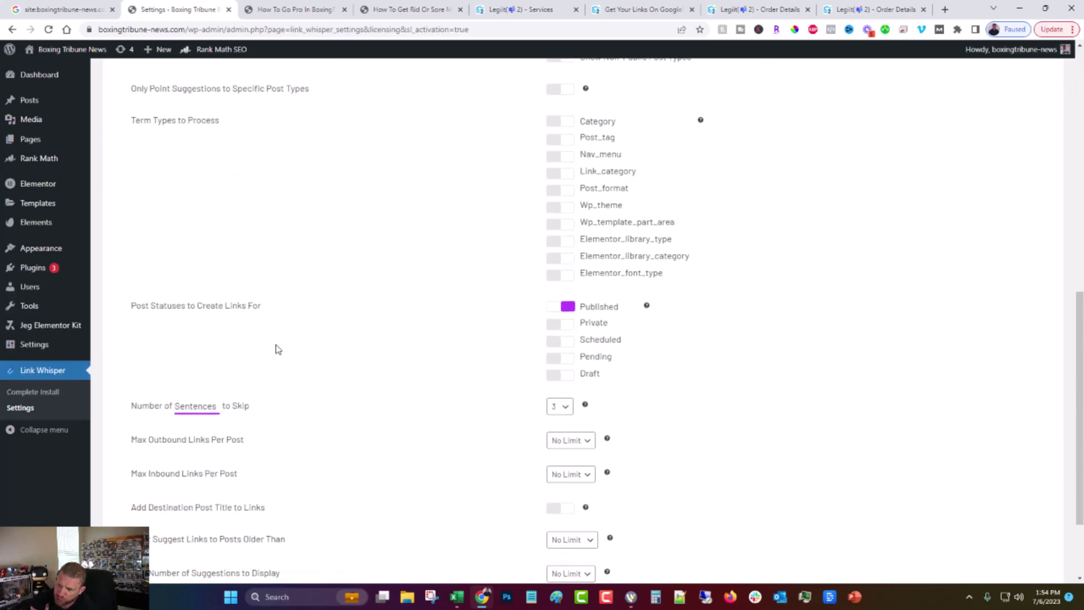
pyautogui.scroll(-2, 278, 343)
pyautogui.scroll(12, 282, 350)
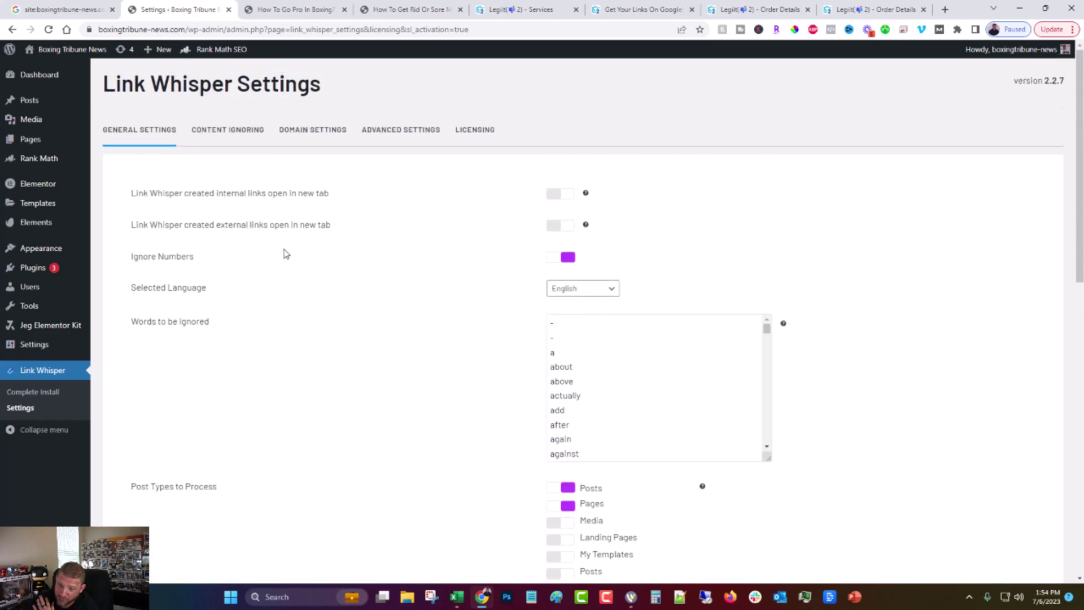
pyautogui.click(240, 131)
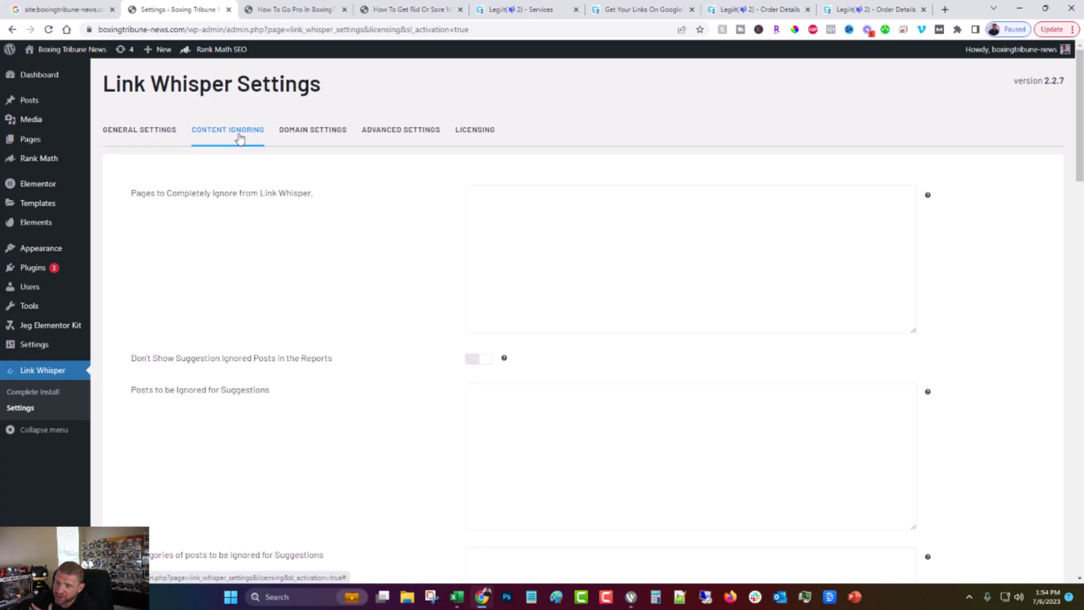
pyautogui.click(324, 131)
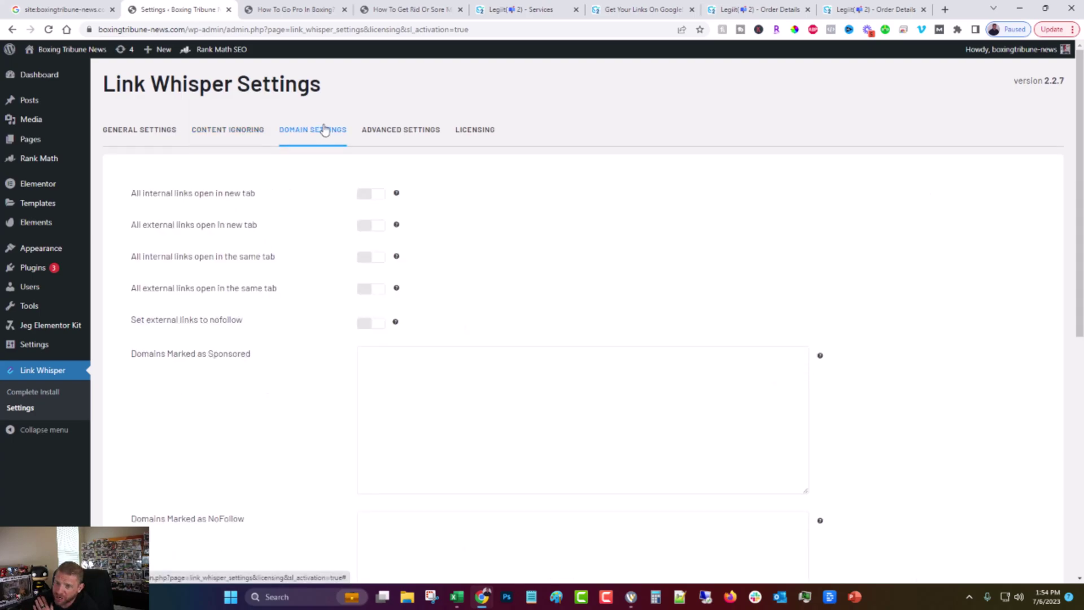
pyautogui.click(394, 132)
pyautogui.click(466, 136)
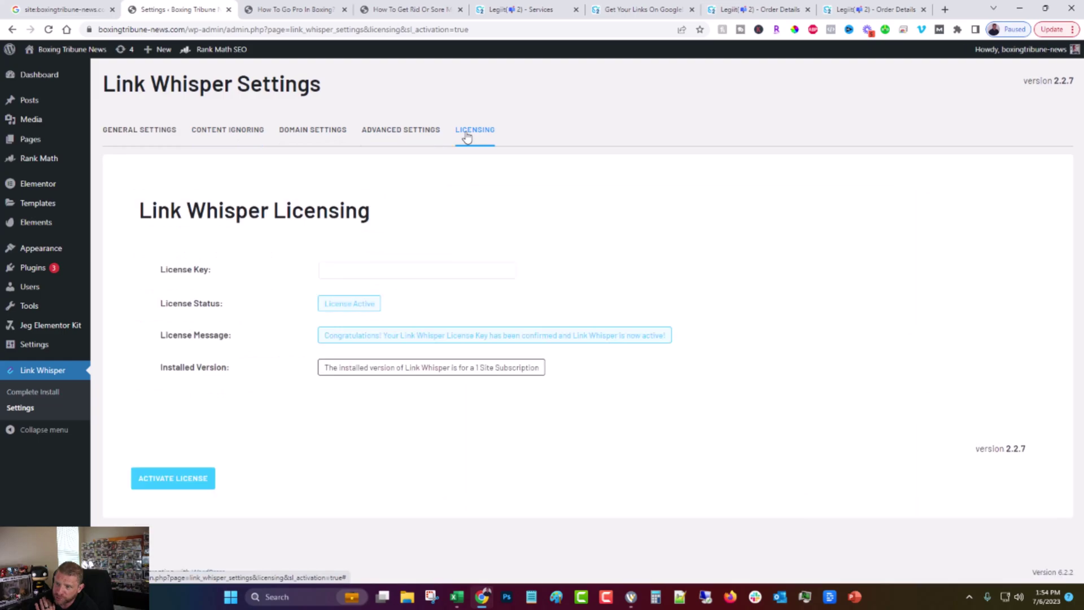
# Return to Link Whisper's general settings and examine the post types, post statuses and link limits.
pyautogui.click(146, 132)
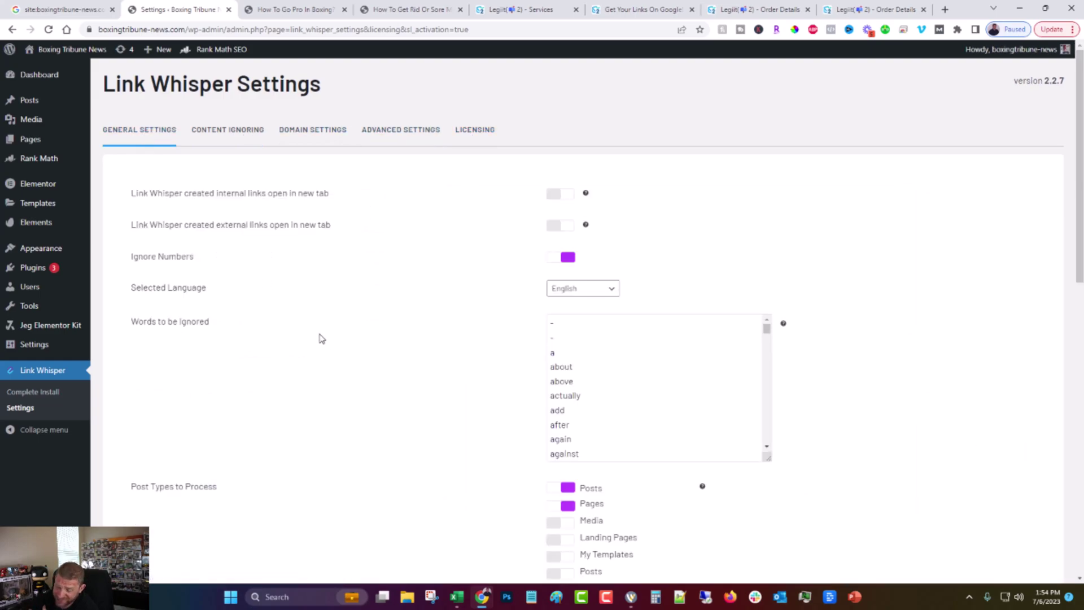
pyautogui.scroll(-5, 485, 404)
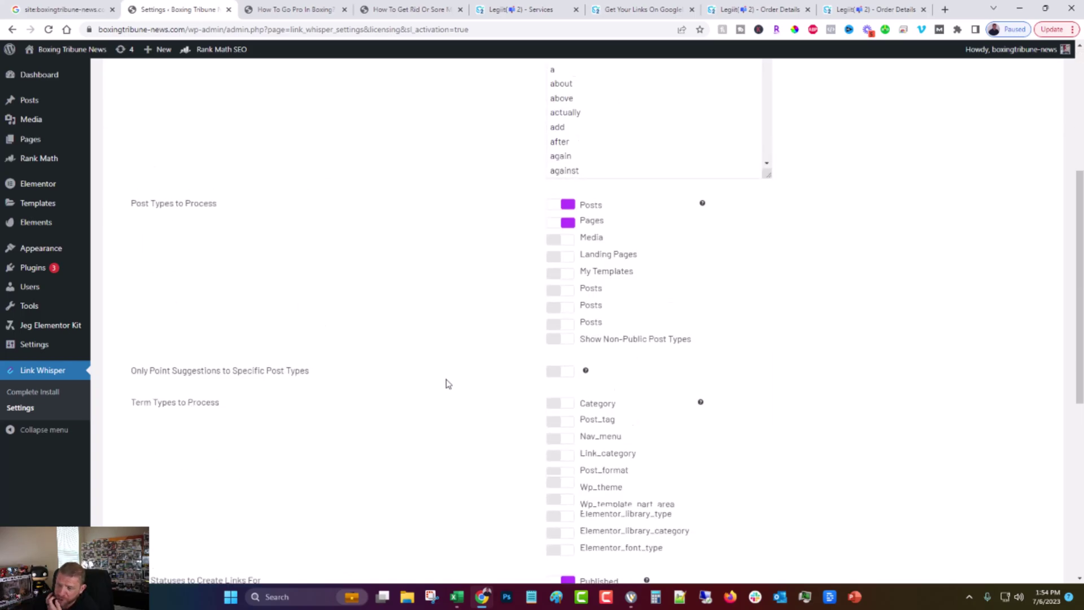
pyautogui.scroll(-5, 429, 375)
pyautogui.scroll(-3, 393, 363)
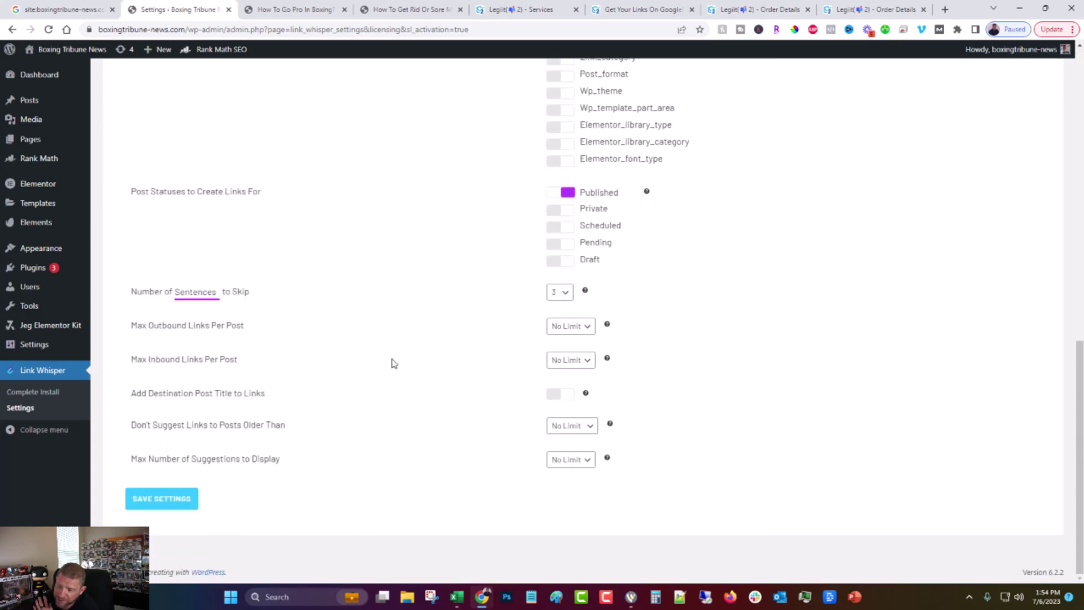
pyautogui.scroll(15, 392, 363)
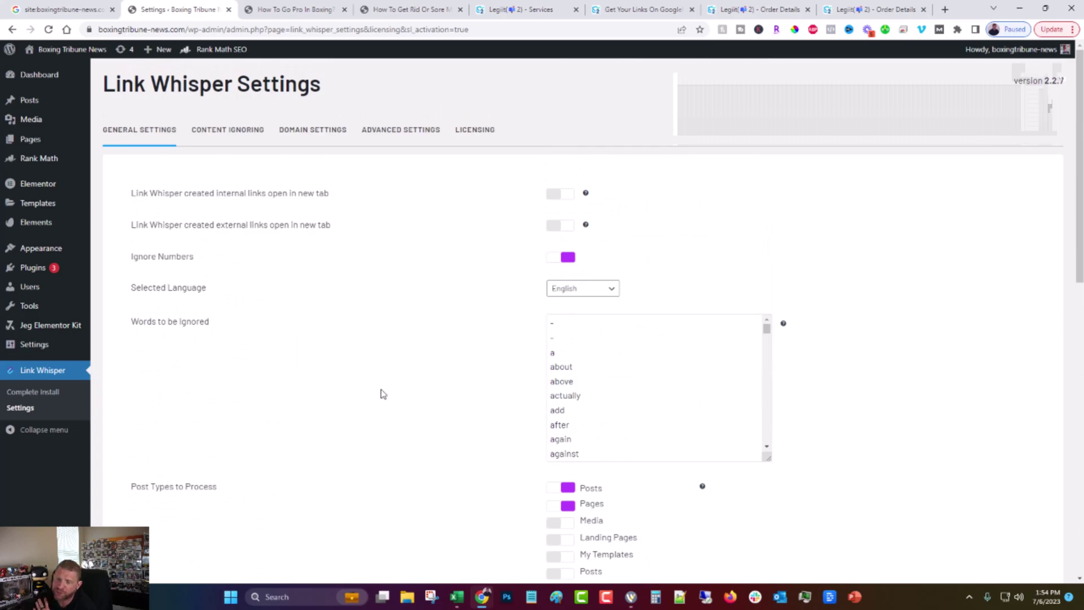
# Look back through the "How To Go Pro In Boxing?" post up to its title and return to the Link Whisper settings.
pyautogui.click(296, 9)
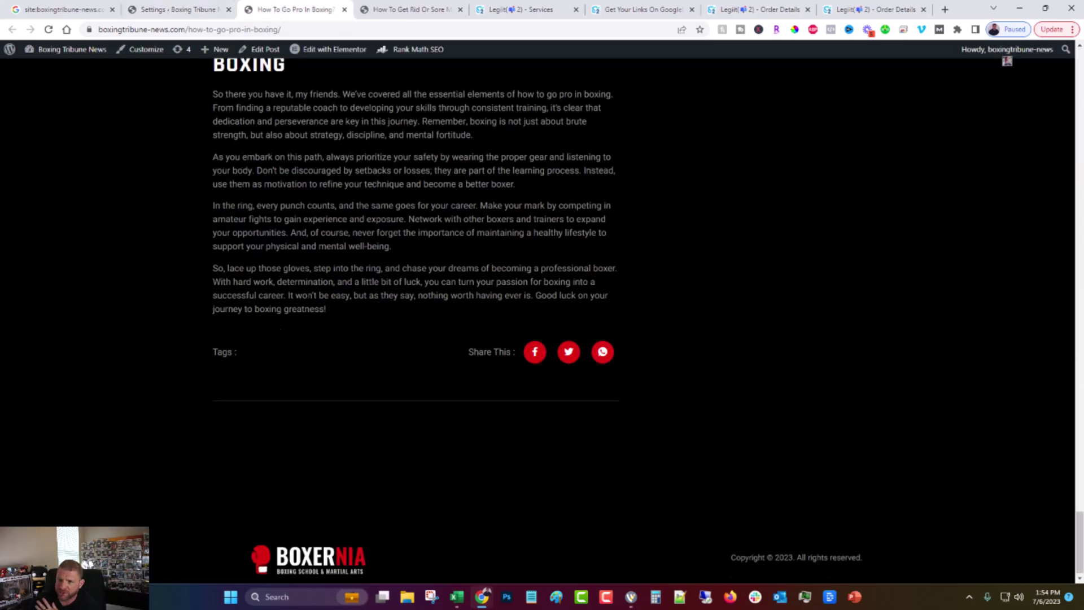
pyautogui.scroll(5, 300, 305)
pyautogui.scroll(15, 301, 305)
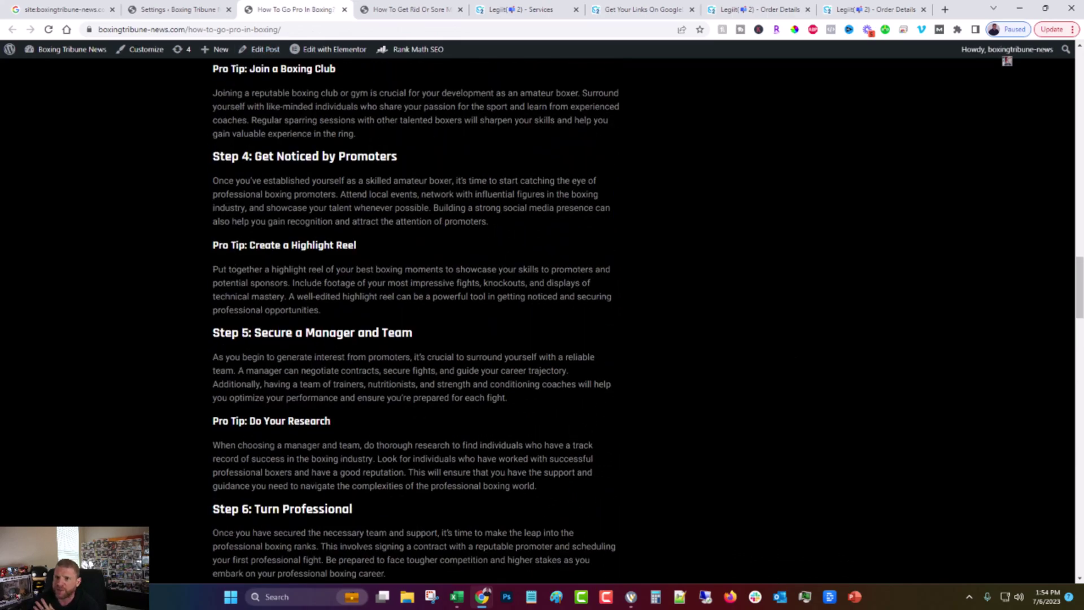
pyautogui.scroll(10, 492, 300)
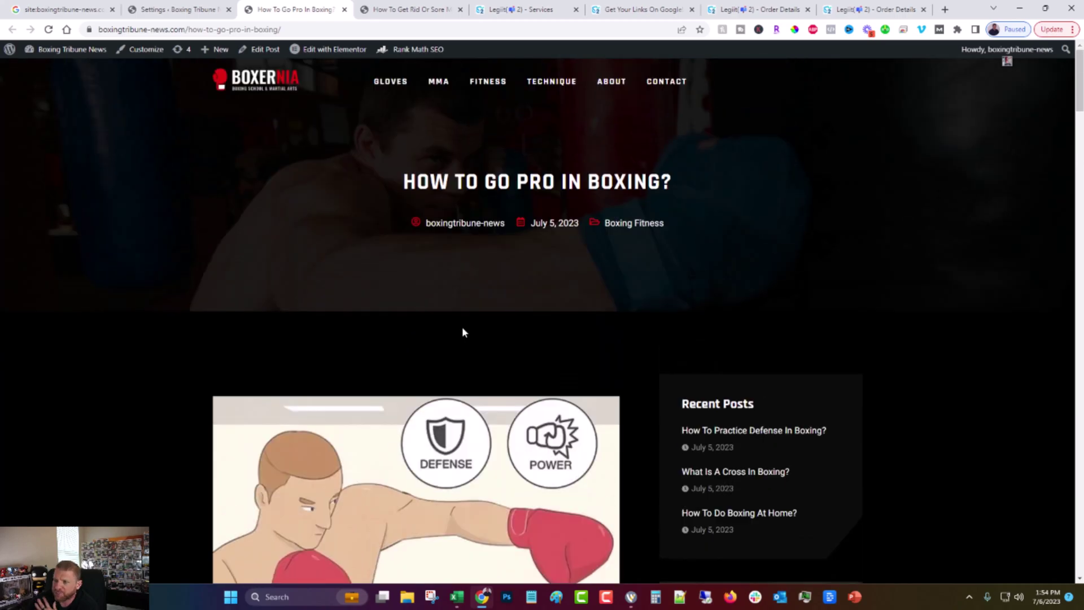
pyautogui.click(151, 5)
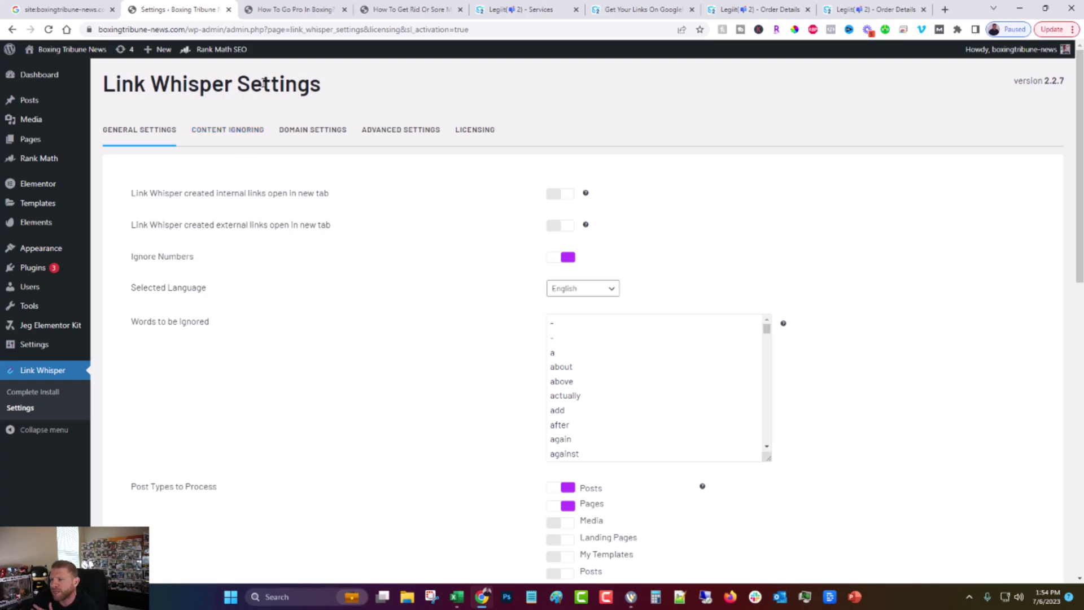
# Open the Boxing Tribune News homepage in a new tab and copy its URL.
pyautogui.moveTo(56, 49)
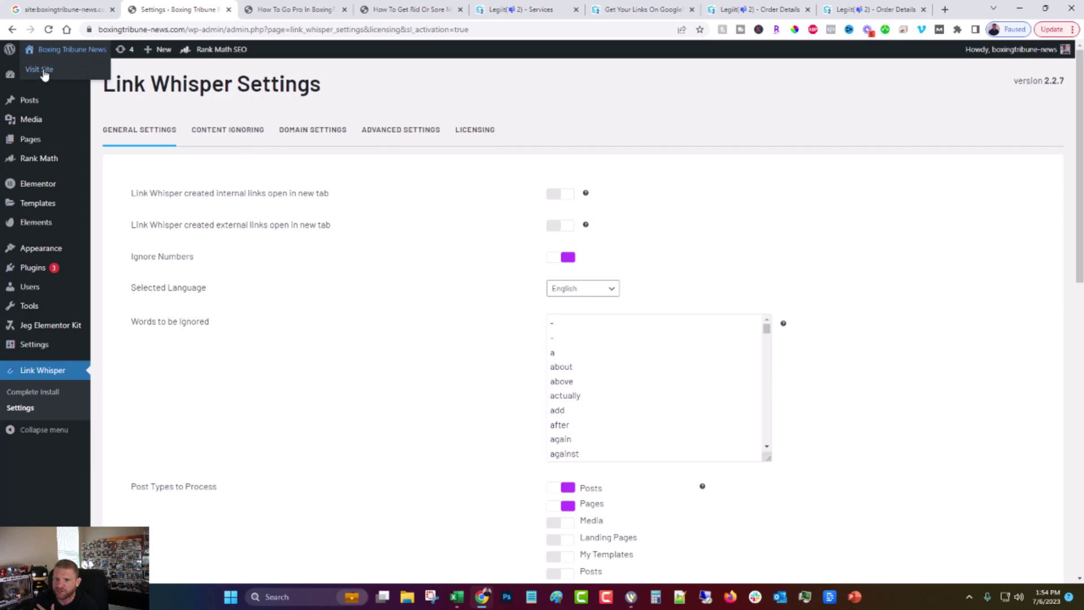
pyautogui.middleClick(45, 75)
pyautogui.click(231, 10)
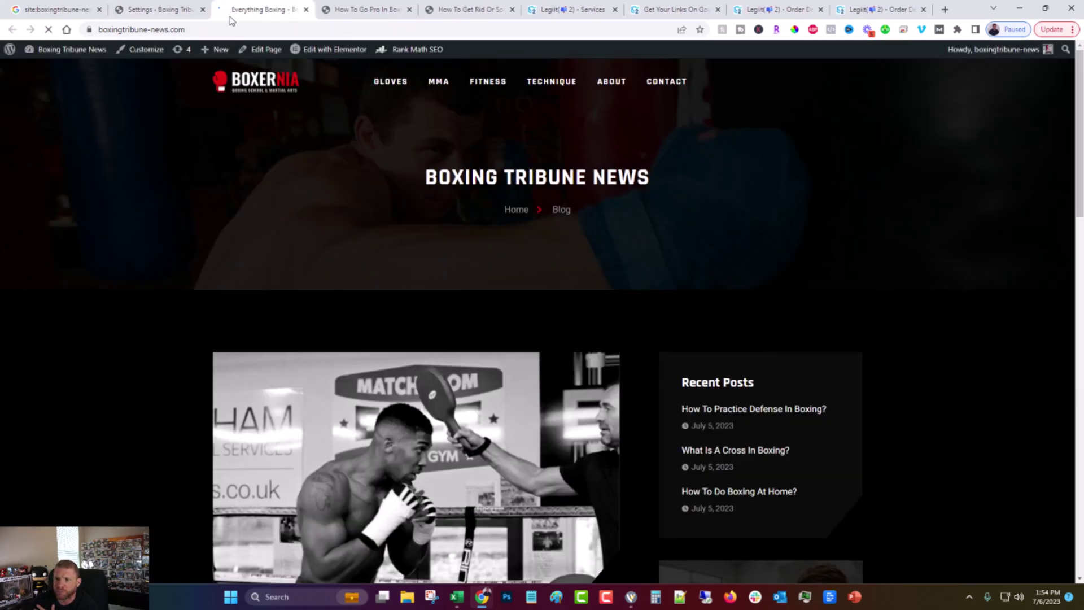
pyautogui.click(186, 29)
pyautogui.rightClick(187, 30)
pyautogui.click(213, 91)
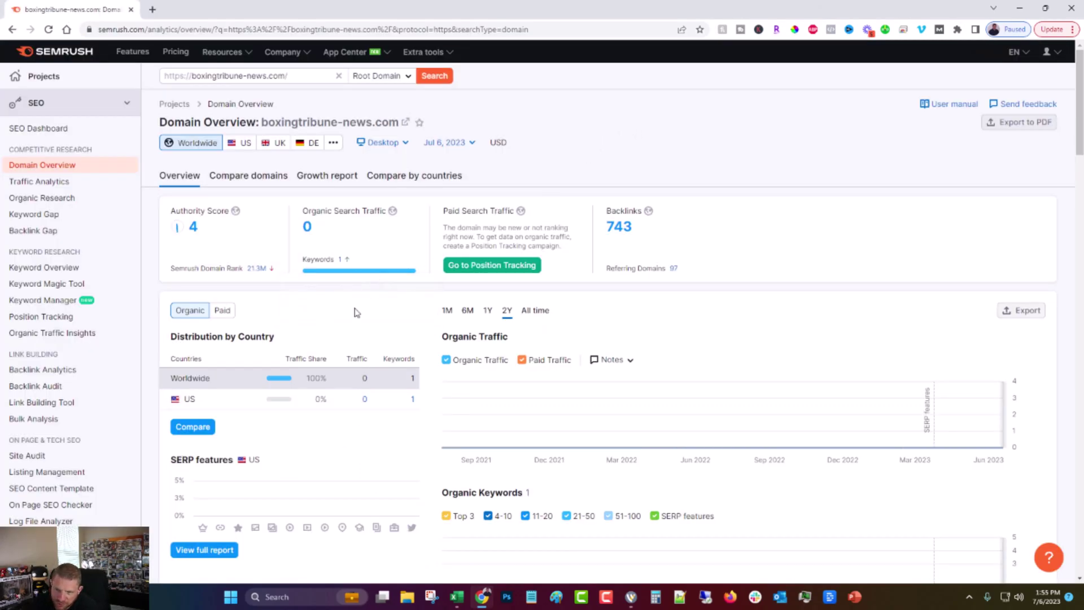
# Open the organic keywords for boxingtribune-news.com in Semrush and examine the trend and the ranking history of "how to dry boxing gloves".
pyautogui.click(341, 260)
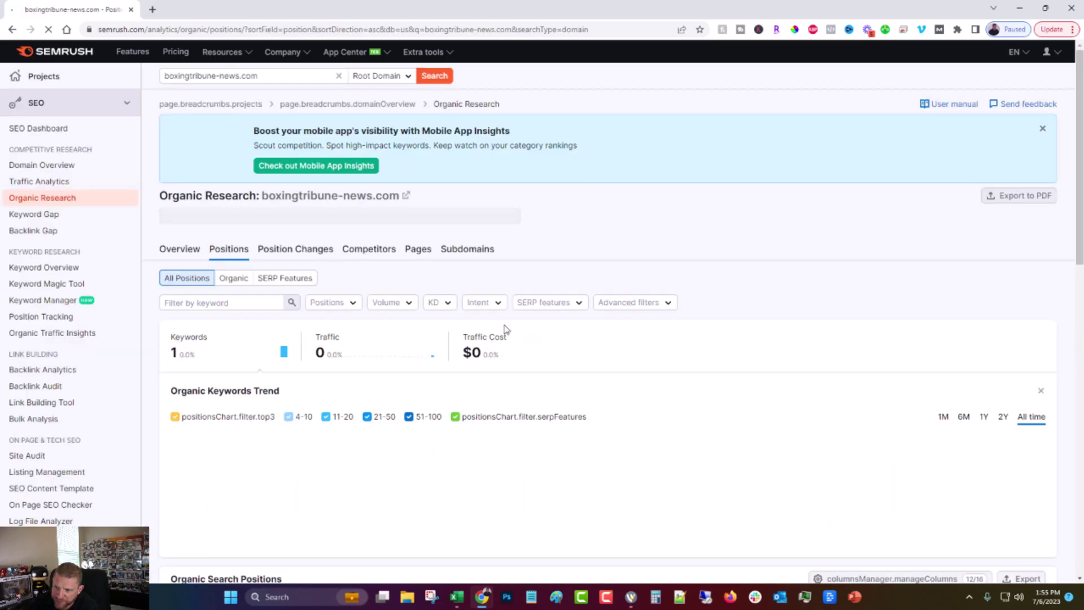
pyautogui.scroll(-4, 647, 339)
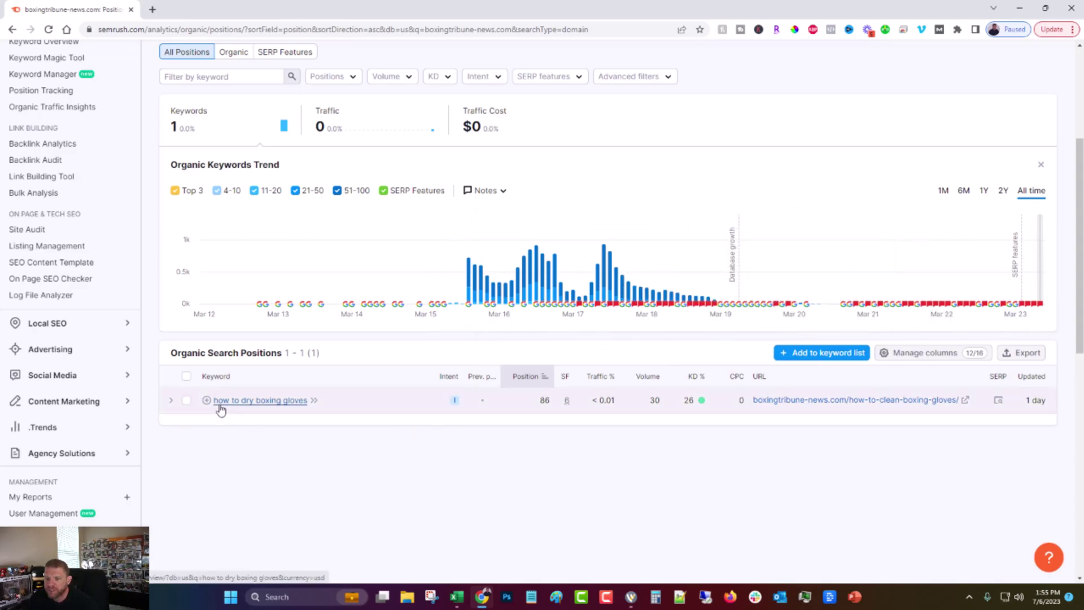
pyautogui.click(170, 402)
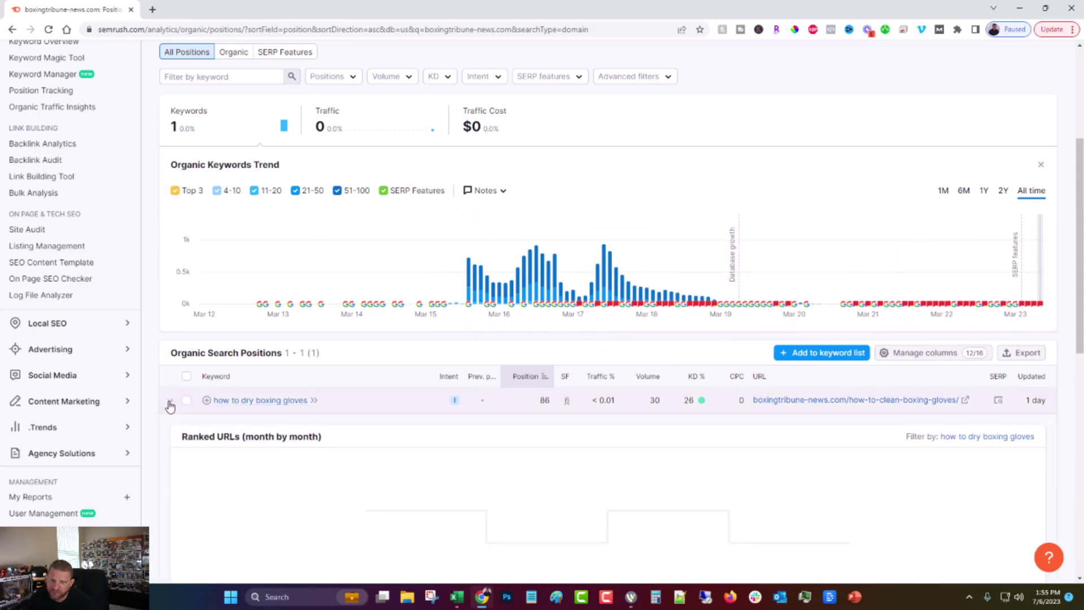
pyautogui.moveTo(212, 403); pyautogui.dragTo(310, 408)
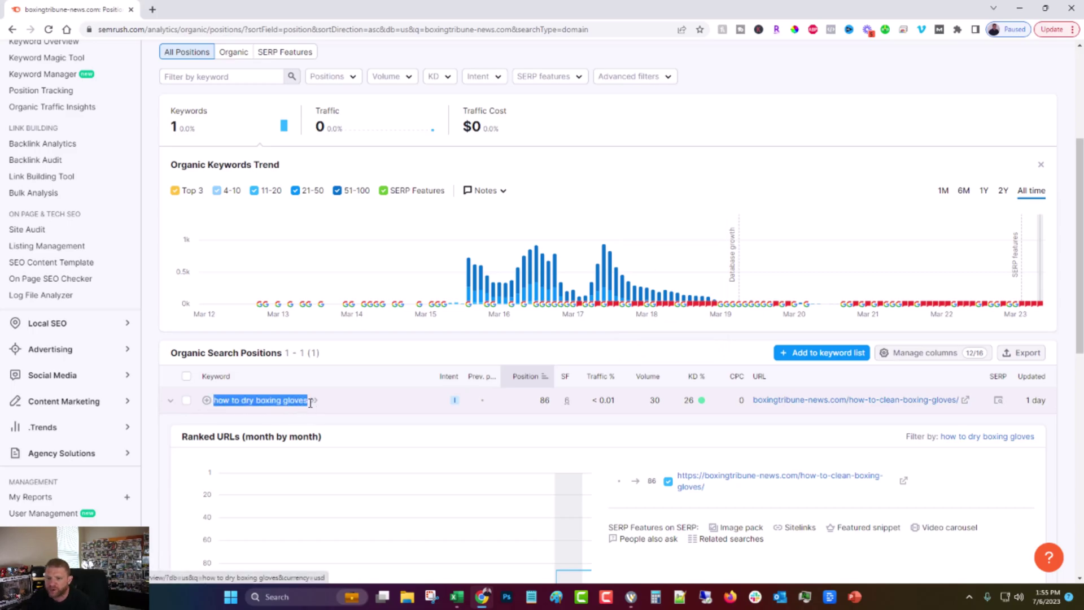
pyautogui.scroll(-5, 460, 399)
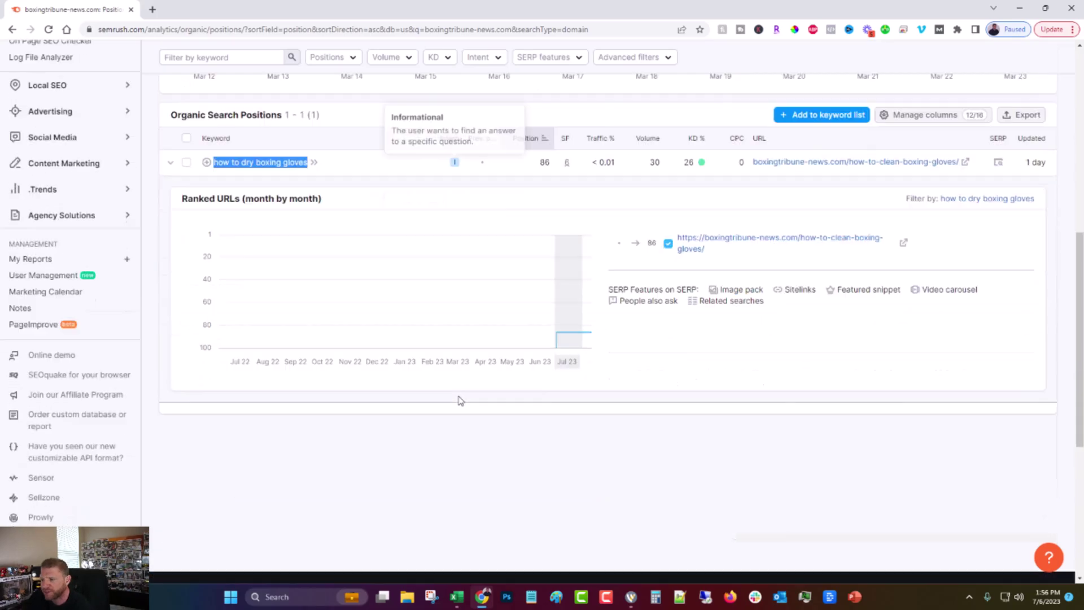
pyautogui.scroll(3, 459, 401)
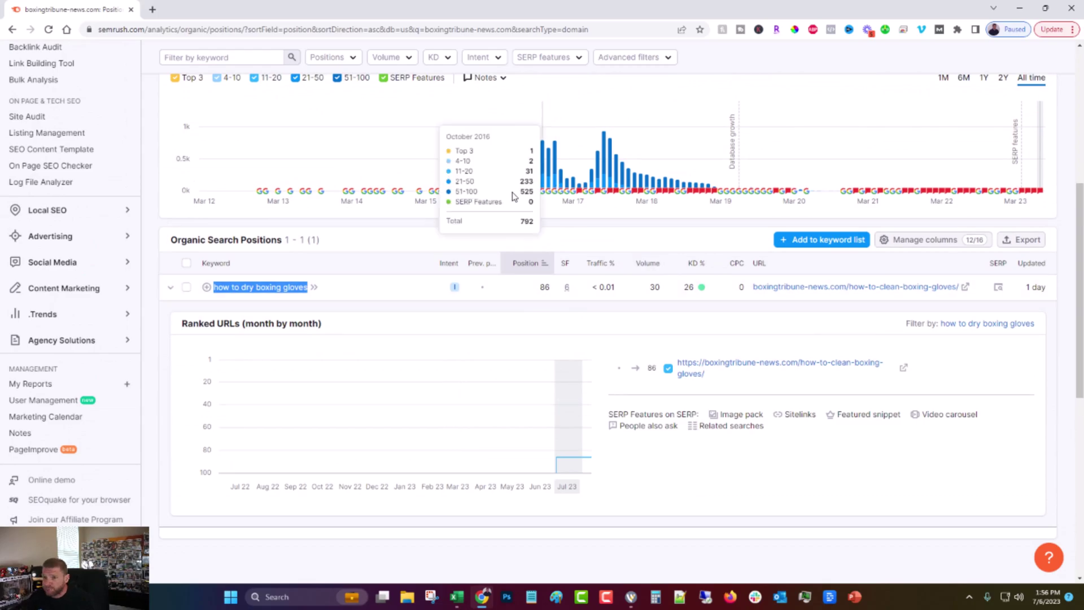
pyautogui.scroll(3, 542, 181)
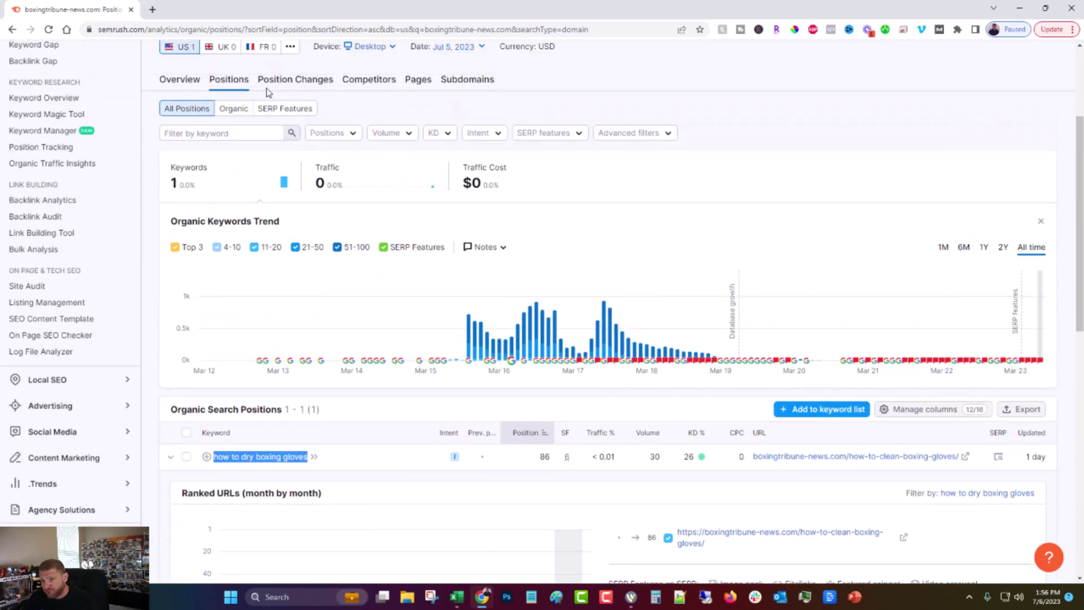
# Open Ahrefs in a new tab and view the organic keywords for boxingtribune-news.com.
pyautogui.click(151, 8)
pyautogui.write('a')
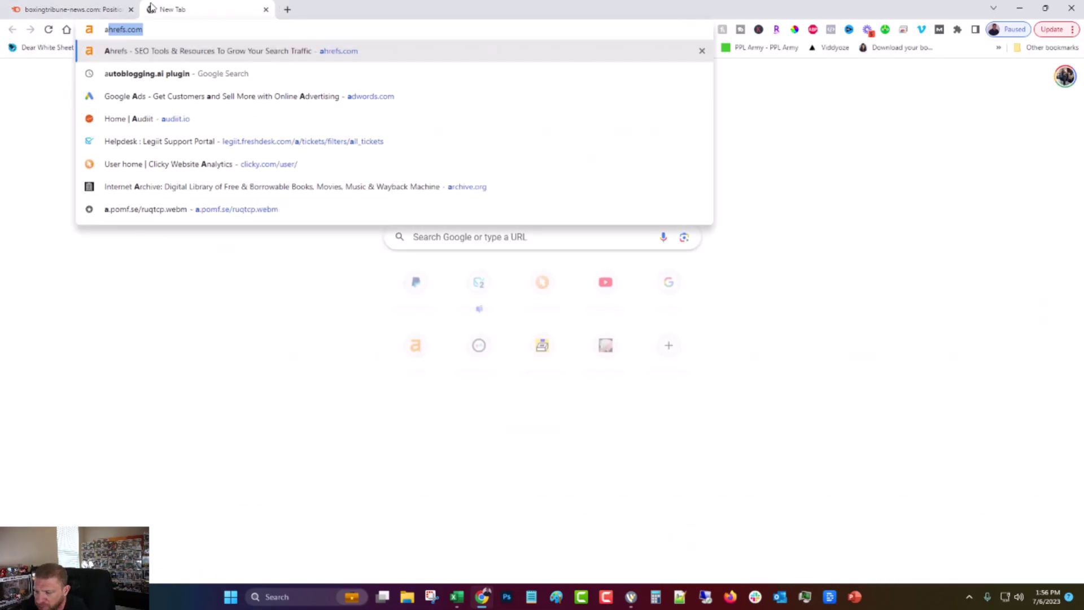
pyautogui.press('Return')
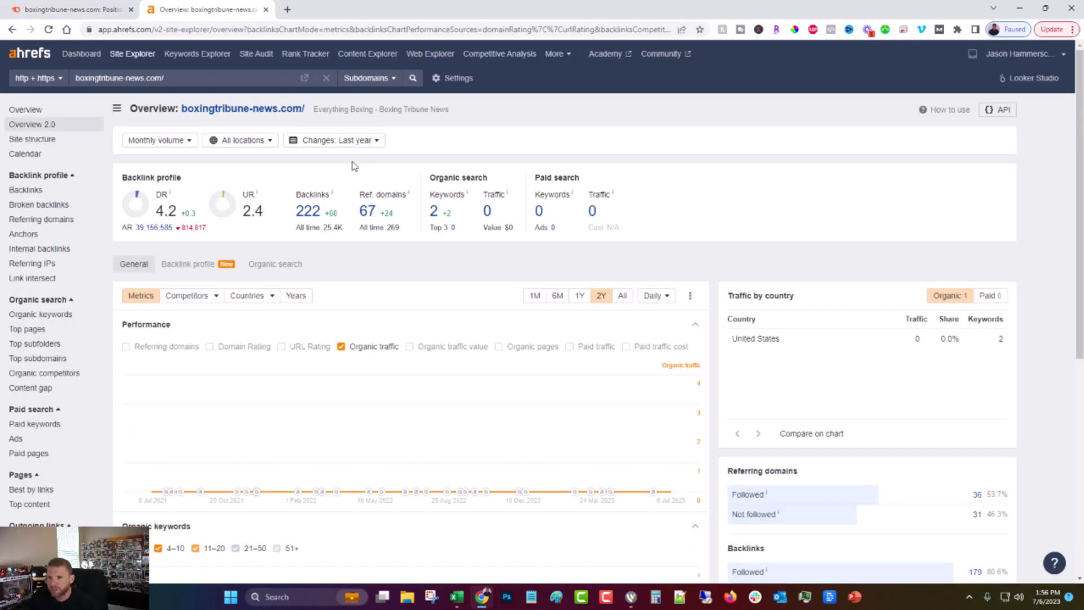
pyautogui.click(434, 213)
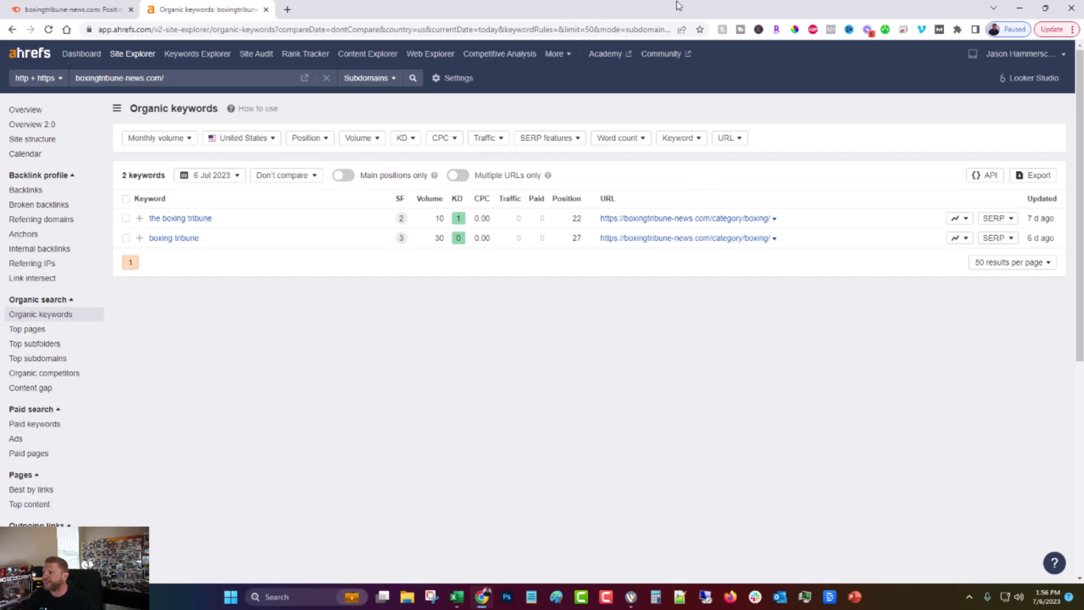
# Switch back to the Boxing Tribune News site, reload its homepage and look over the posts and email signup.
pyautogui.hotkey('alt', 'Tab')
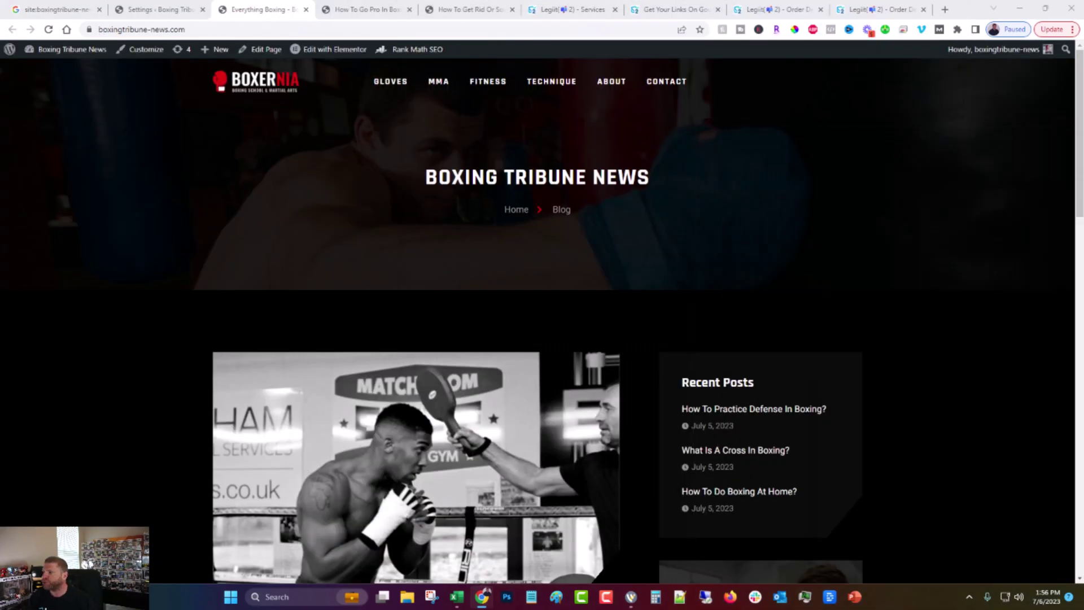
pyautogui.click(225, 92)
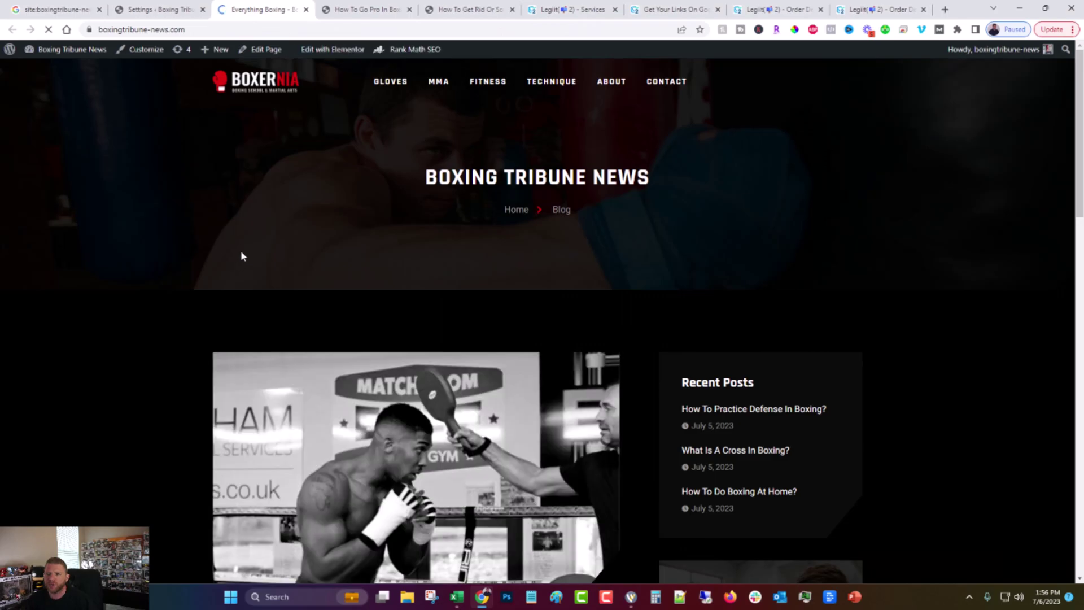
pyautogui.scroll(-15, 239, 255)
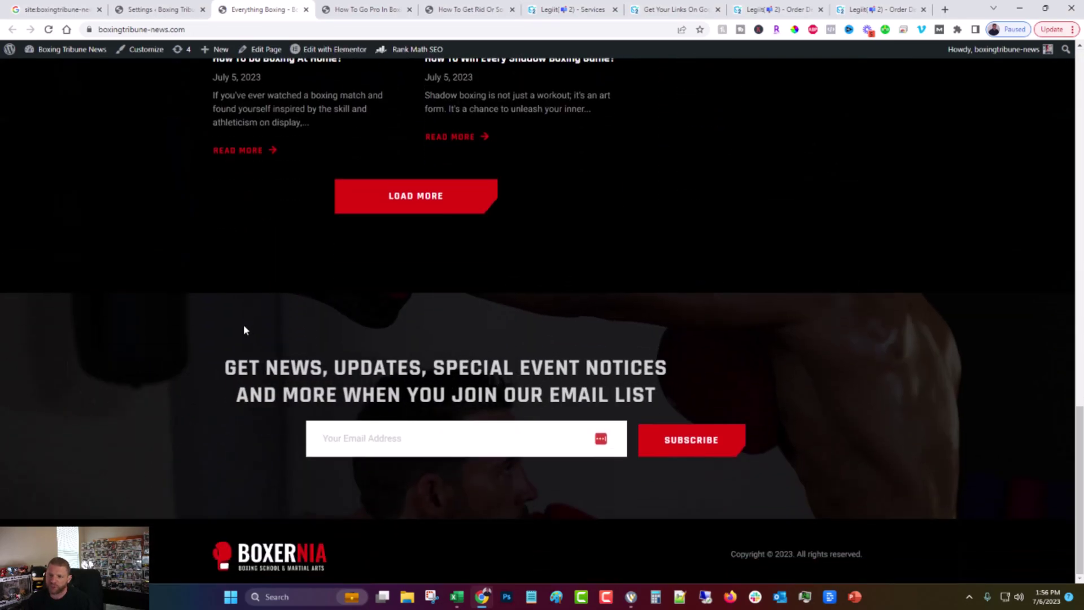
pyautogui.scroll(15, 244, 330)
pyautogui.scroll(-6, 243, 331)
pyautogui.scroll(6, 244, 332)
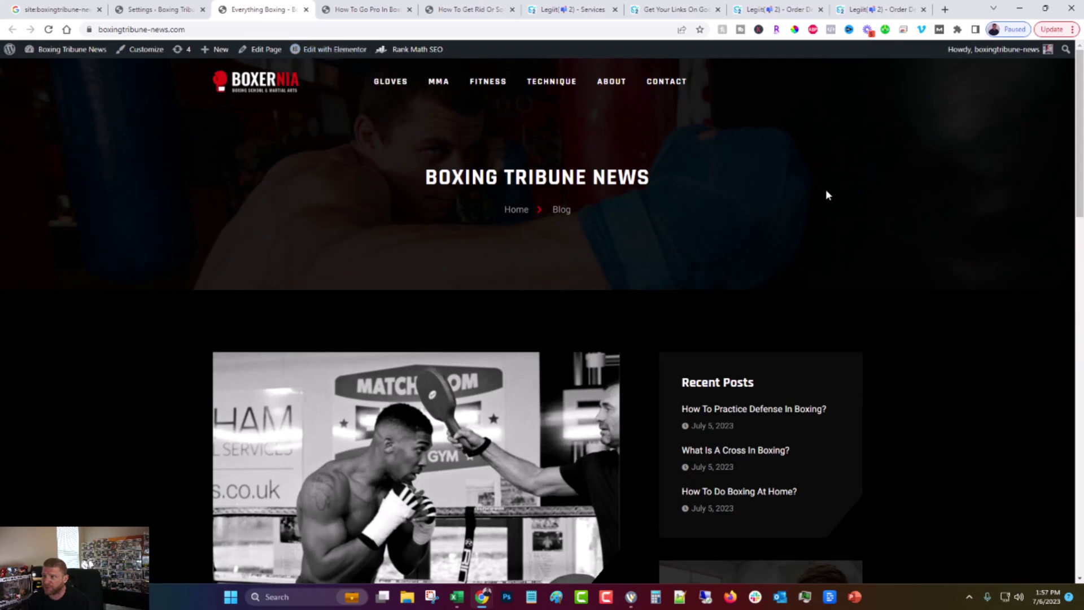
# Open the "Build GPT3 AI Automated Blogging On Your Niche" service from its Legiit order and review its description, FAQ and reviews.
pyautogui.click(877, 9)
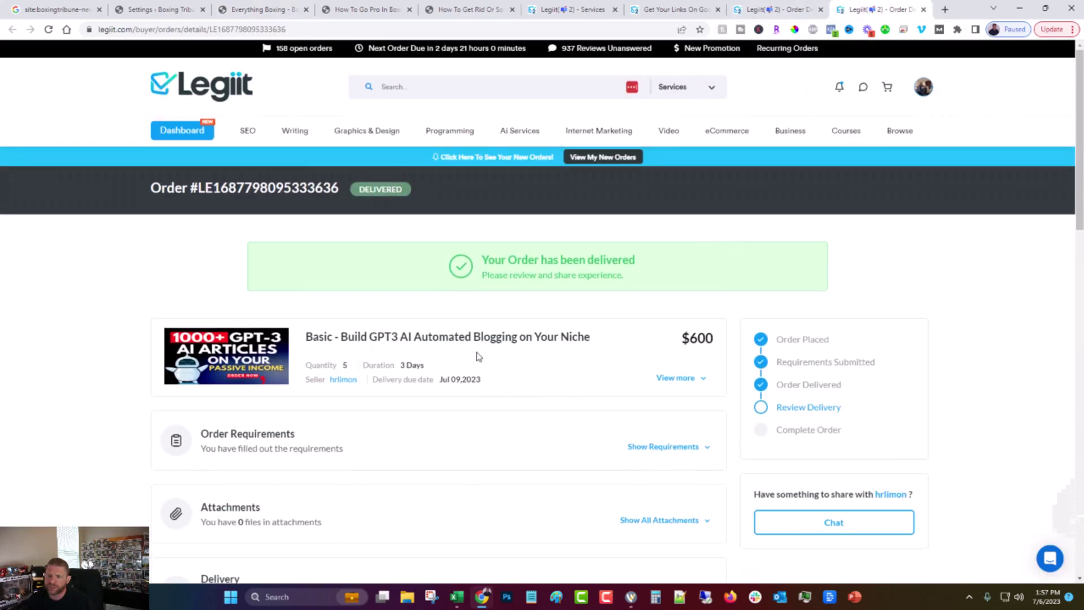
pyautogui.click(367, 342)
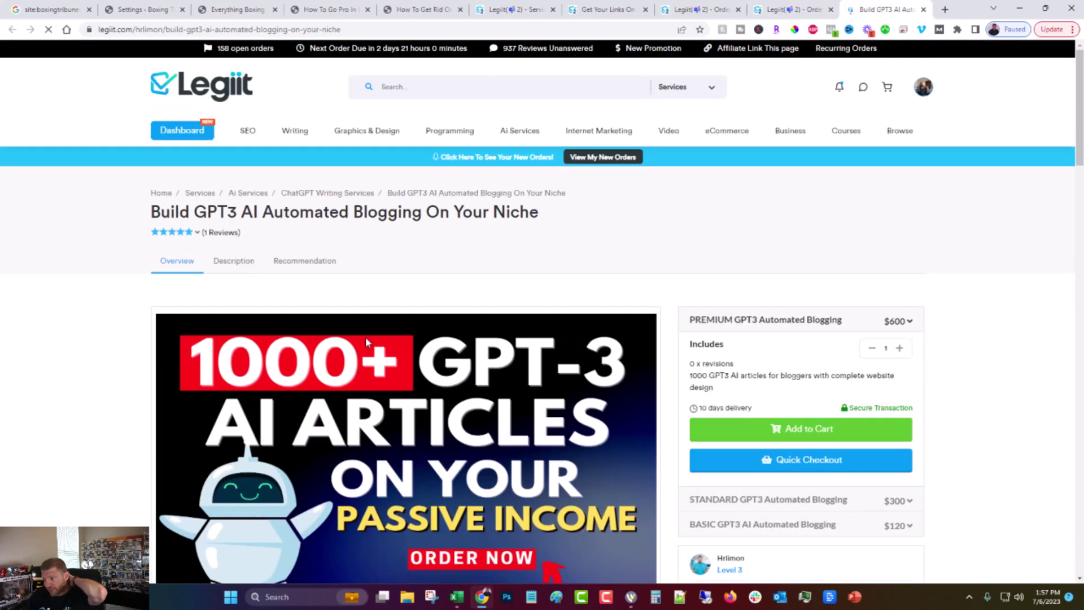
pyautogui.scroll(-10, 561, 329)
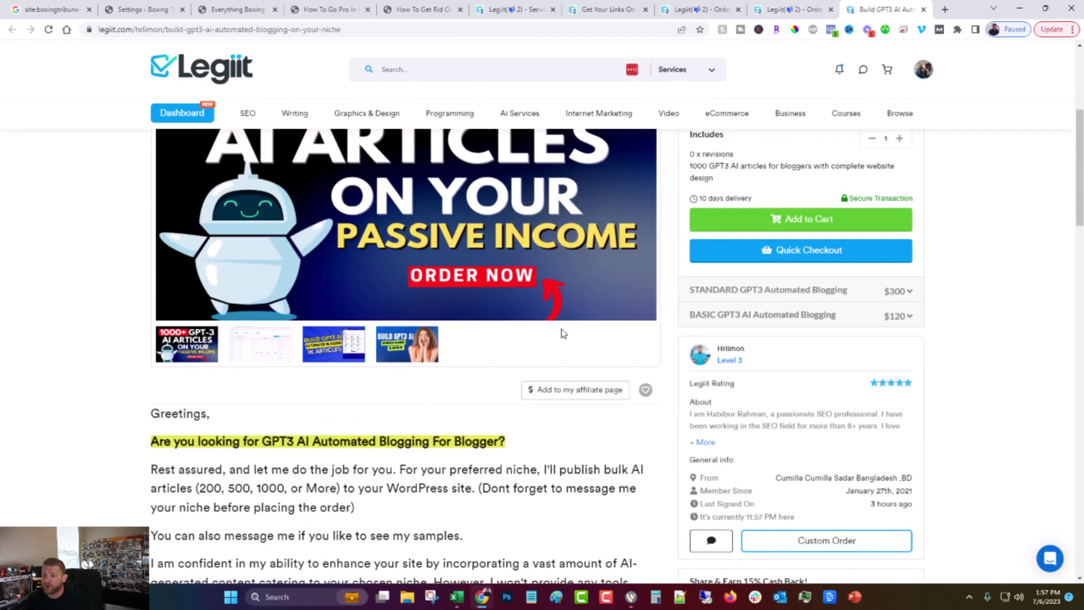
pyautogui.scroll(-15, 542, 343)
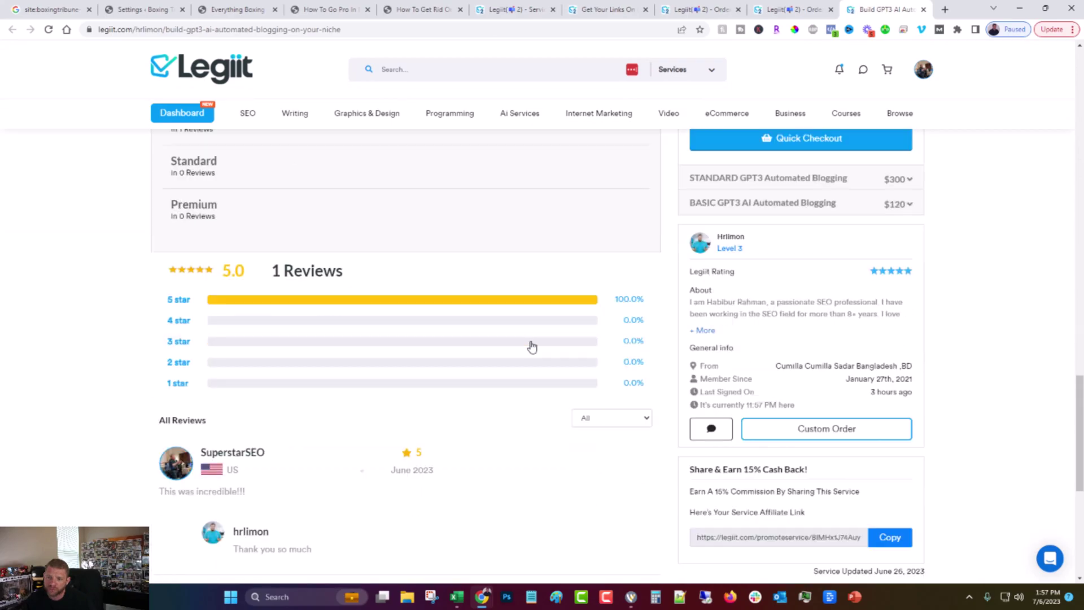
pyautogui.scroll(-5, 531, 346)
pyautogui.scroll(12, 529, 346)
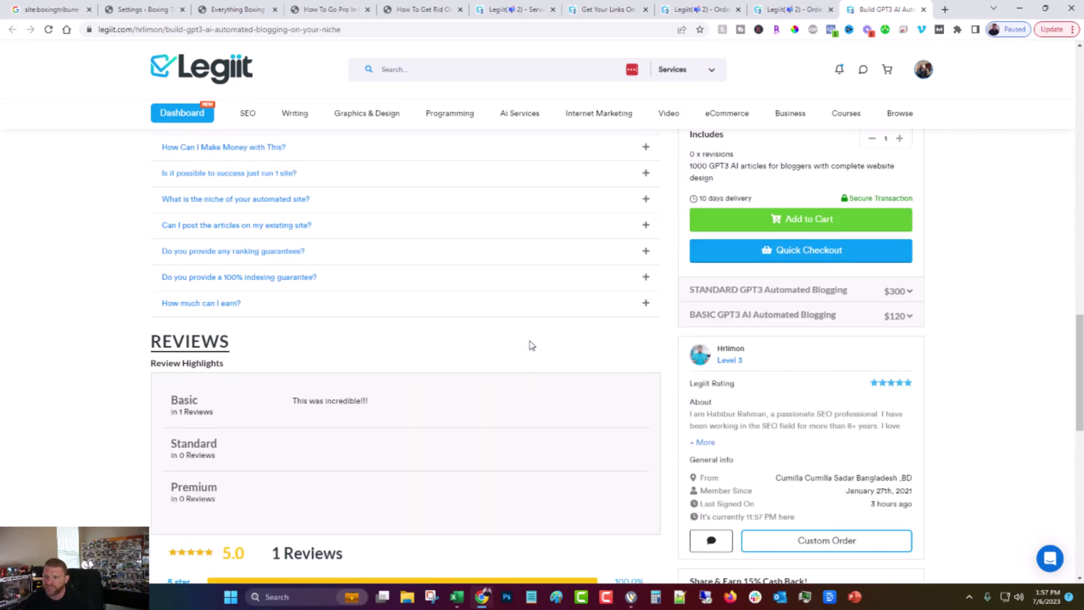
pyautogui.scroll(15, 527, 345)
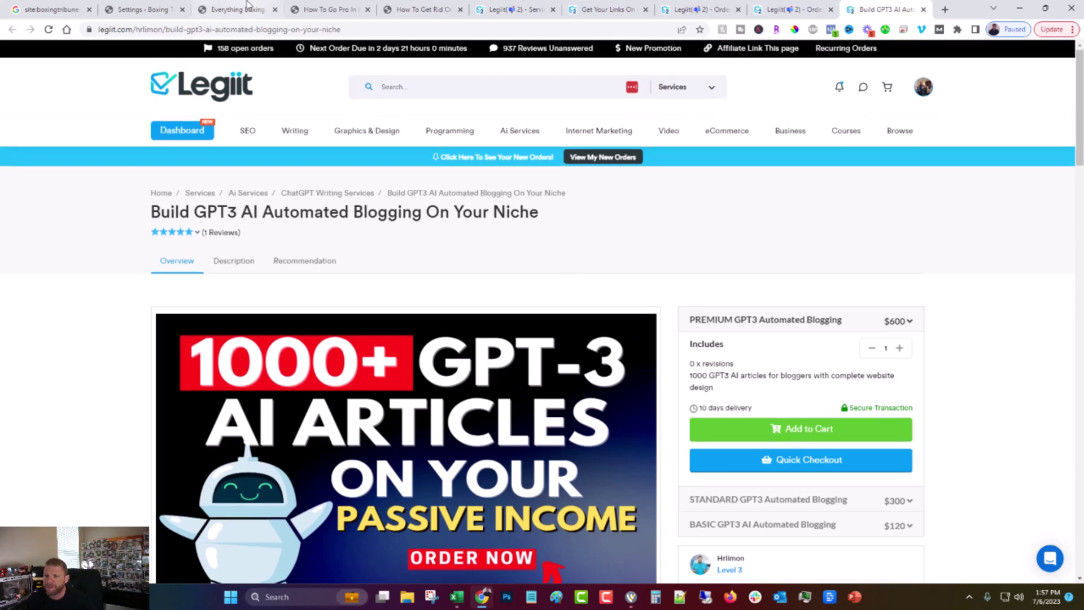
# Look over the Boxing Tribune News homepage again and review the Legiit order that delivered the IFTTT record file.
pyautogui.click(246, 8)
pyautogui.scroll(-15, 276, 335)
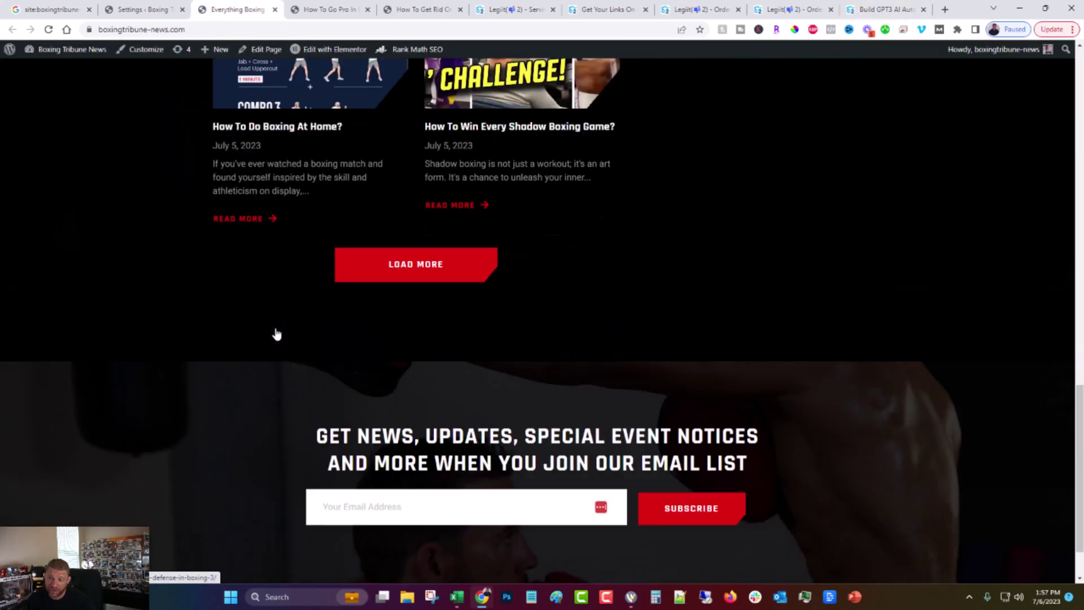
pyautogui.scroll(15, 276, 335)
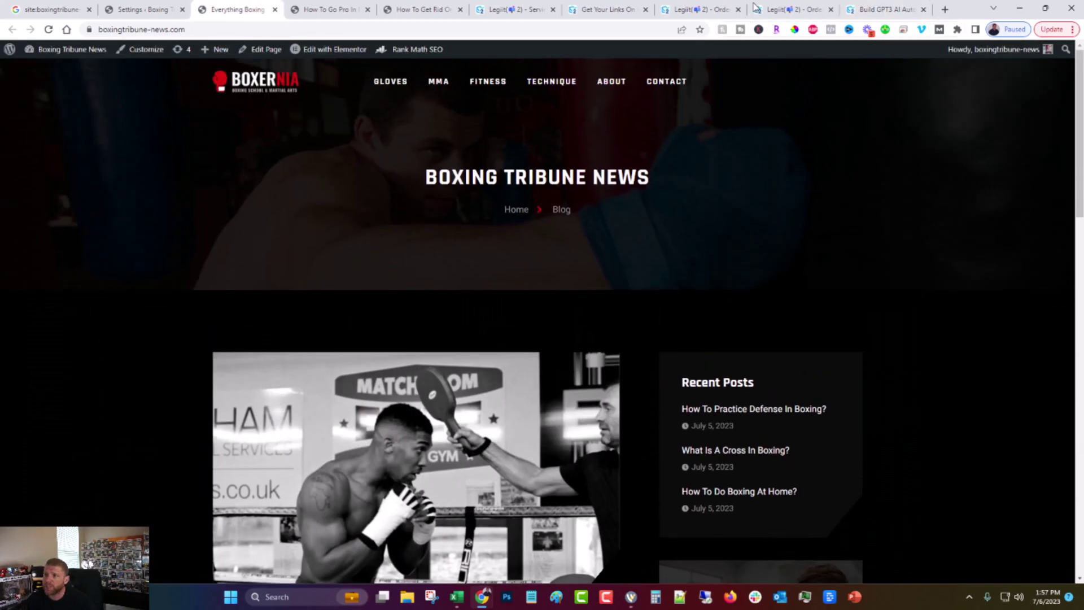
pyautogui.click(760, 6)
pyautogui.click(699, 8)
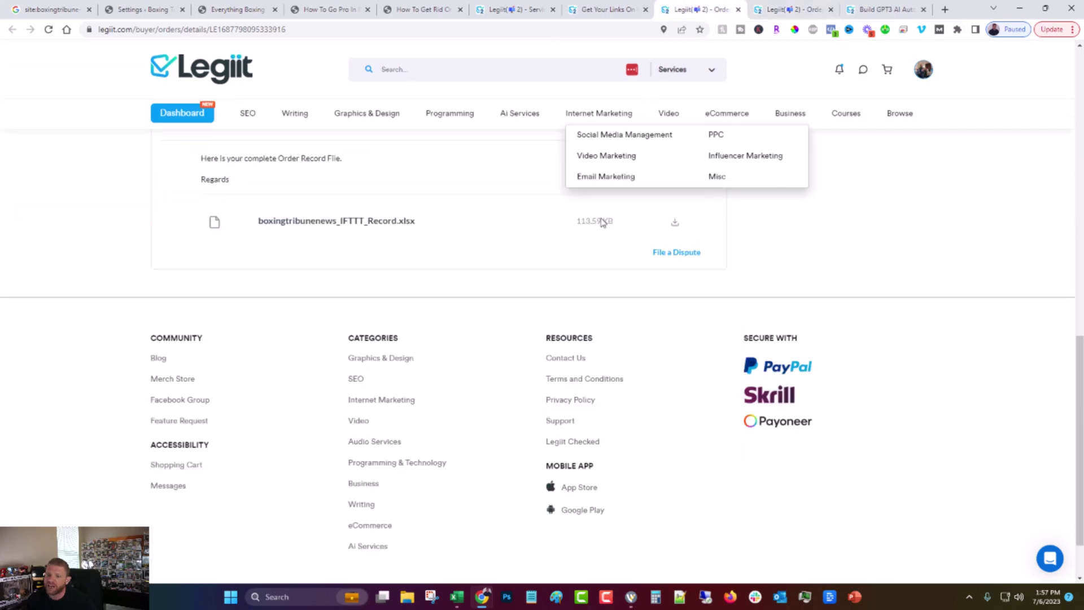
pyautogui.scroll(10, 590, 291)
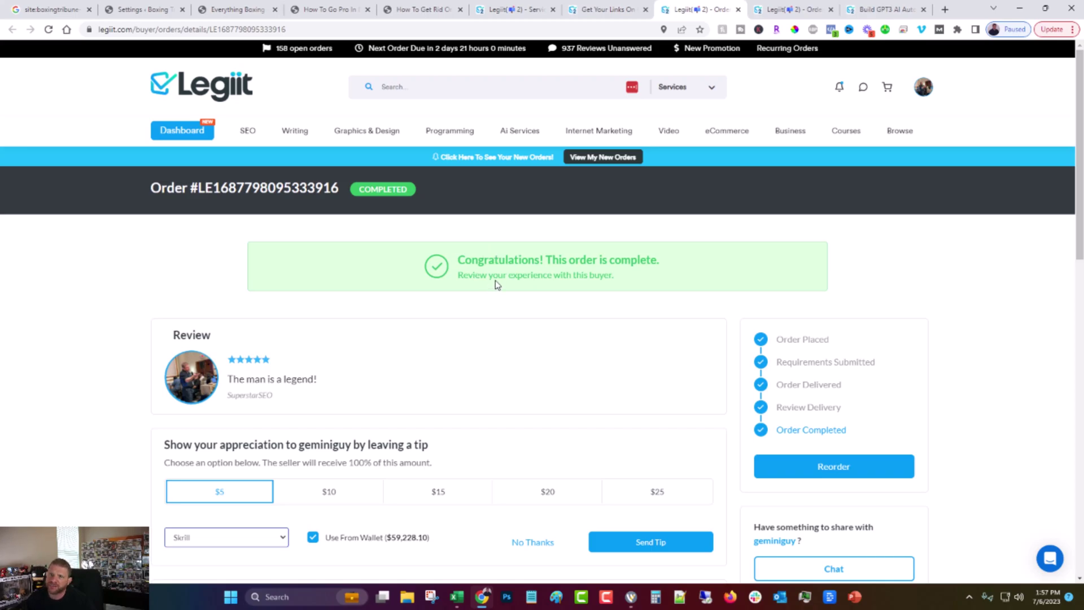
# Switch to the Google results for site:boxingtribune-news.com and look through the indexed pages to the end.
pyautogui.click(244, 6)
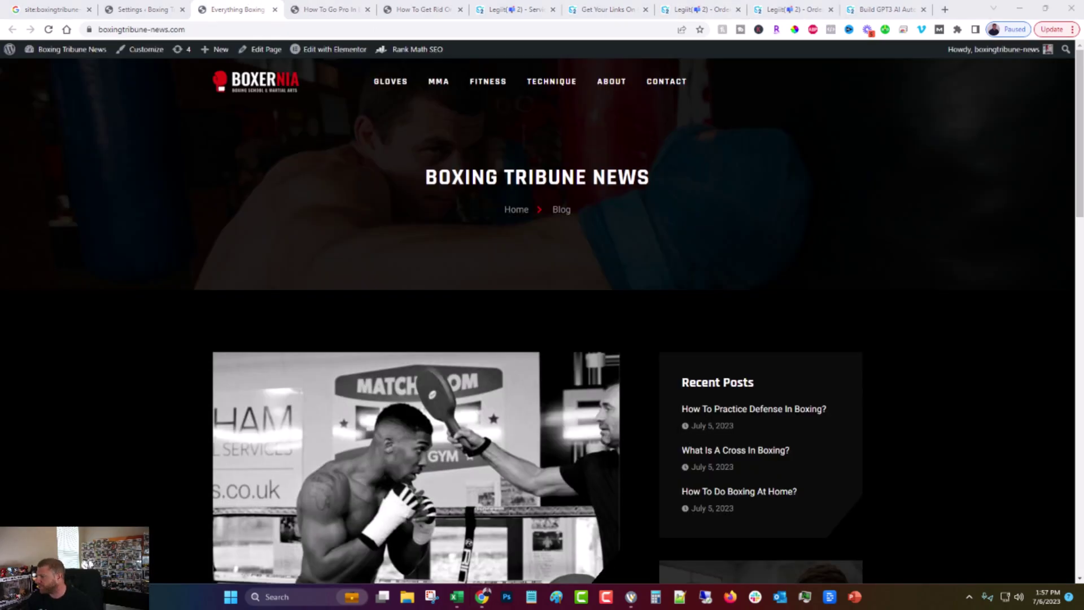
pyautogui.hotkey('alt', 'Tab')
pyautogui.scroll(-10, 429, 271)
pyautogui.scroll(-15, 408, 288)
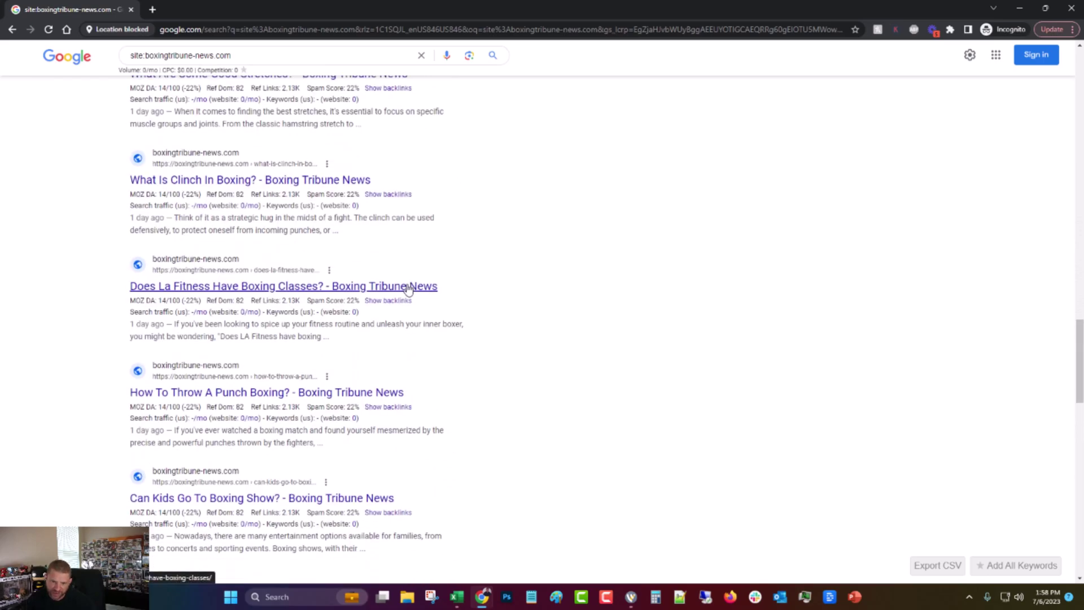
pyautogui.scroll(-15, 408, 288)
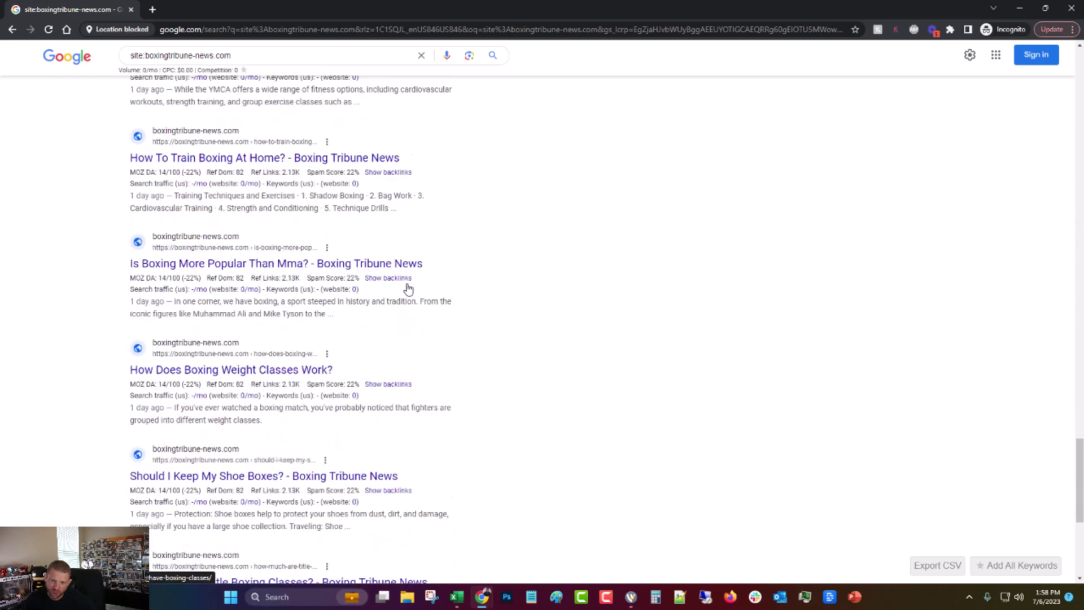
pyautogui.scroll(-10, 409, 288)
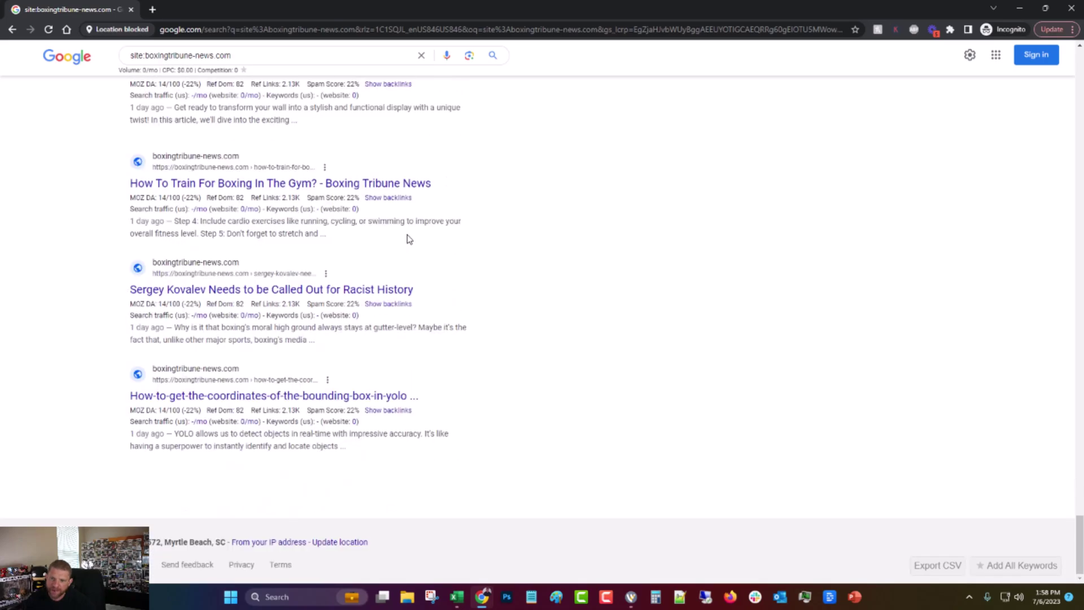
# Return to the Boxing Tribune News WordPress admin and review Rank Math's Instant Indexing console and Google API settings.
pyautogui.doubleClick(468, 6)
pyautogui.click(265, 192)
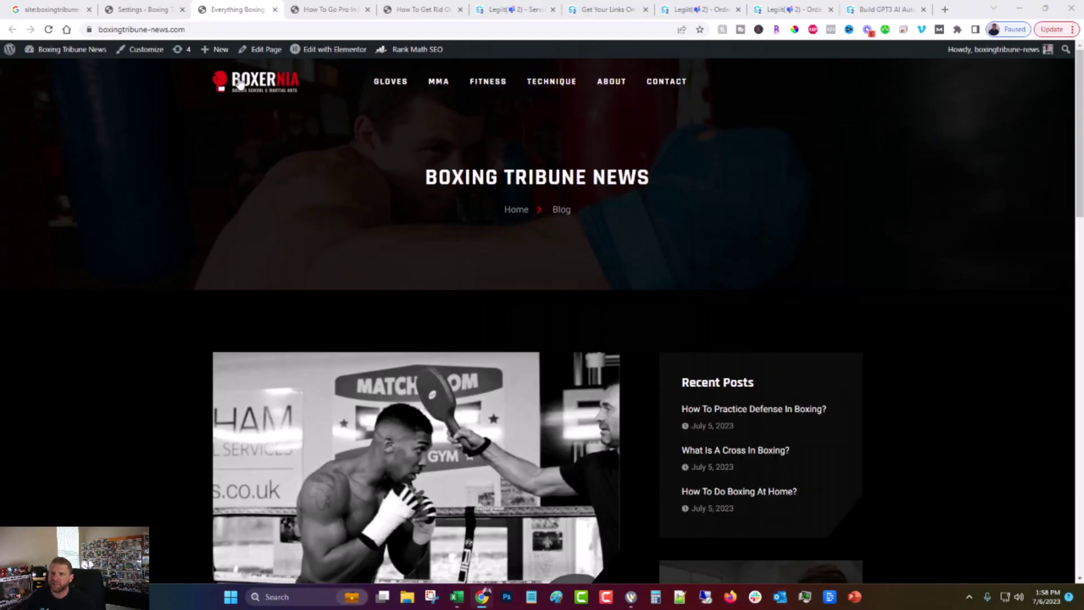
pyautogui.click(169, 8)
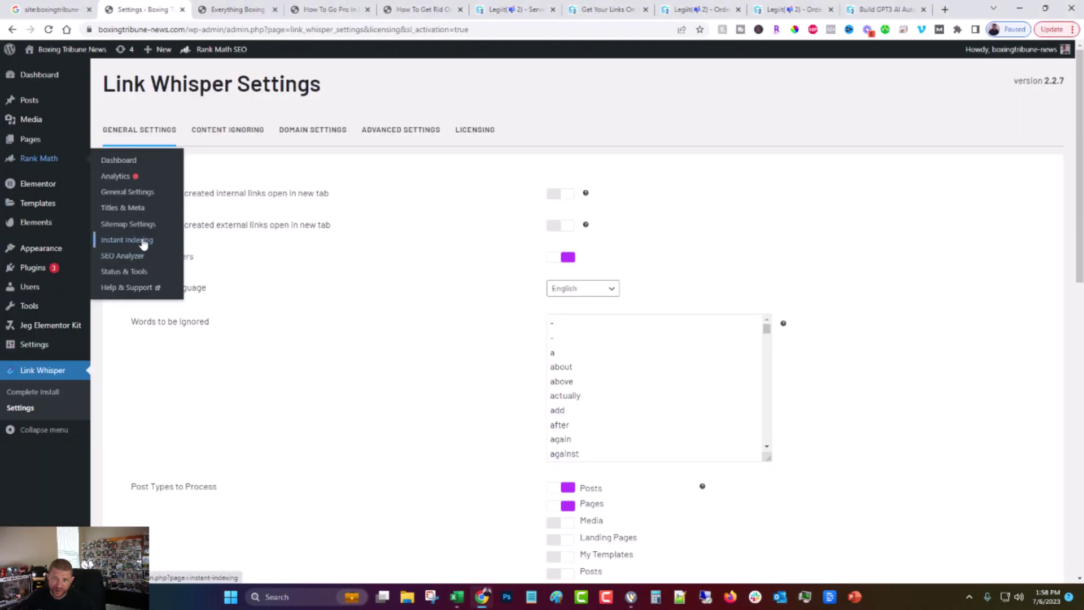
pyautogui.click(143, 242)
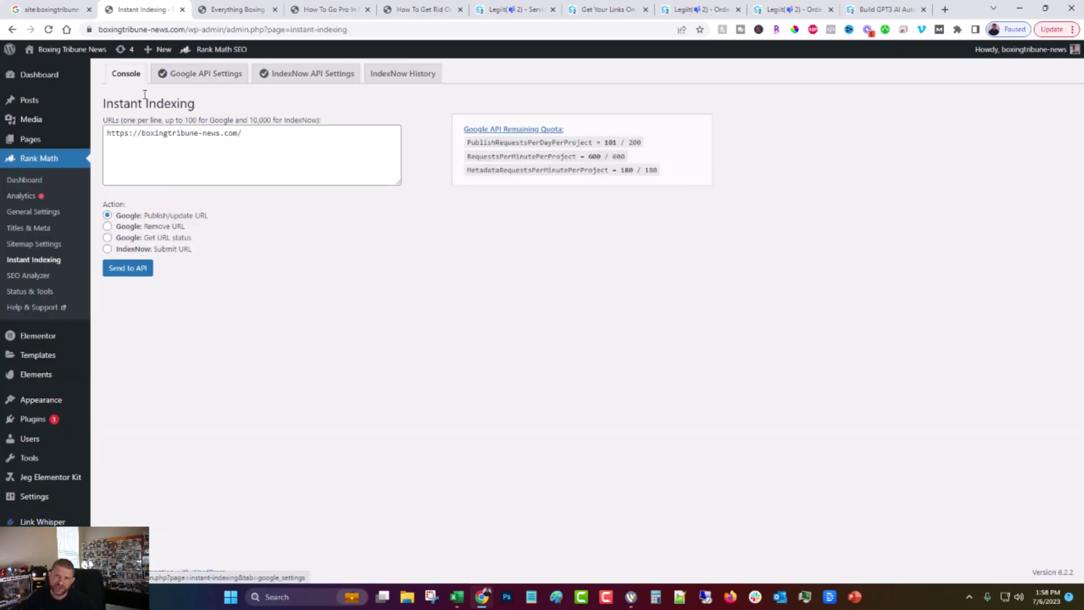
pyautogui.click(209, 73)
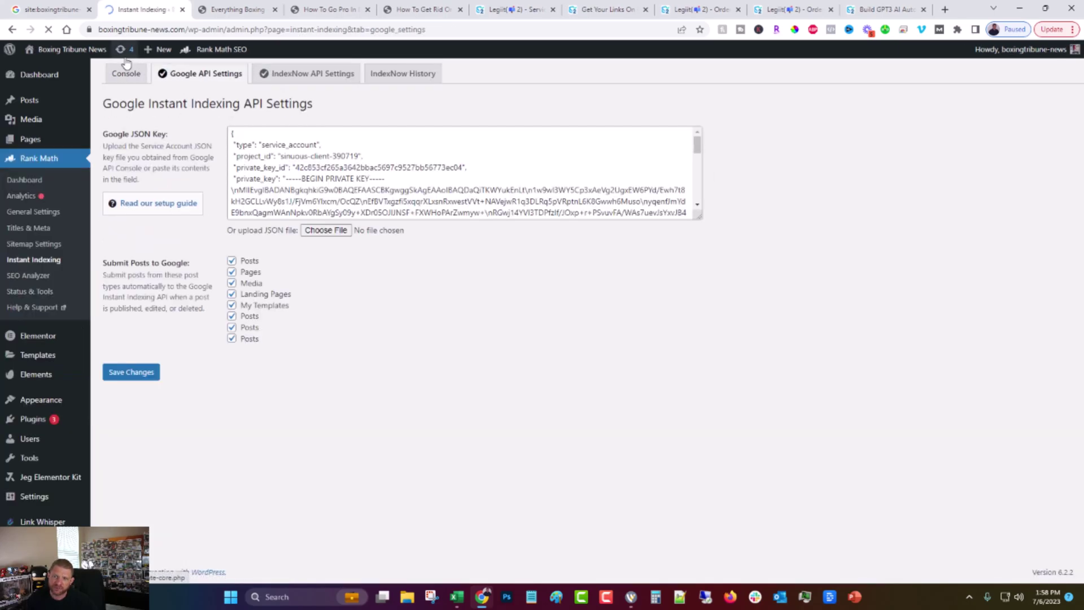
pyautogui.click(123, 75)
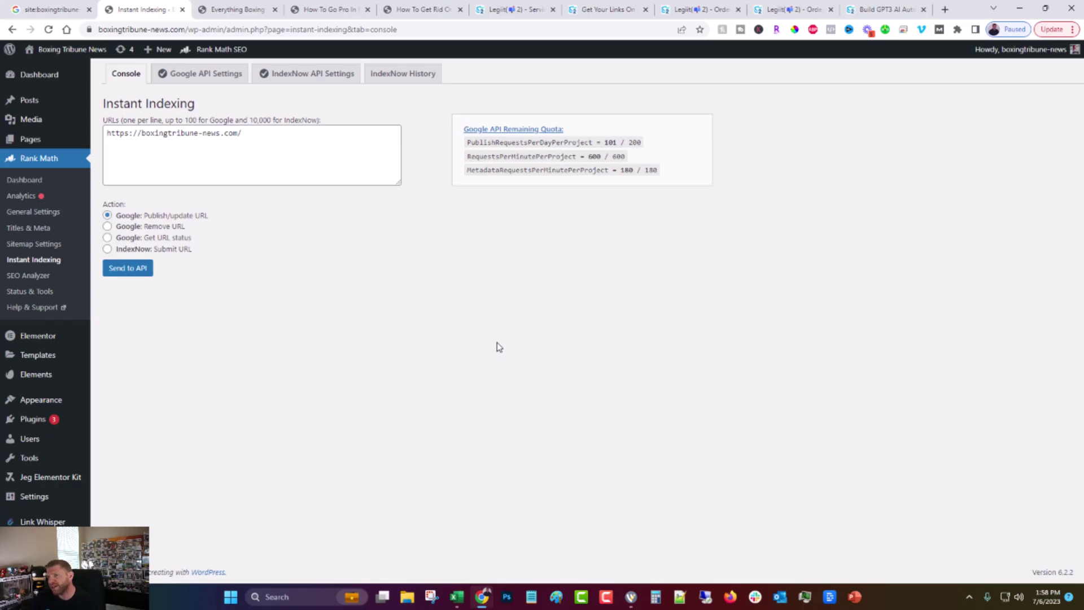
# Switch to the "Get Your Links On Google!" service on Legiit and look through its description and reviews.
pyautogui.click(511, 9)
pyautogui.click(617, 6)
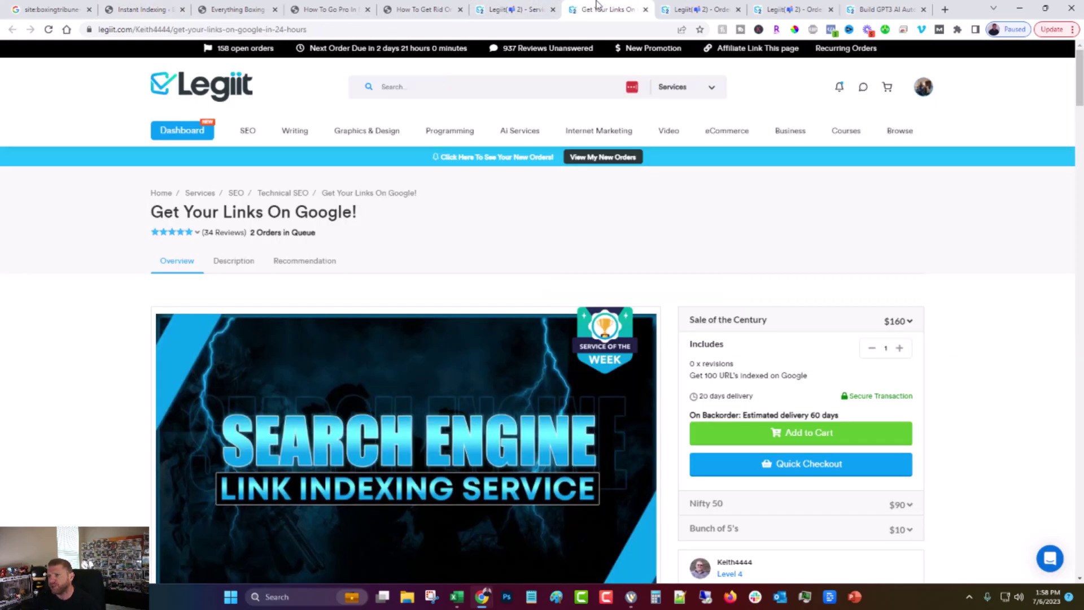
pyautogui.scroll(-20, 445, 328)
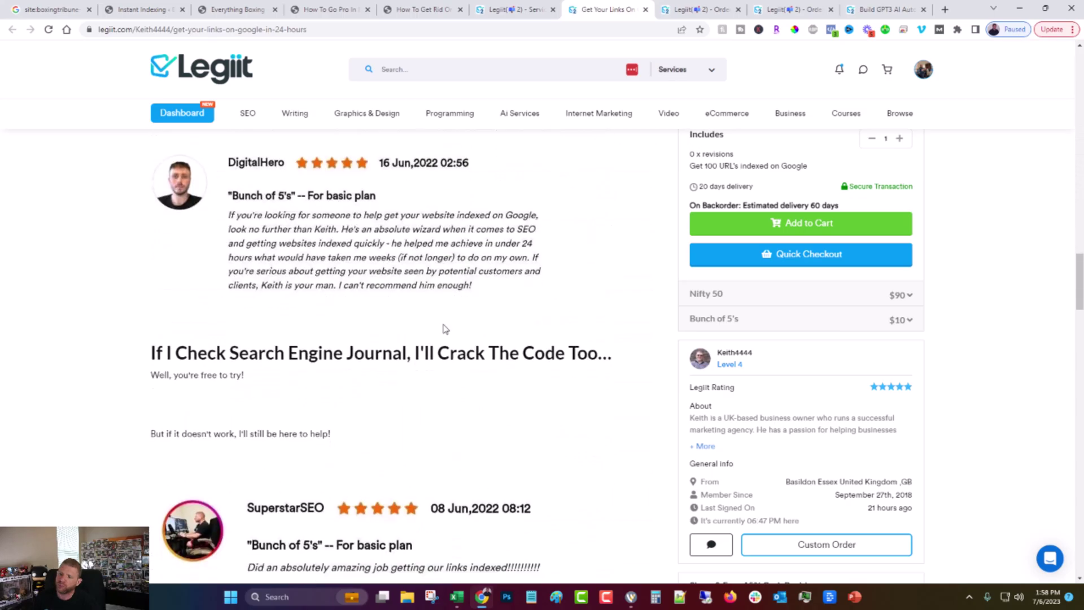
pyautogui.scroll(-20, 444, 329)
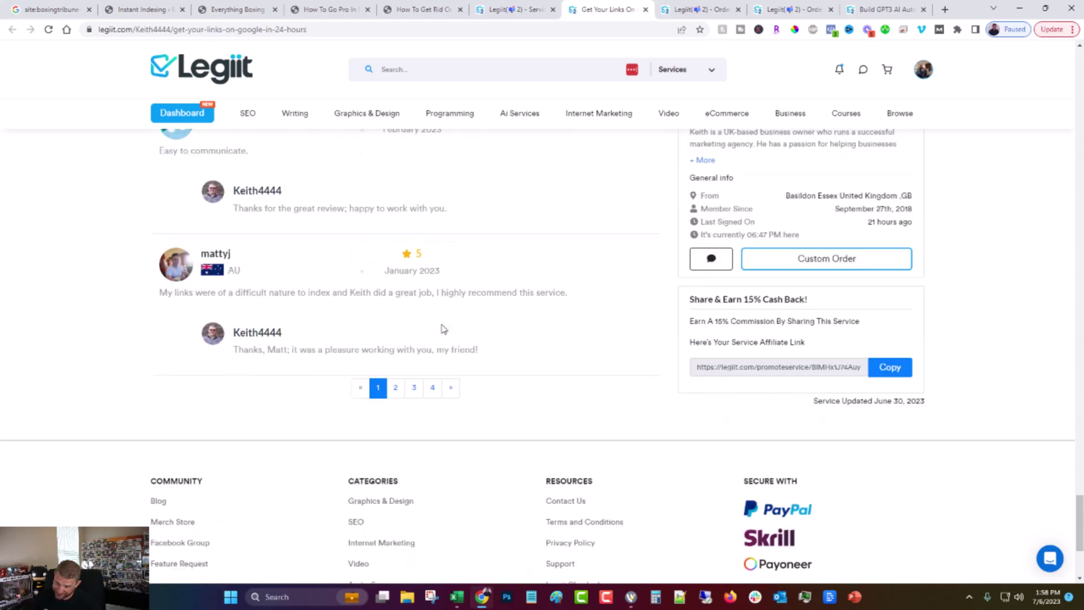
pyautogui.scroll(20, 442, 329)
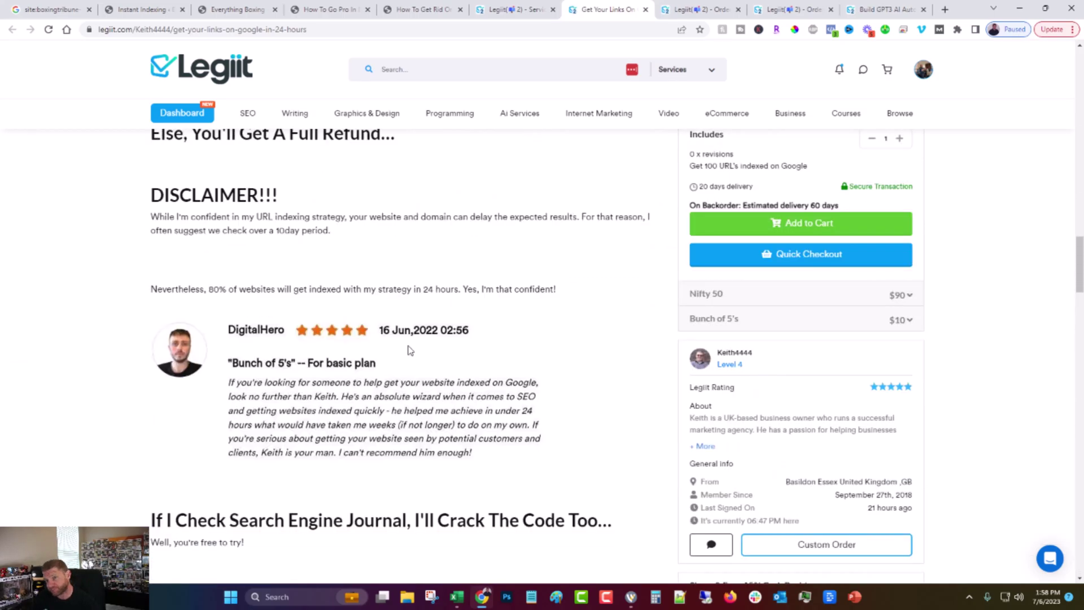
# Go back to the Boxing Tribune News WordPress admin and open the Link Whisper dashboard.
pyautogui.click(129, 5)
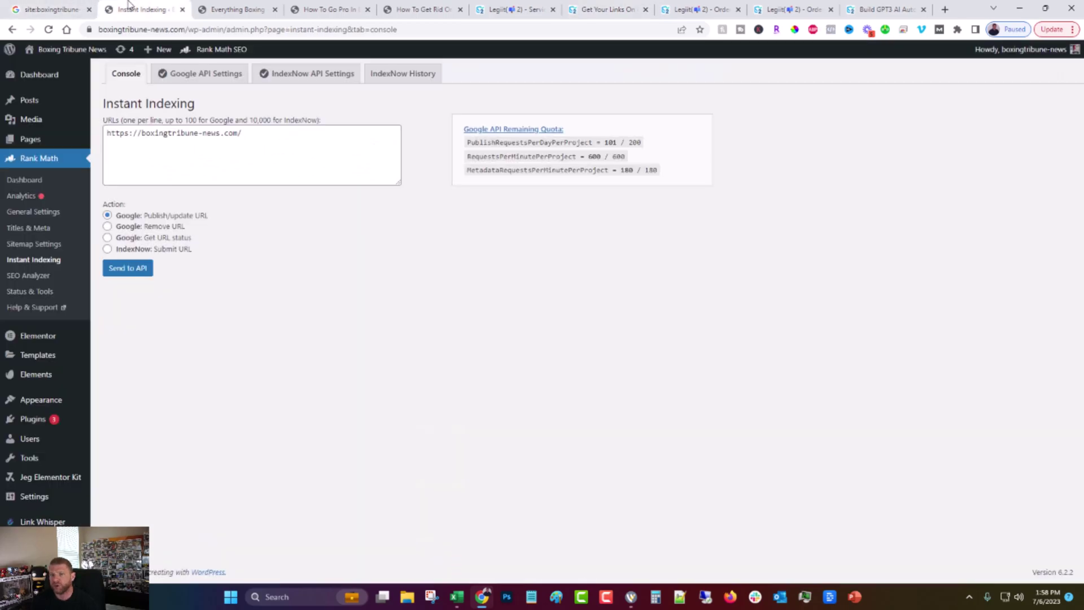
pyautogui.click(39, 522)
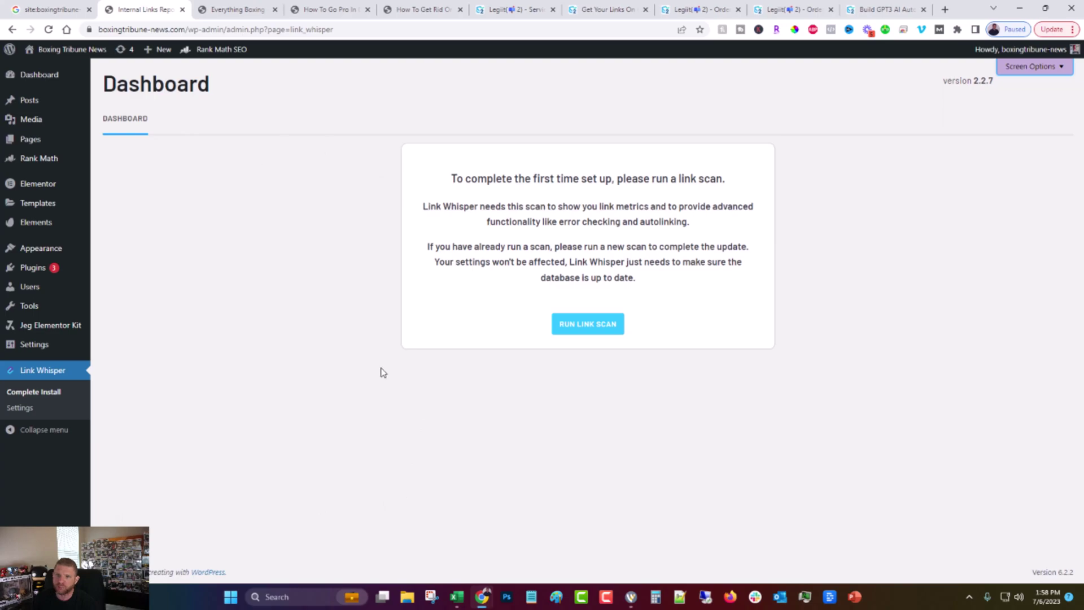